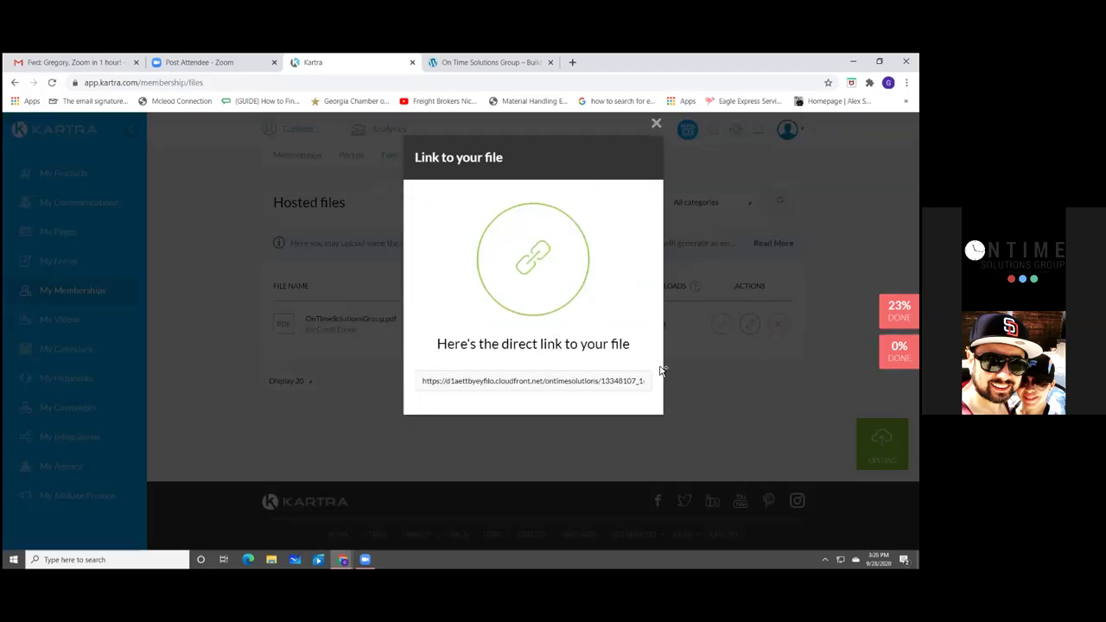
- Copy the On_Time_Solutions_Group_Lead_Magnet_Design.pdf file link and paste it into a new tab's address bar
double_click(553, 382)
right_click(570, 387)
left_click(573, 390)
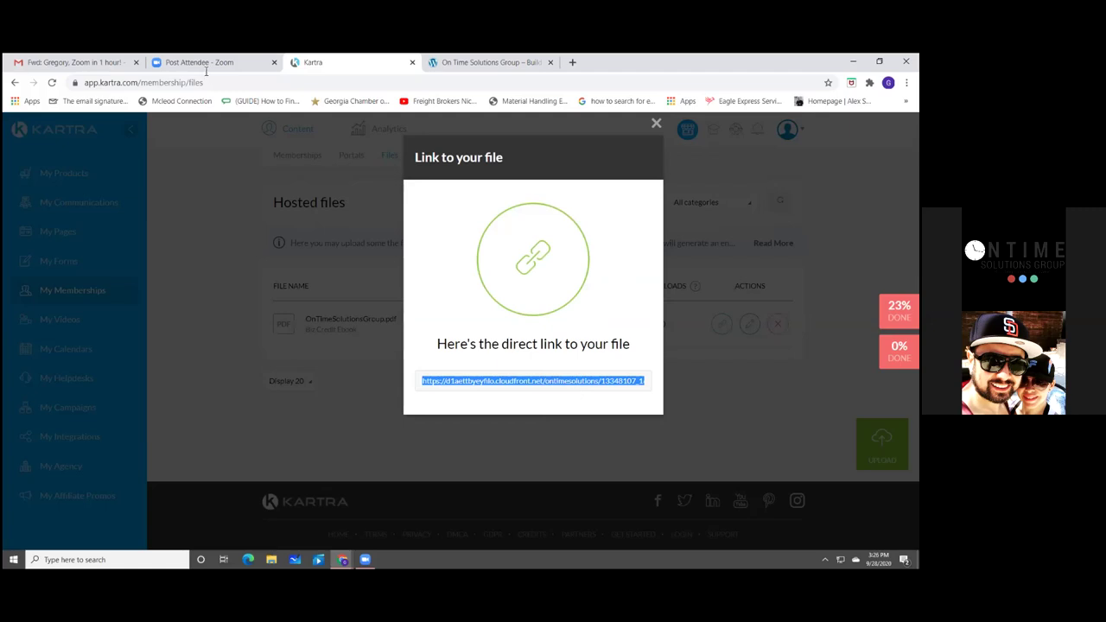
key("ctrl+t")
key("ctrl+v")
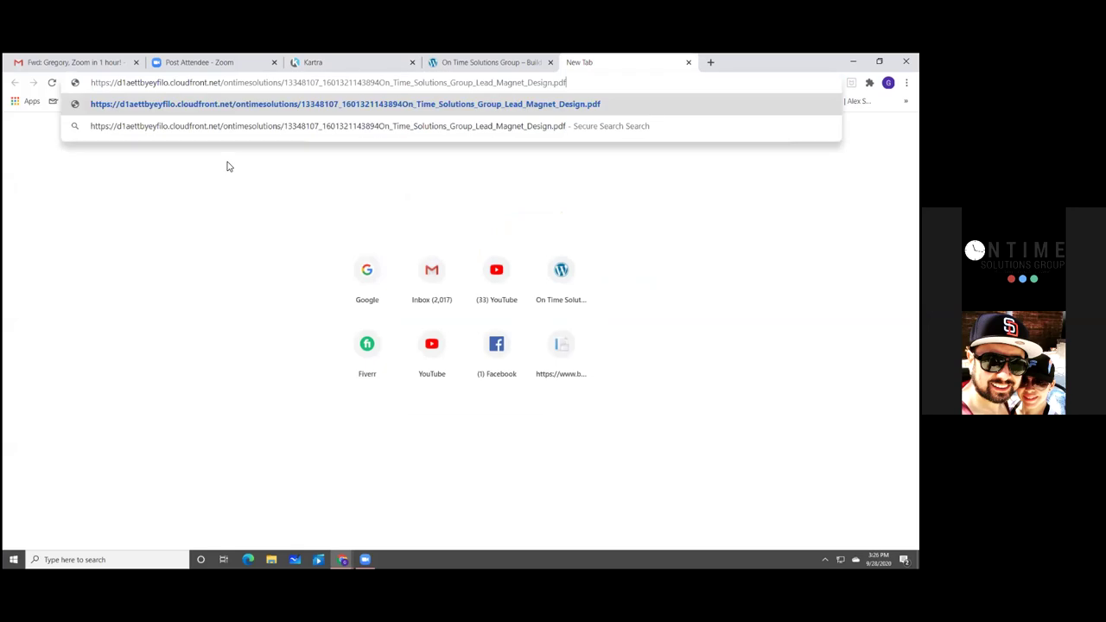
- Load the 13-page lead magnet PDF, page through it to the cover, and return to Kartra
key("Return")
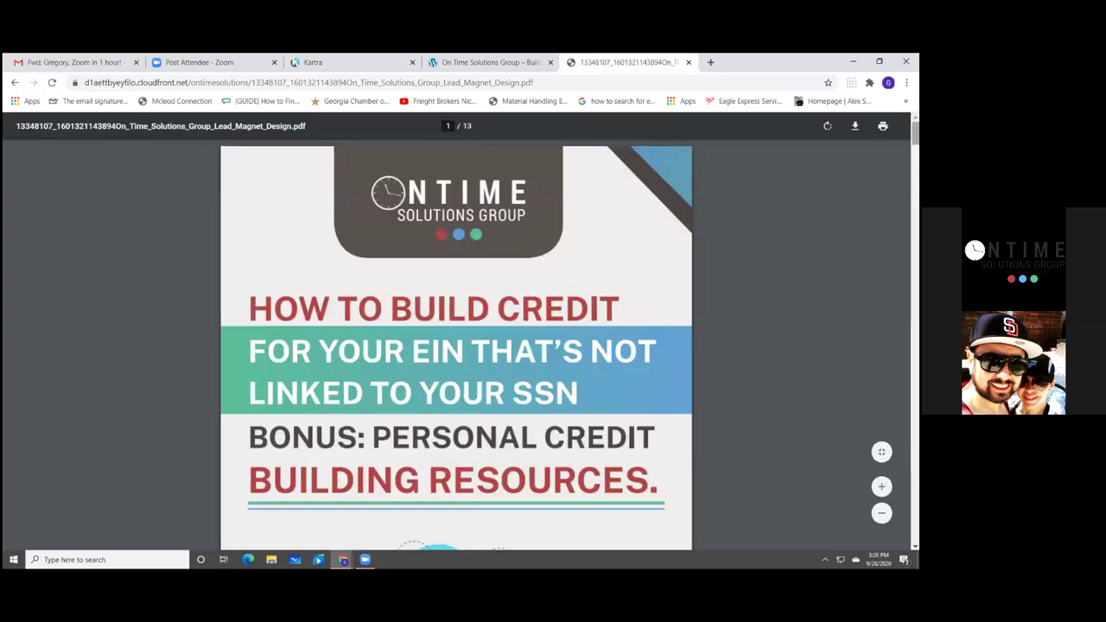
scroll(457, 345, "down", 15)
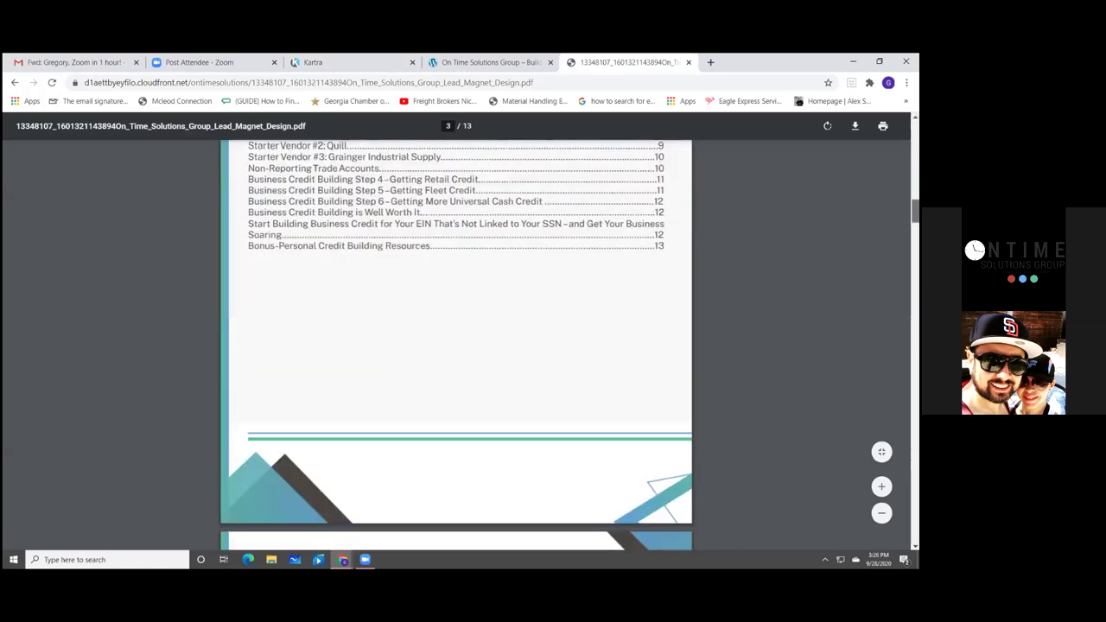
scroll(456, 345, "down", 5)
scroll(456, 345, "down", 10)
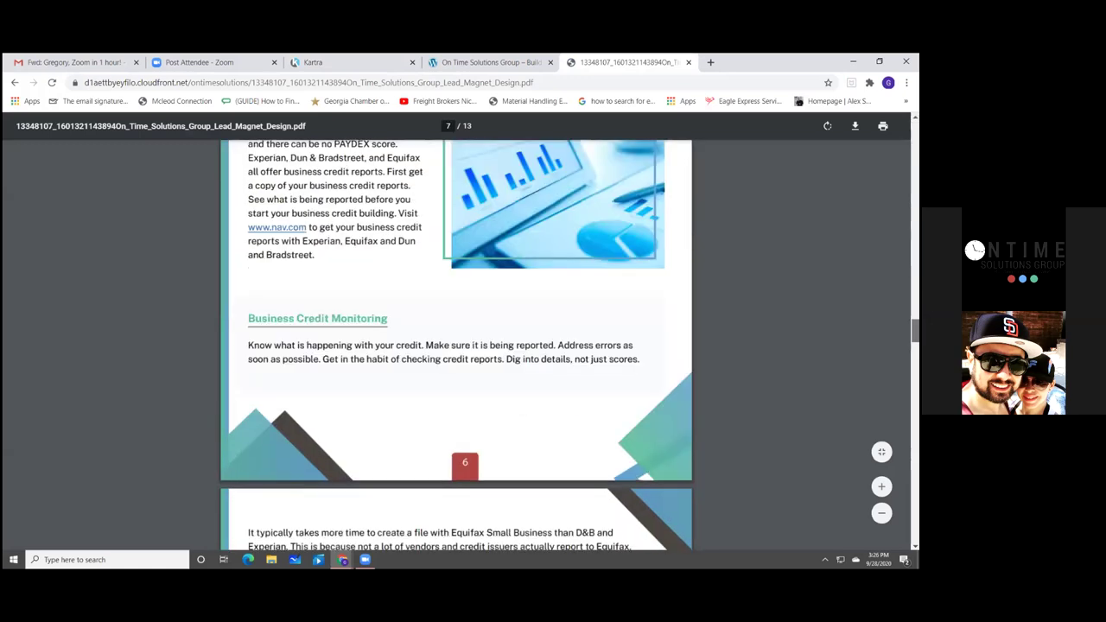
scroll(456, 346, "down", 10)
scroll(456, 345, "up", 5)
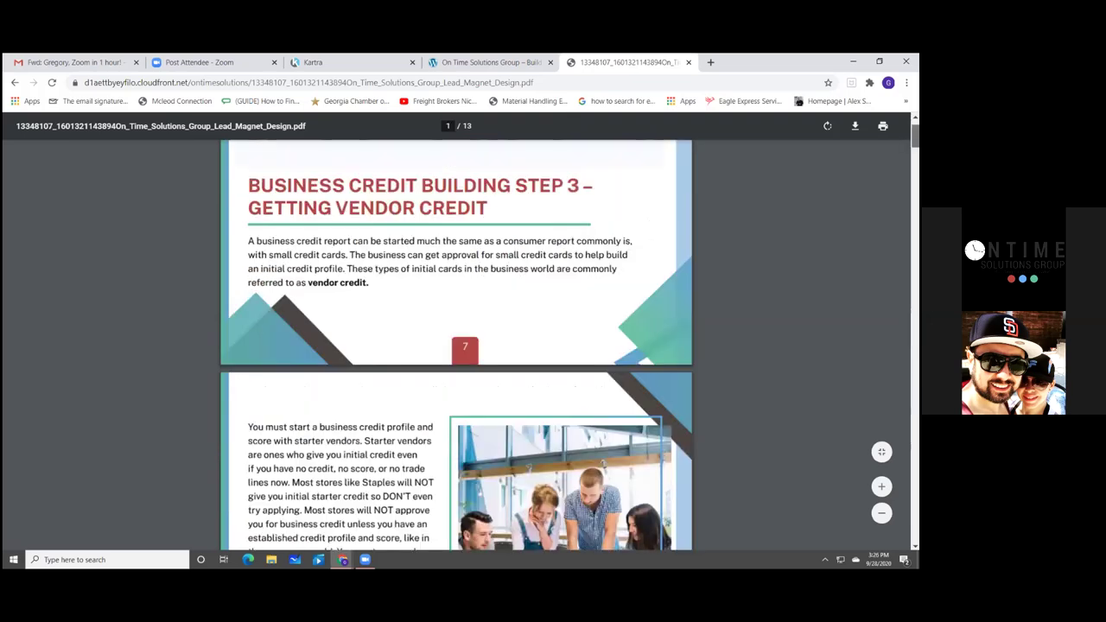
key("Home")
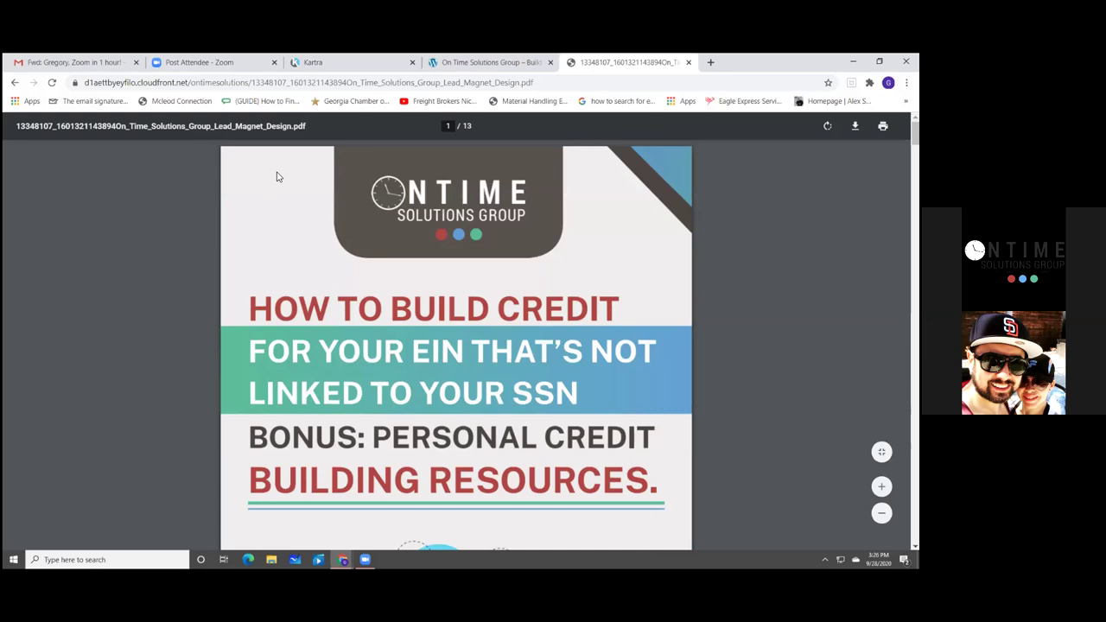
key("ctrl+3")
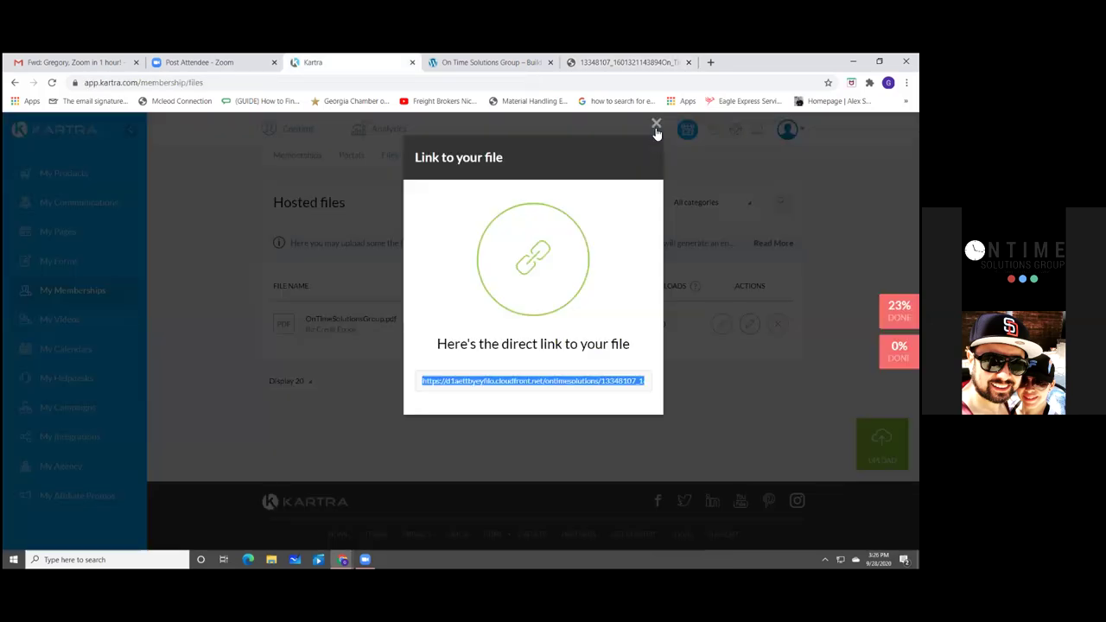
- Close the file link dialog and show options for the 2020 Free Book Thank you page
left_click(72, 237)
left_click(73, 235)
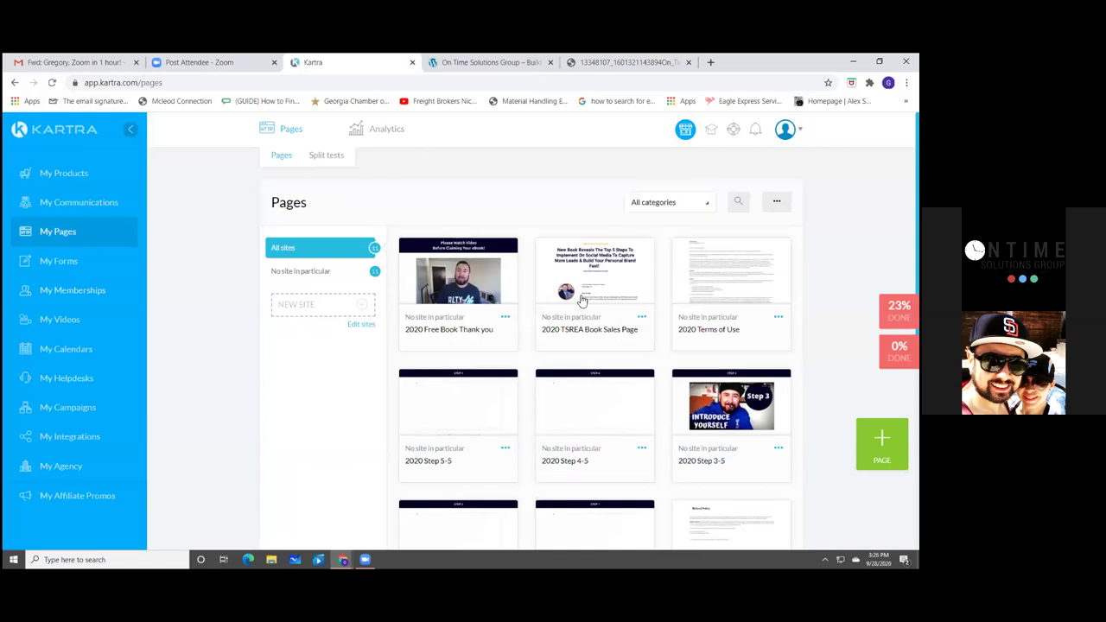
left_click(506, 319)
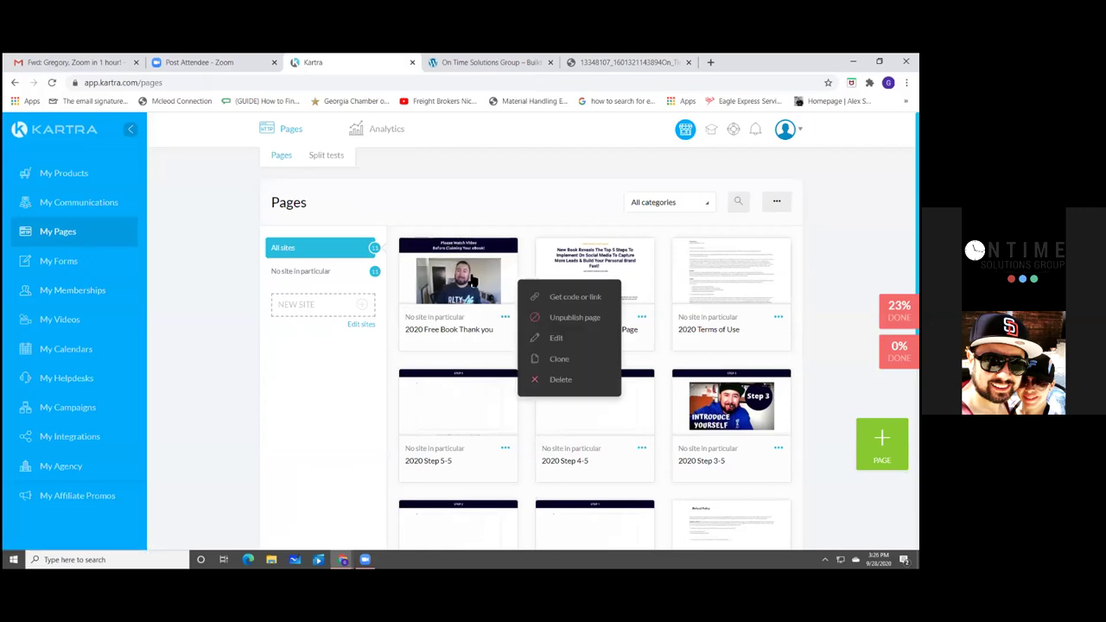
mouse_move(473, 283)
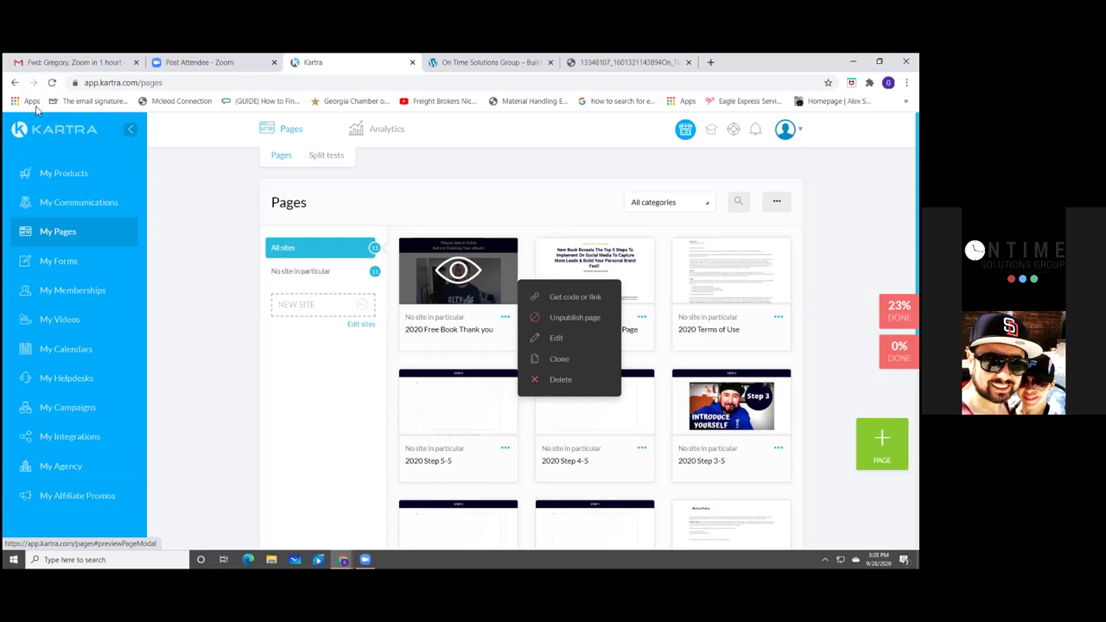
- Go to the Sequences list and edit the 2020 TSREA Book sequence's details
left_click(76, 205)
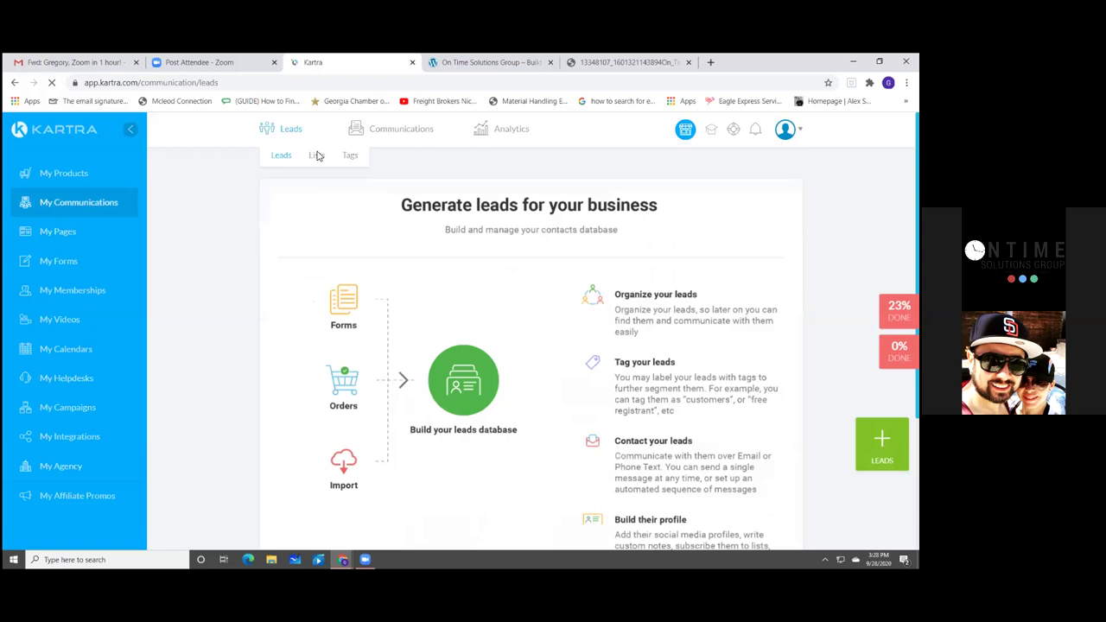
left_click(317, 155)
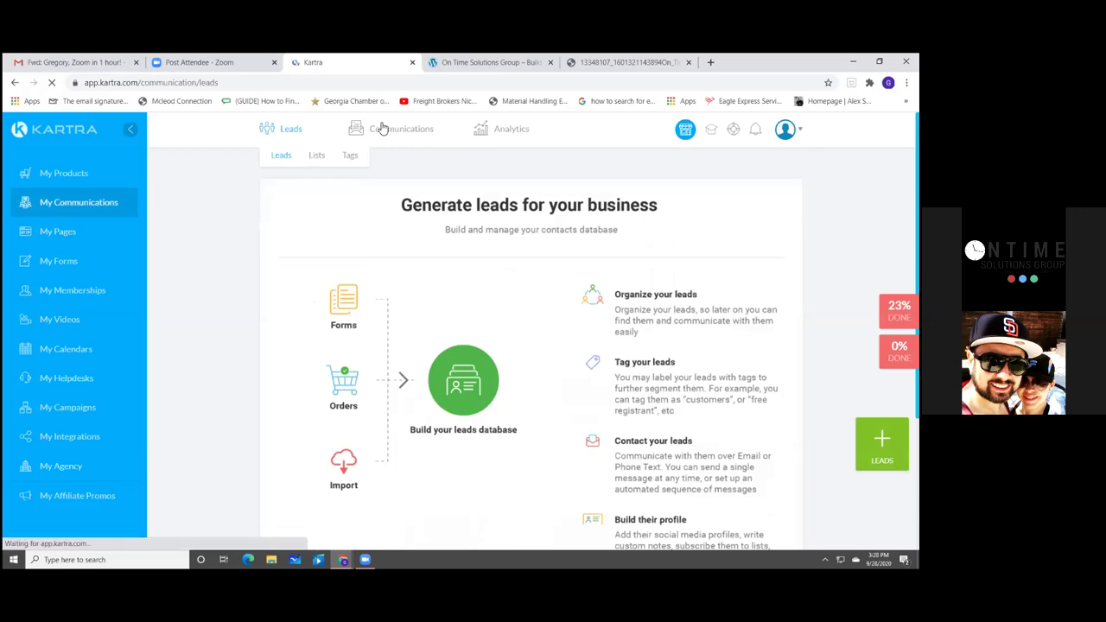
mouse_move(382, 128)
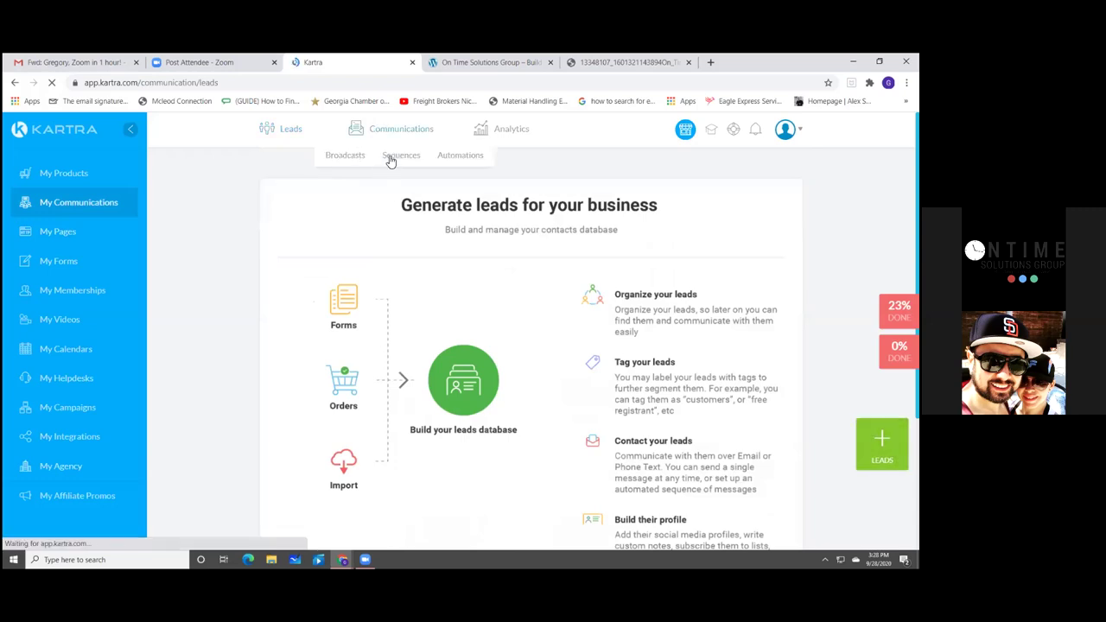
left_click(390, 158)
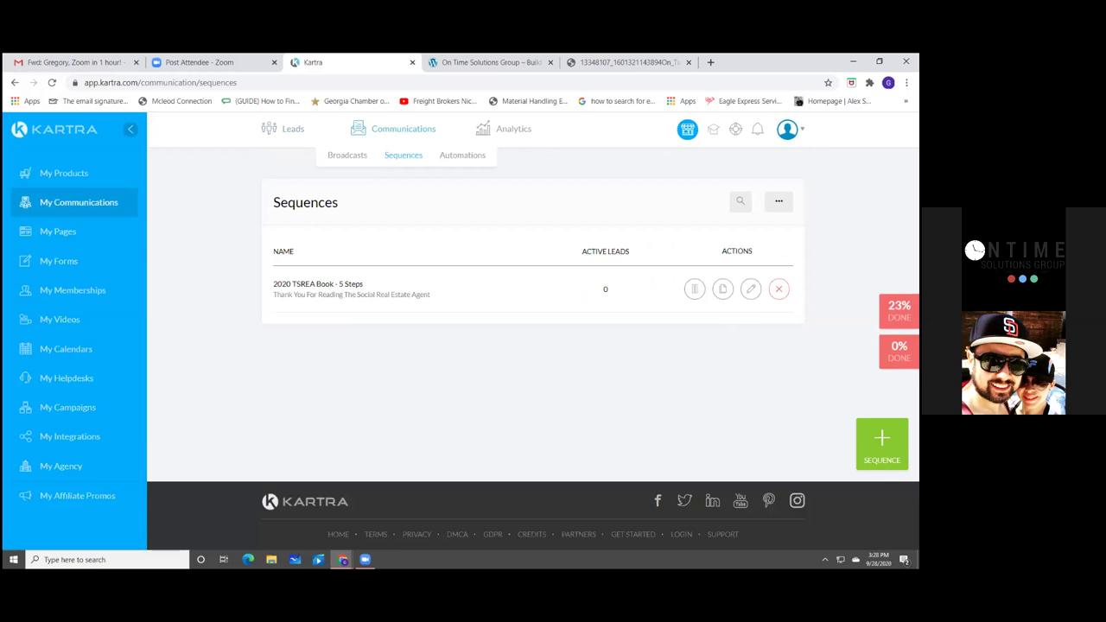
left_click(750, 288)
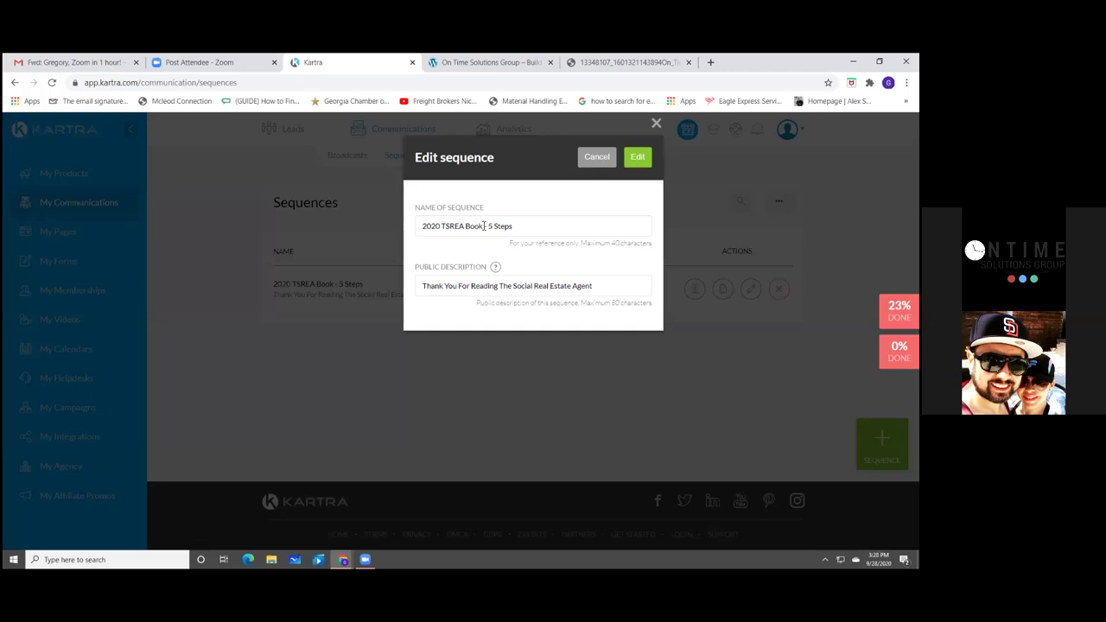
- Change the name to Biz Credit and the description's book title to Business Credit Ebook, then save
left_click(467, 226)
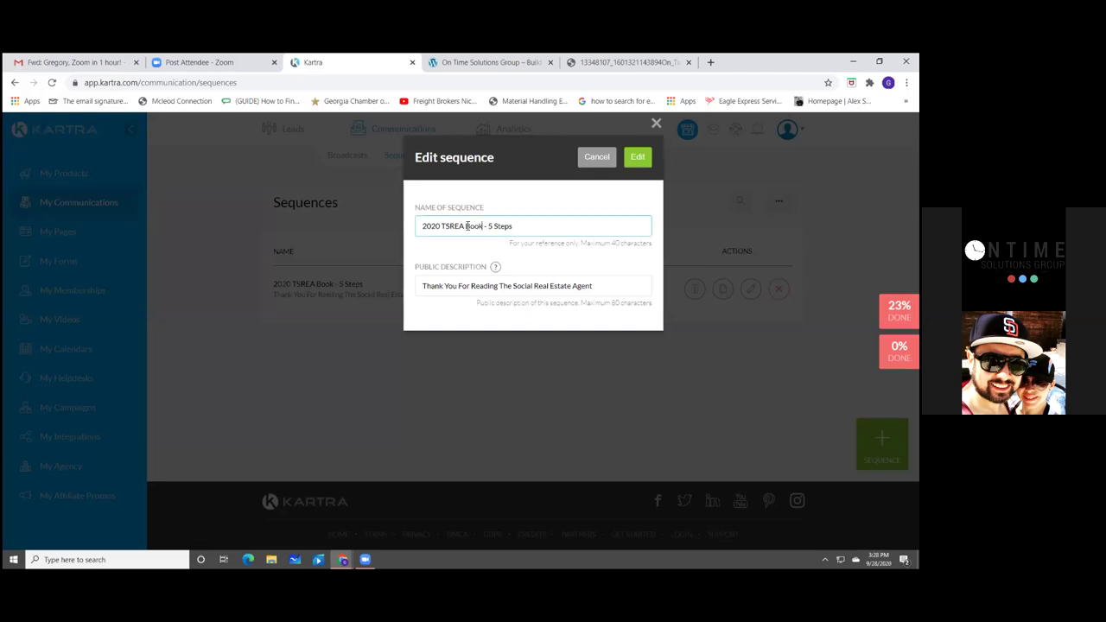
key("BackSpace")
key("BackSpace")
key("BackSpace")
key("BackSpace")
key("BackSpace")
key("BackSpace")
type("Biz Credit")
left_click(603, 286)
left_click_drag(565, 286, 506, 301)
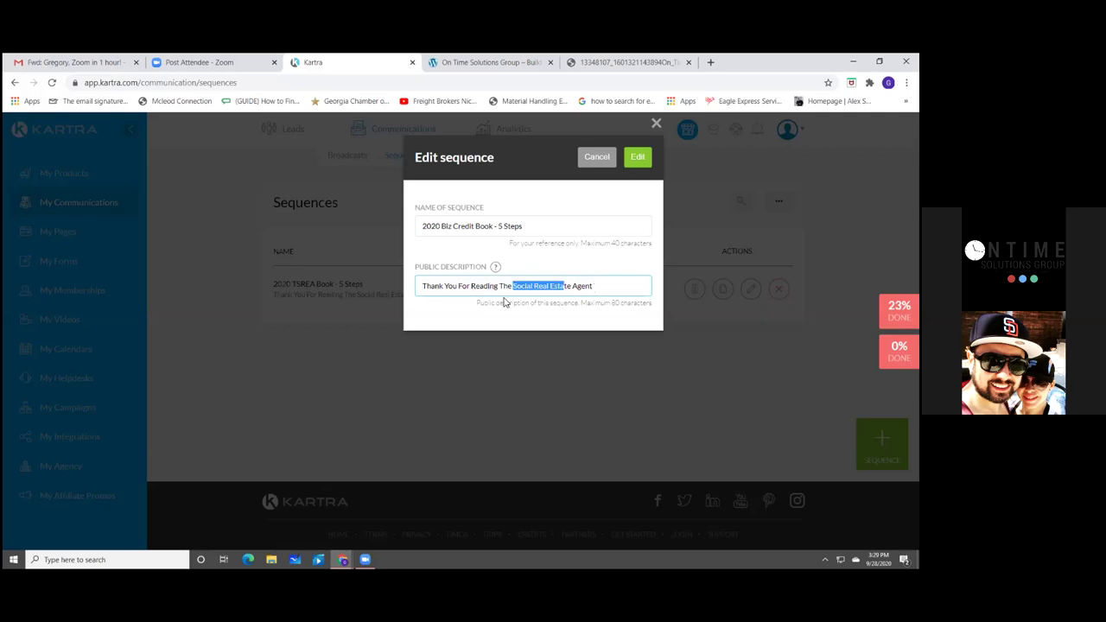
key("shift+End")
left_click(474, 295, "shift")
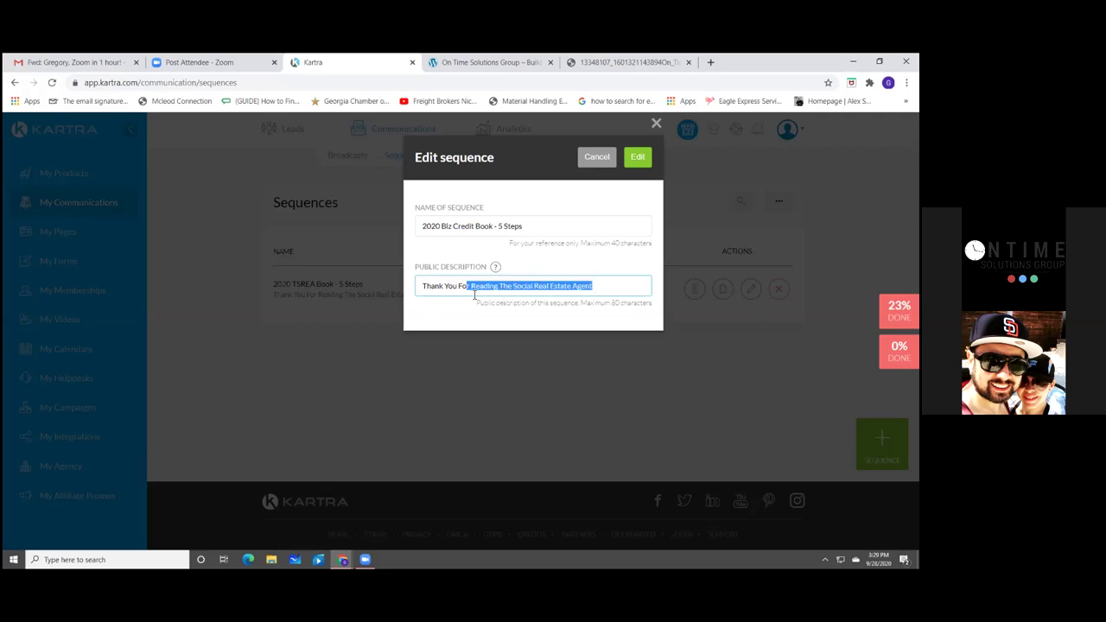
key("ctrl+shift+Right")
key("ctrl+shift+Right")
key("ctrl+shift+Right")
key("shift+Right")
key("shift+Left")
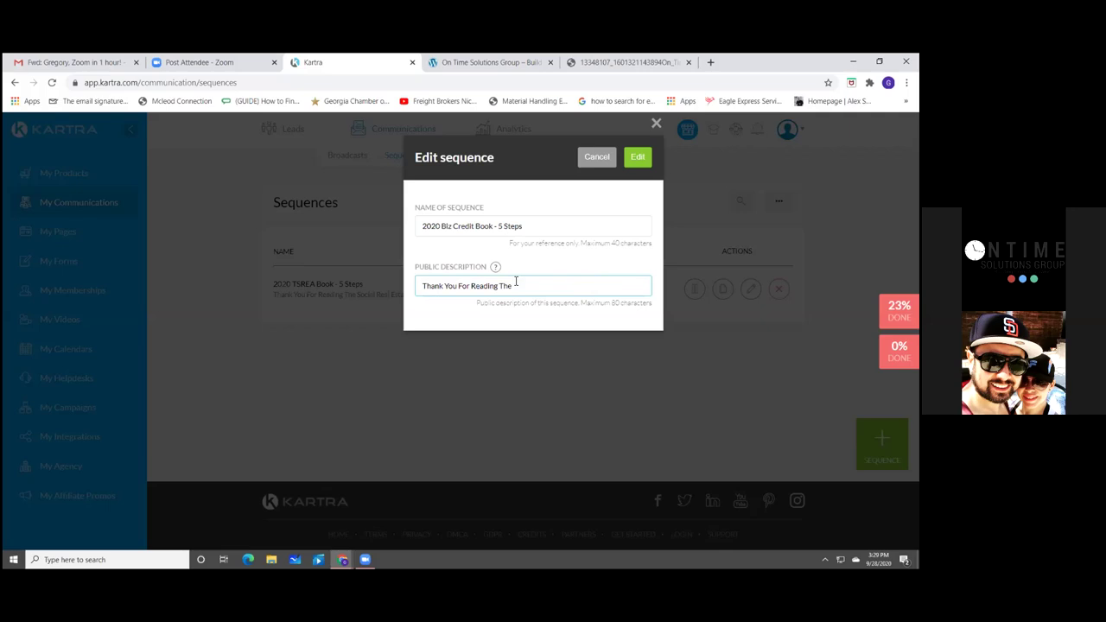
type("us")
type("iness")
type(" Credi")
type("t Et")
type("ook")
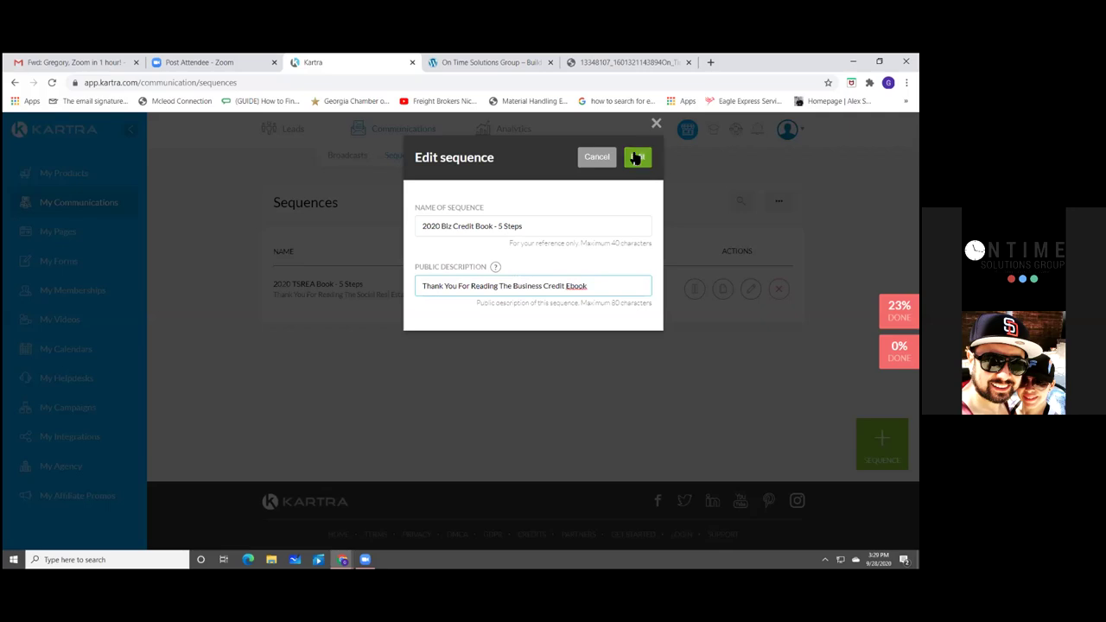
left_click(637, 159)
- Trim the 2020 prefix and '- 5 Steps' ending from the sequence name and save
key("shift+Tab")
key("Delete")
key("BackSpace")
key("BackSpace")
key("BackSpace")
key("BackSpace")
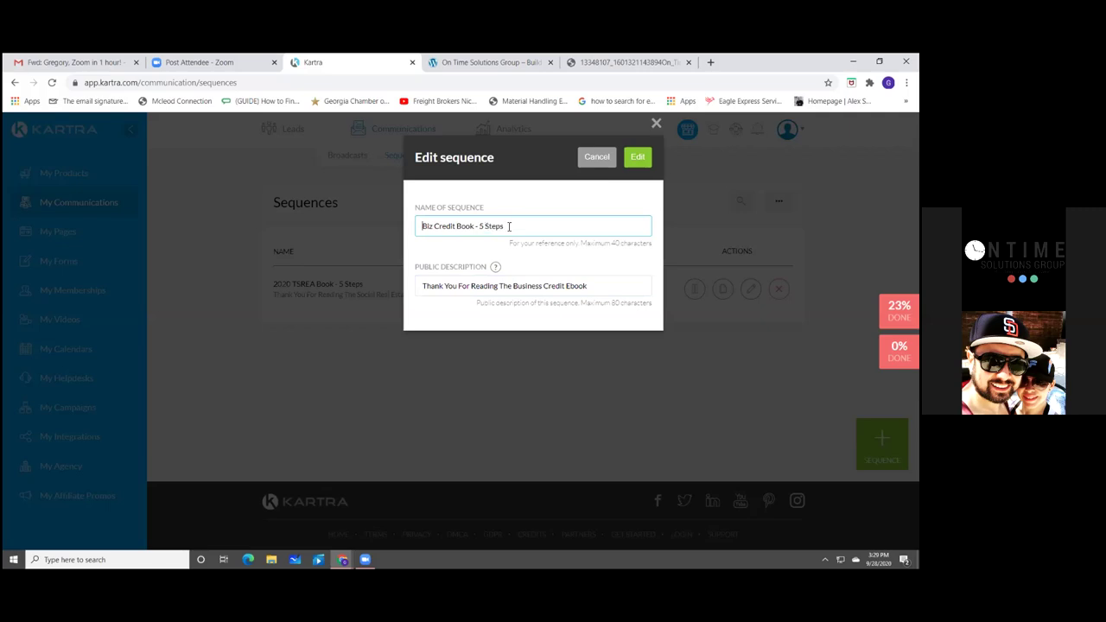
key("BackSpace")
key("BackSpace")
key("BackSpace")
key("BackSpace")
key("BackSpace")
key("BackSpace")
key("BackSpace")
left_click(639, 161)
left_click(458, 227)
- Add 'E' to make the name Biz Credit EBook, save, and review the email steps
type("E")
left_click(642, 163)
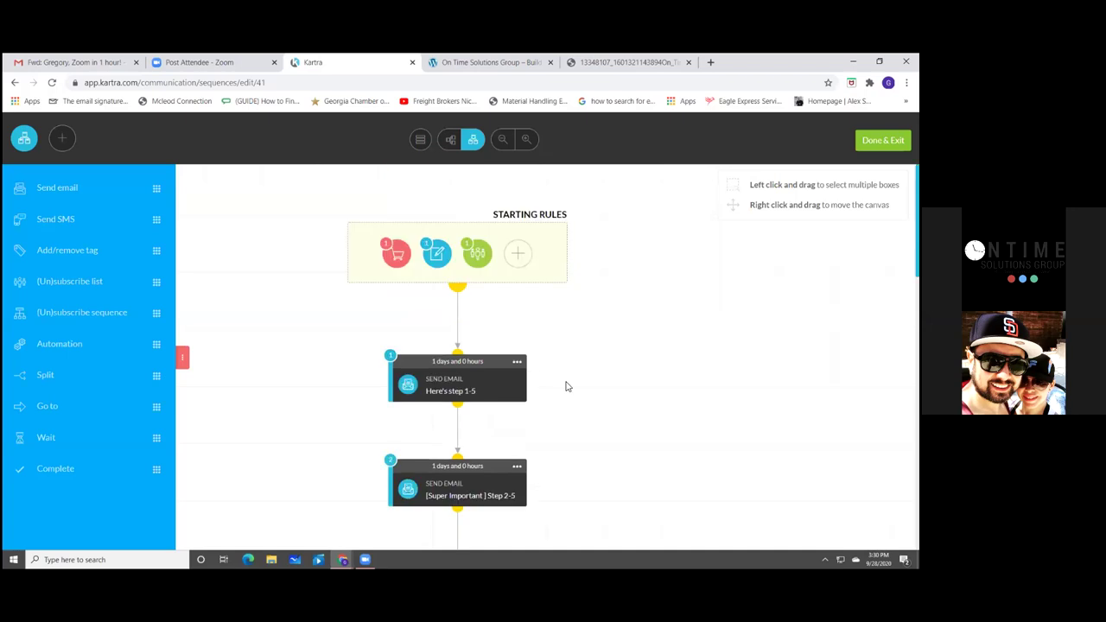
scroll(567, 387, "down", 2)
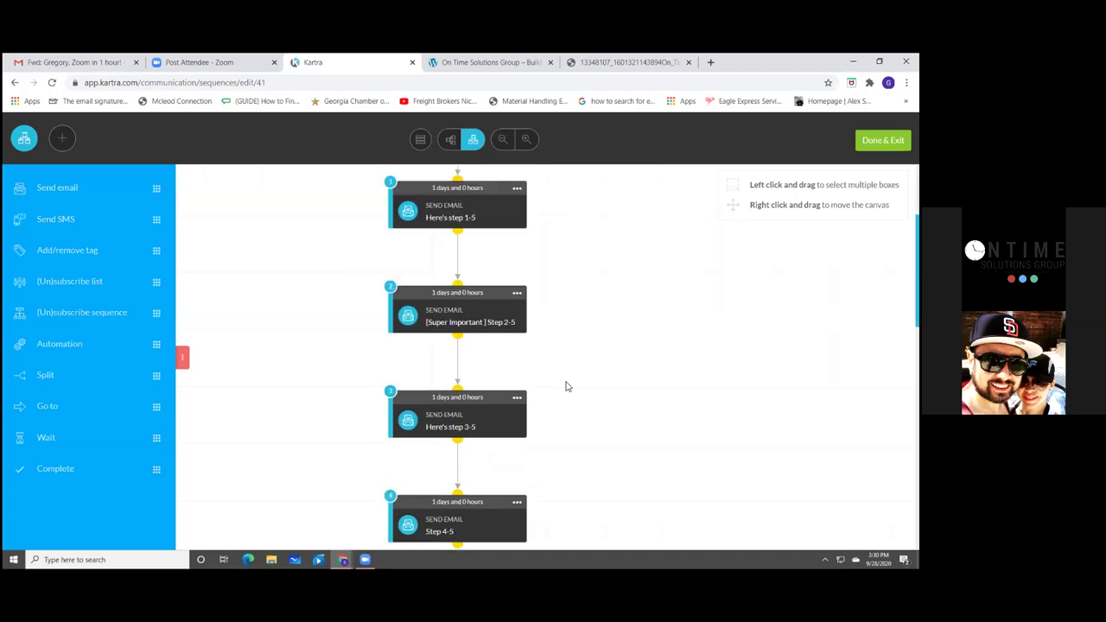
scroll(566, 386, "up", 1)
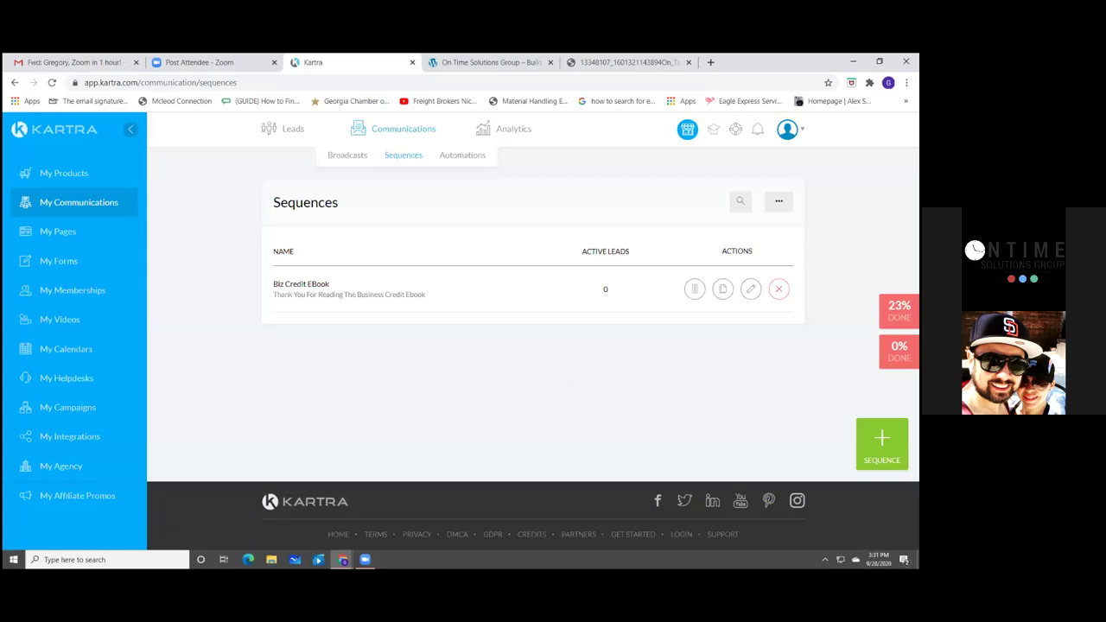
- Open the 2020 FREE Book opt-in form for editing from the forms list
left_click(76, 268)
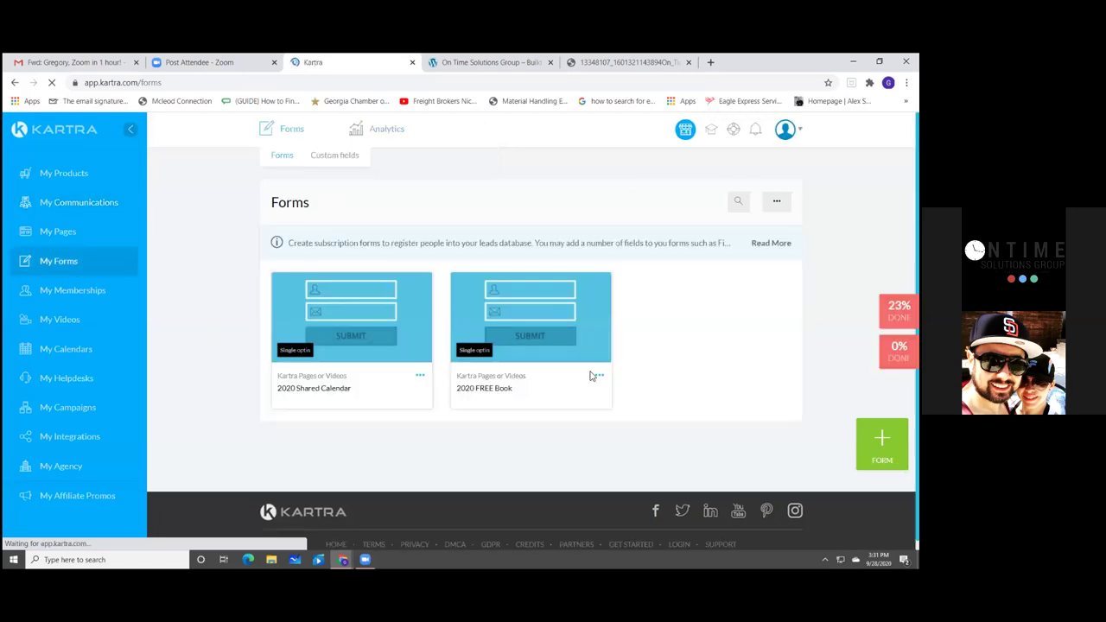
left_click(598, 376)
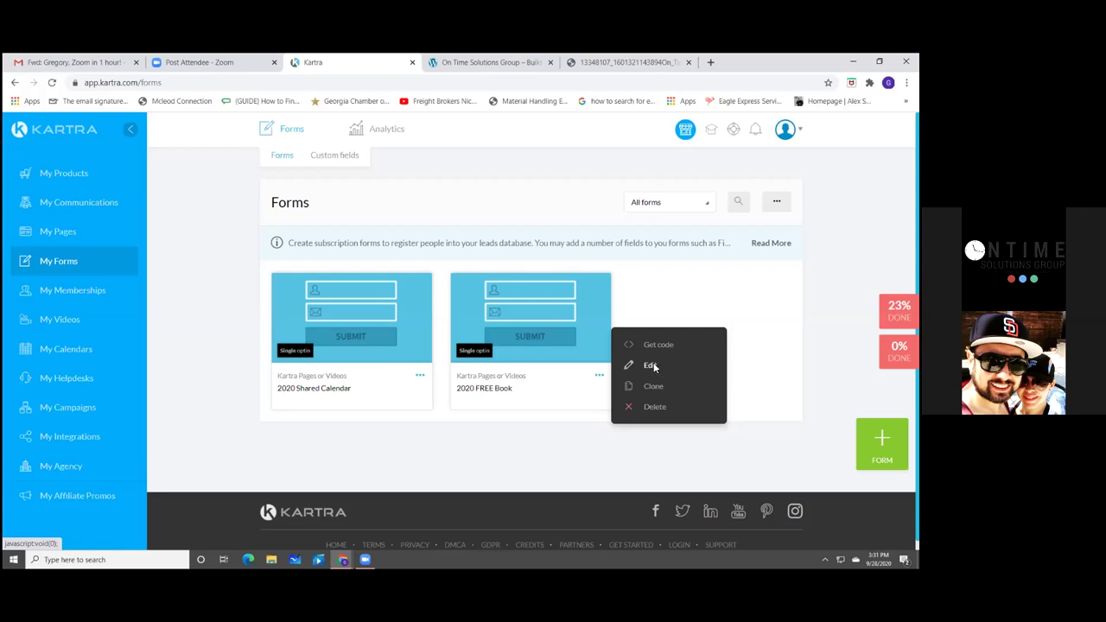
left_click(653, 364)
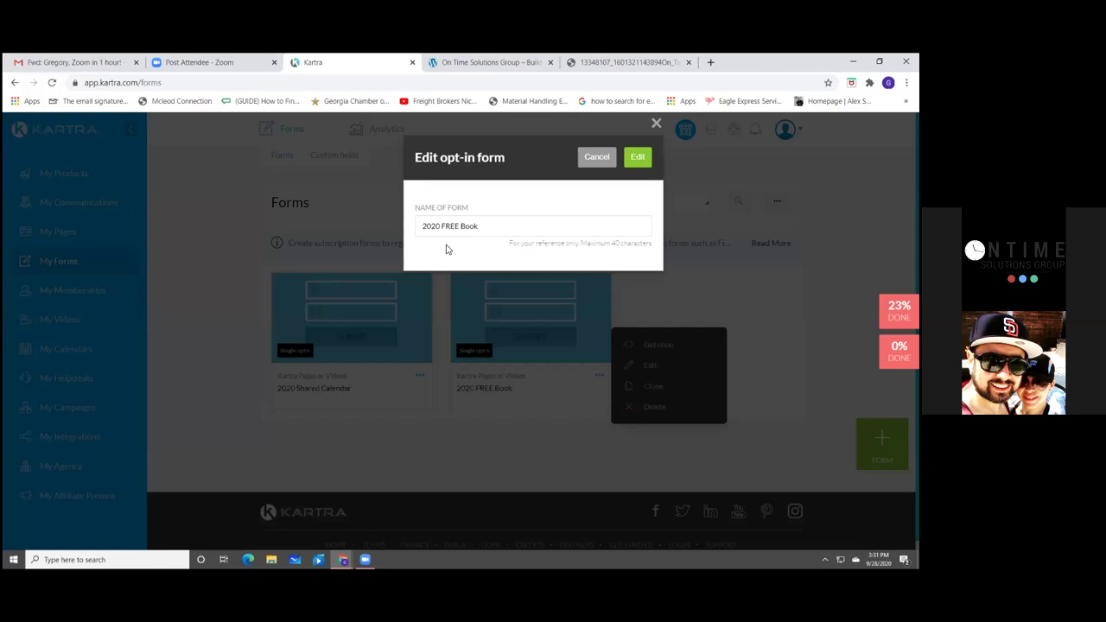
- Rename the form to Biz Credit EBook and save its confirmation settings
key("BackSpace")
key("BackSpace")
key("BackSpace")
key("BackSpace")
key("BackSpace")
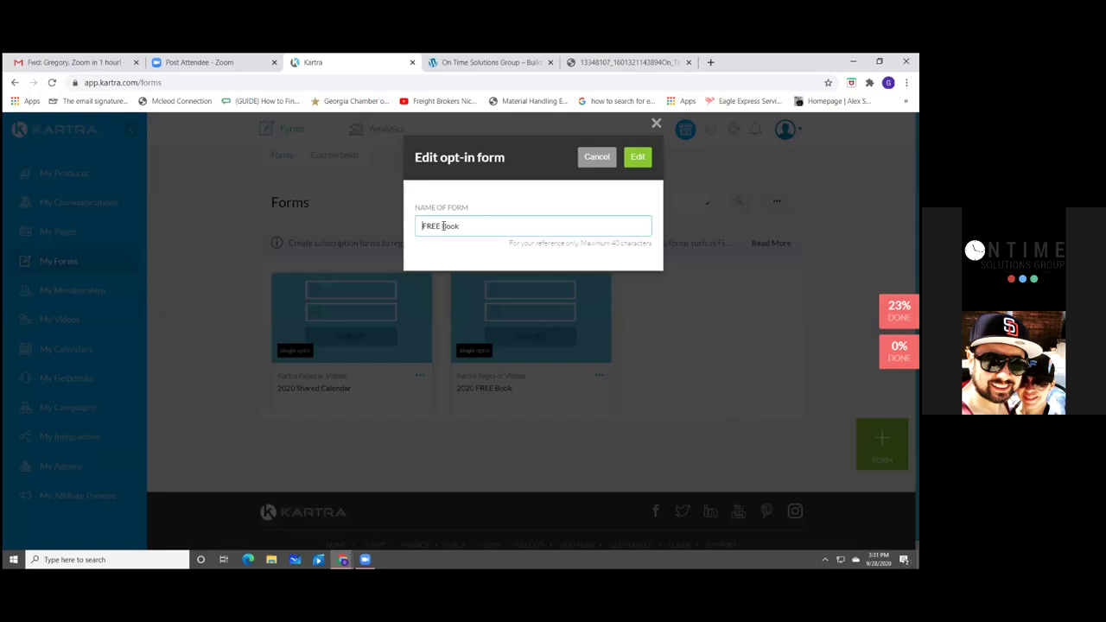
left_click(444, 226)
key("BackSpace")
key("BackSpace")
key("BackSpace")
key("BackSpace")
key("BackSpace")
type("Biz Card")
key("BackSpace")
key("BackSpace")
key("BackSpace")
type("redit E")
left_click(639, 158)
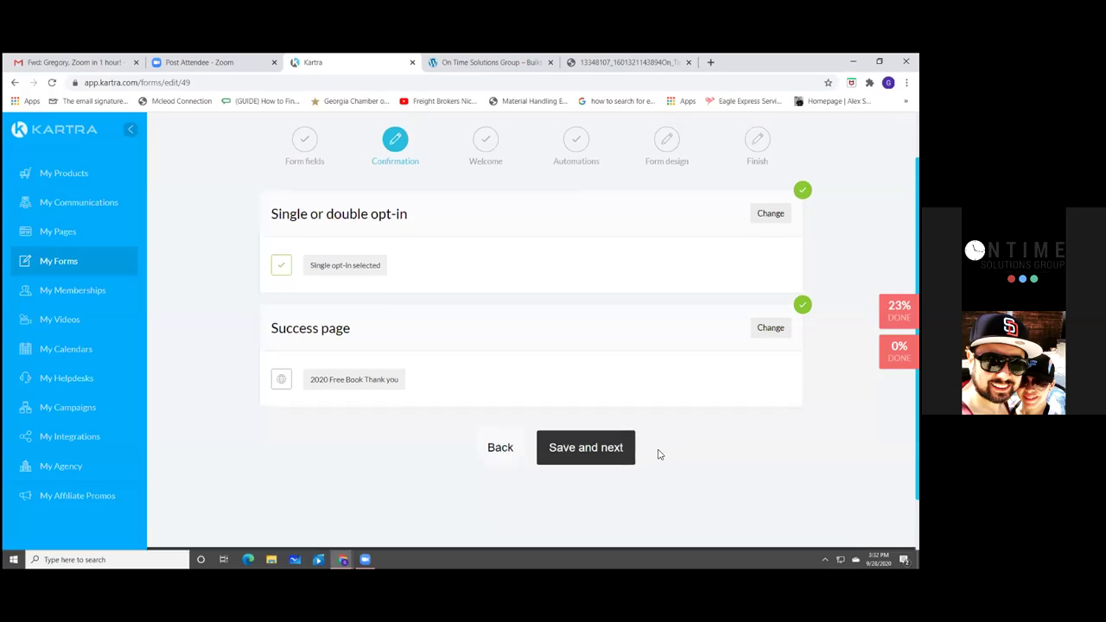
left_click(610, 452)
- Advance to the Welcome step and open the welcome message email for editing
left_click(609, 446)
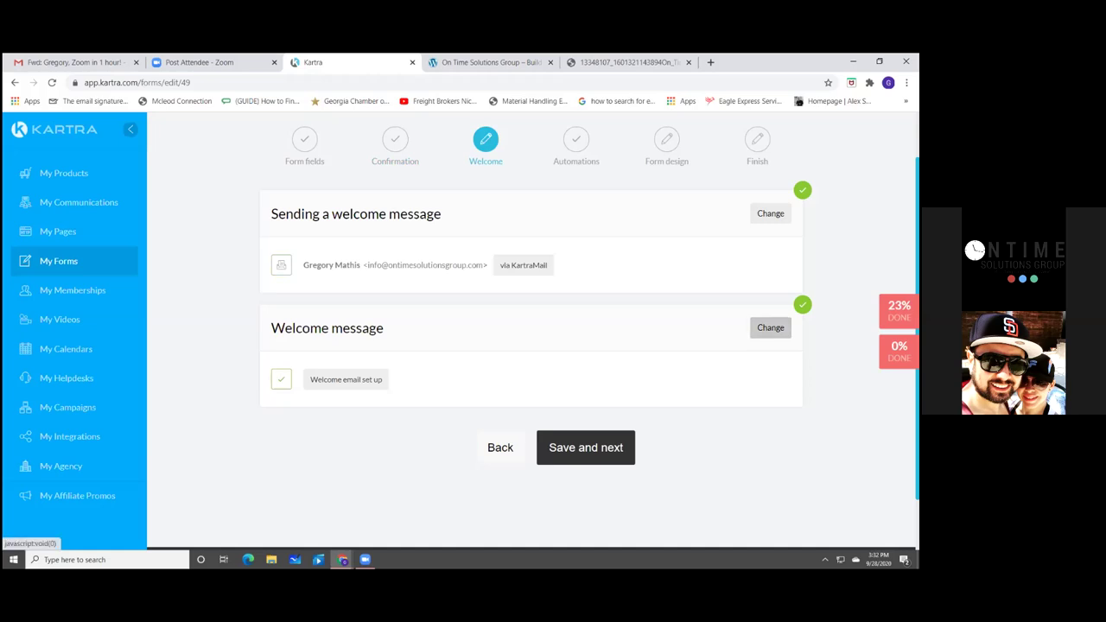
left_click(770, 327)
- Review the welcome email and select its Click Here To Download button block
scroll(518, 432, "down", 1)
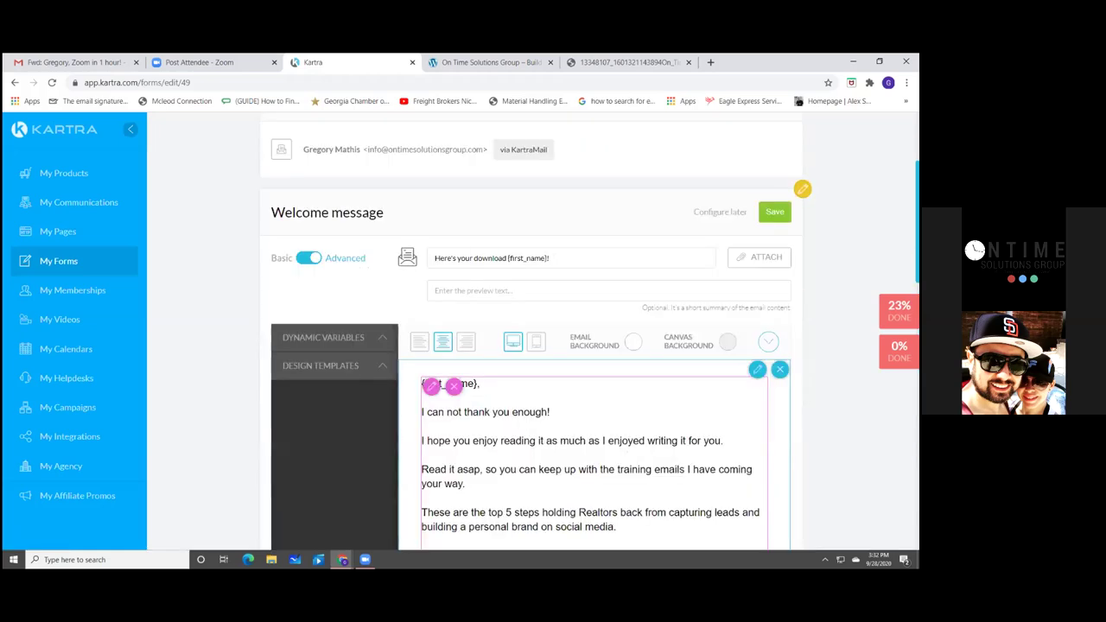
scroll(526, 331, "down", 3)
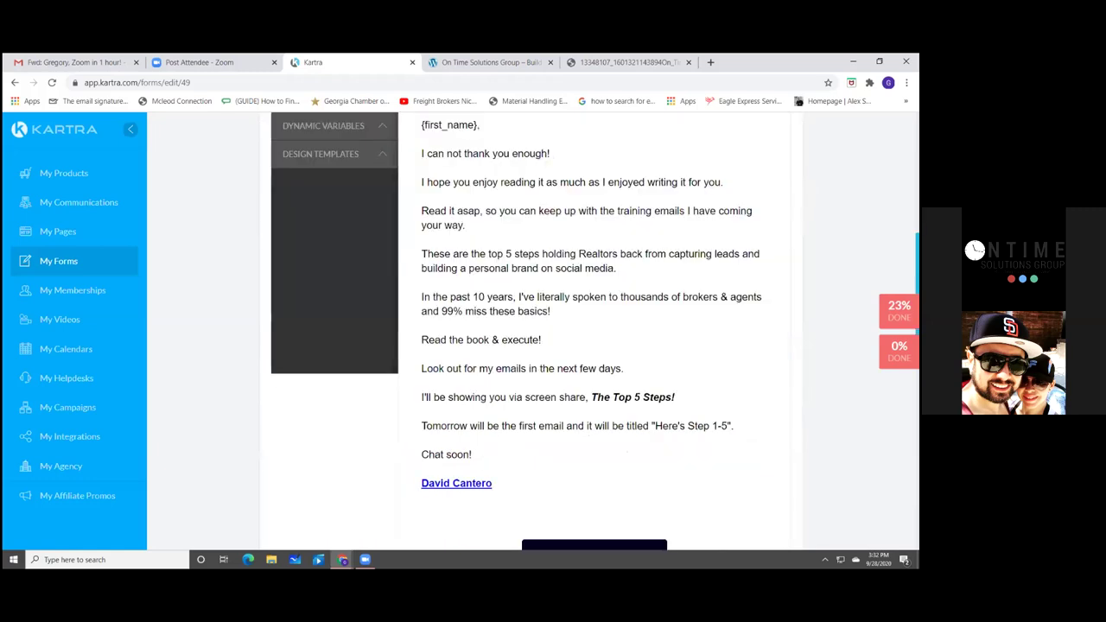
scroll(595, 335, "down", 1)
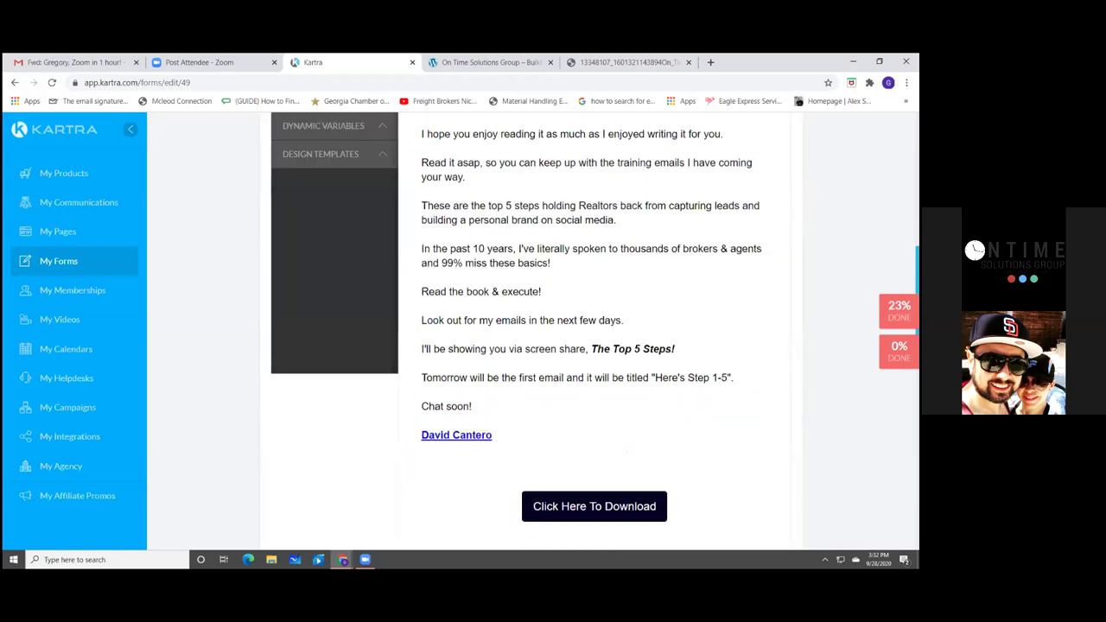
scroll(530, 329, "up", 2)
scroll(592, 331, "up", 1)
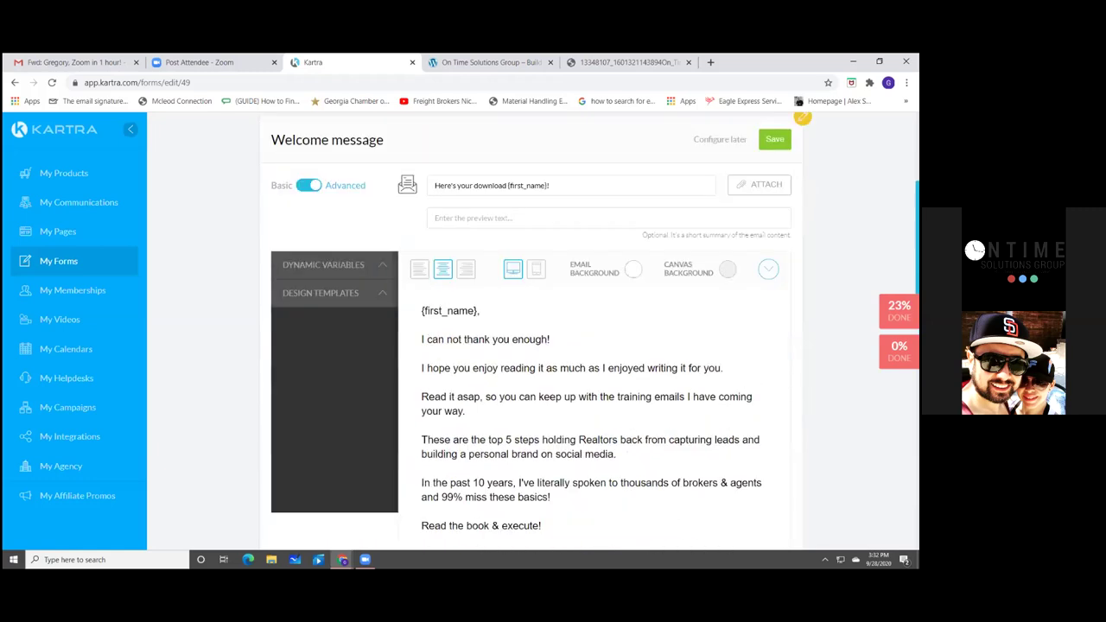
scroll(590, 329, "up", 1)
scroll(590, 328, "down", 1)
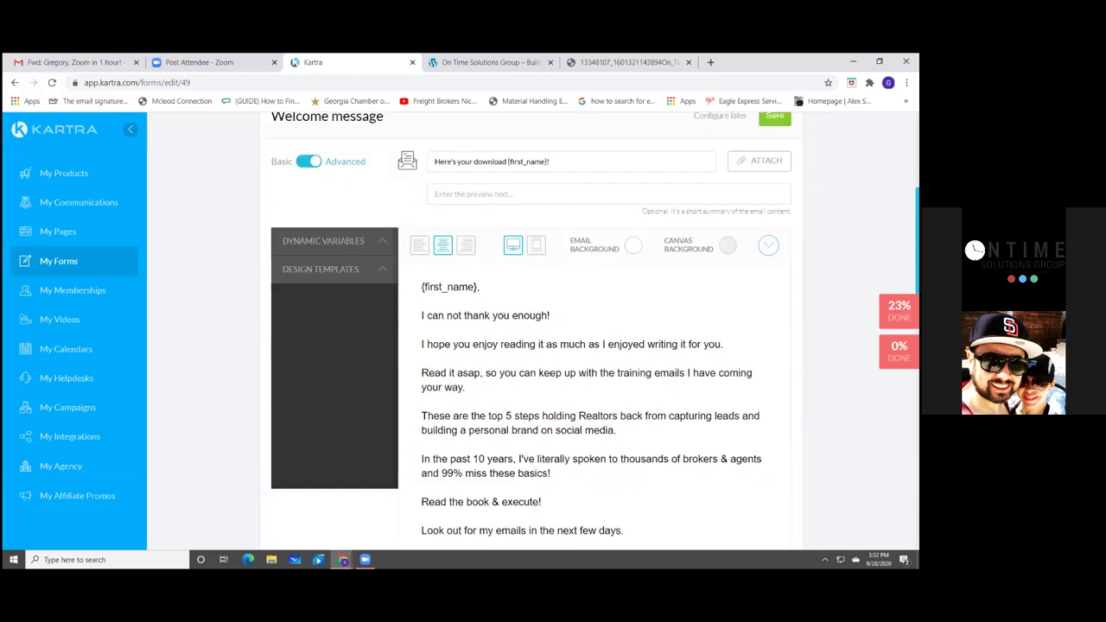
scroll(591, 328, "up", 2)
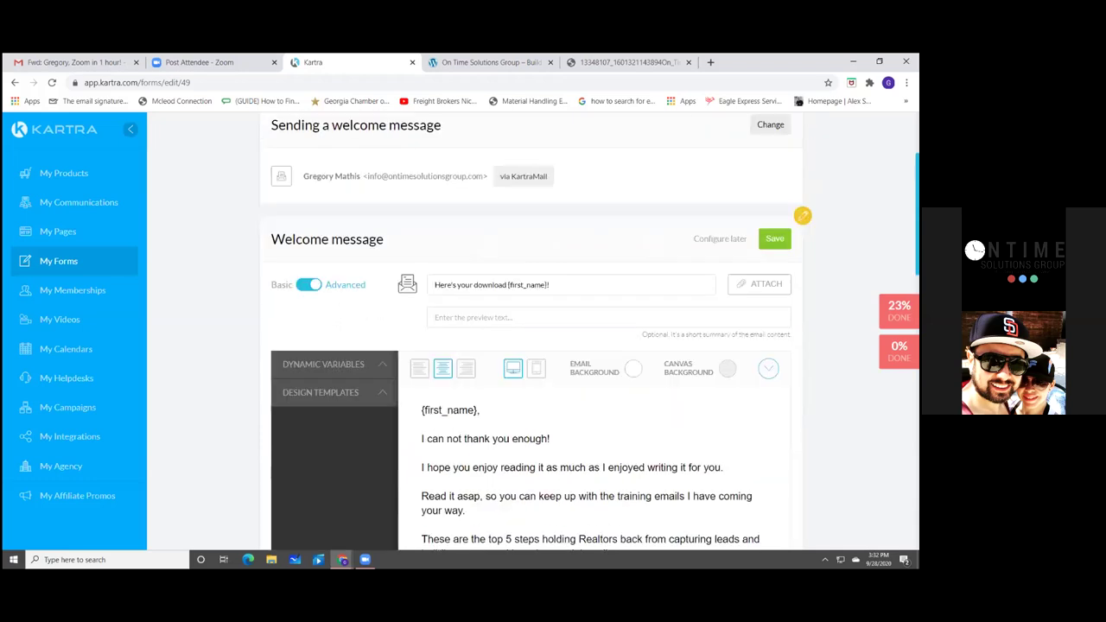
scroll(590, 331, "down", 1)
scroll(591, 331, "down", 4)
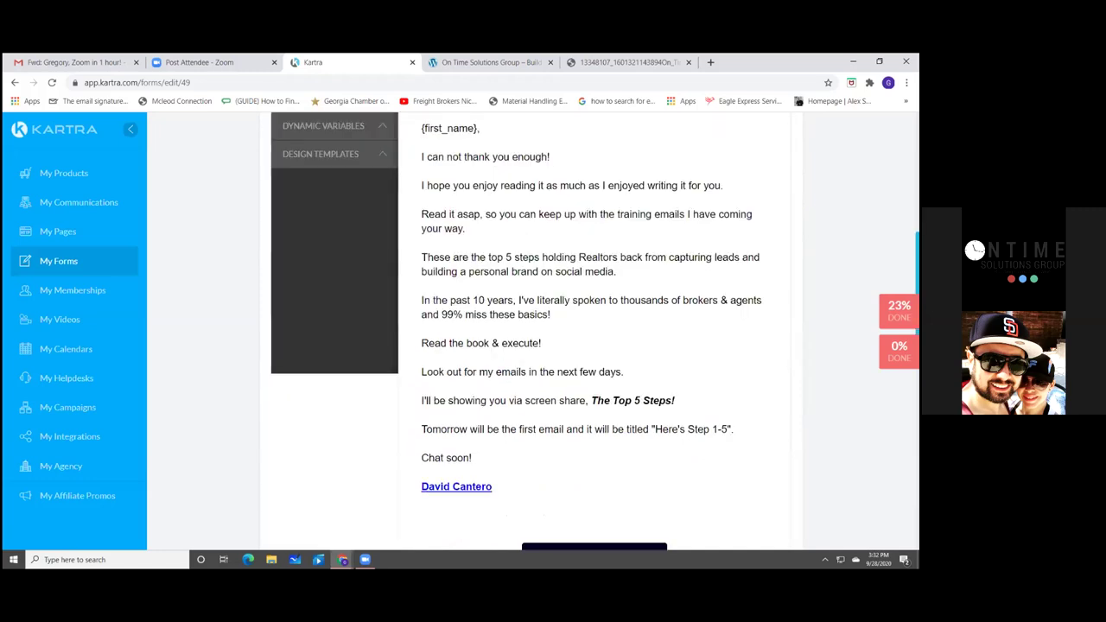
scroll(590, 331, "up", 1)
scroll(590, 331, "down", 4)
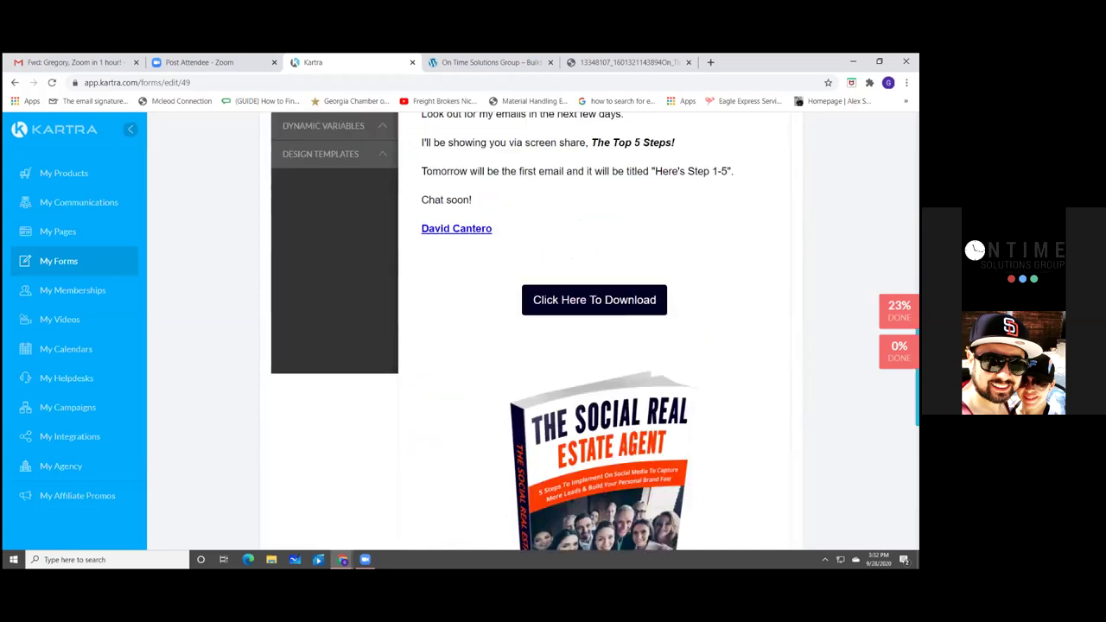
scroll(590, 331, "down", 2)
scroll(590, 331, "down", 2)
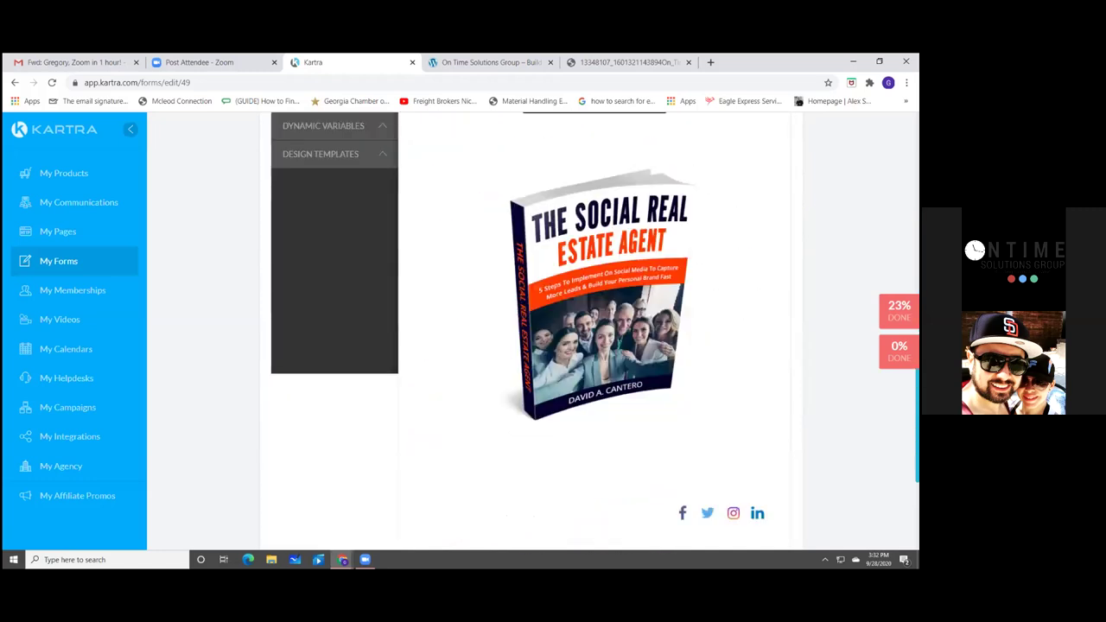
scroll(590, 331, "up", 4)
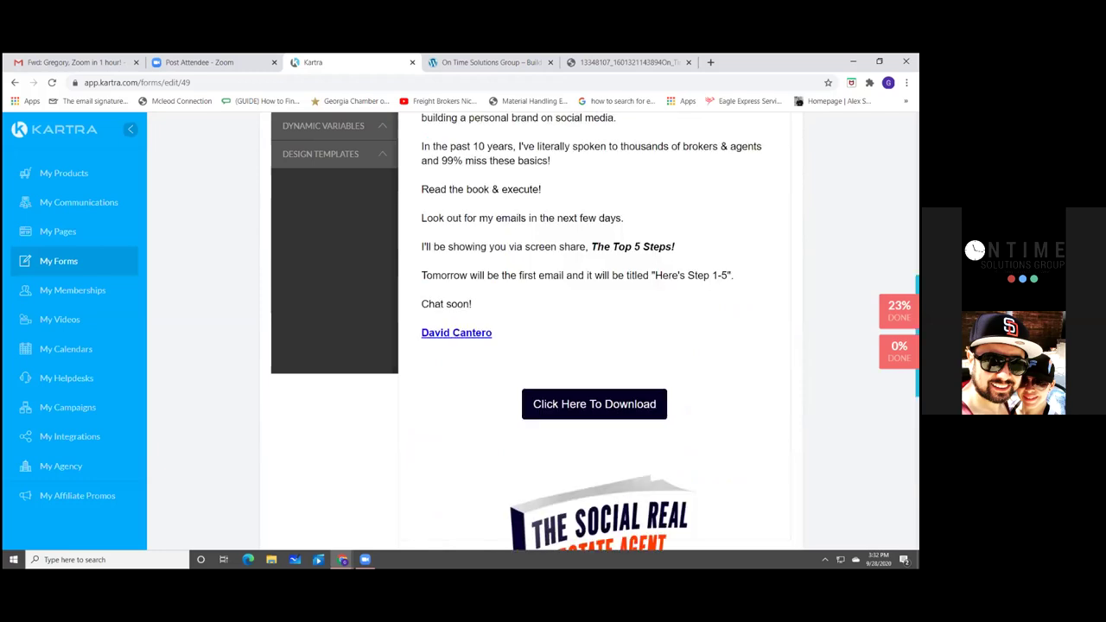
scroll(591, 331, "up", 1)
scroll(590, 331, "up", 2)
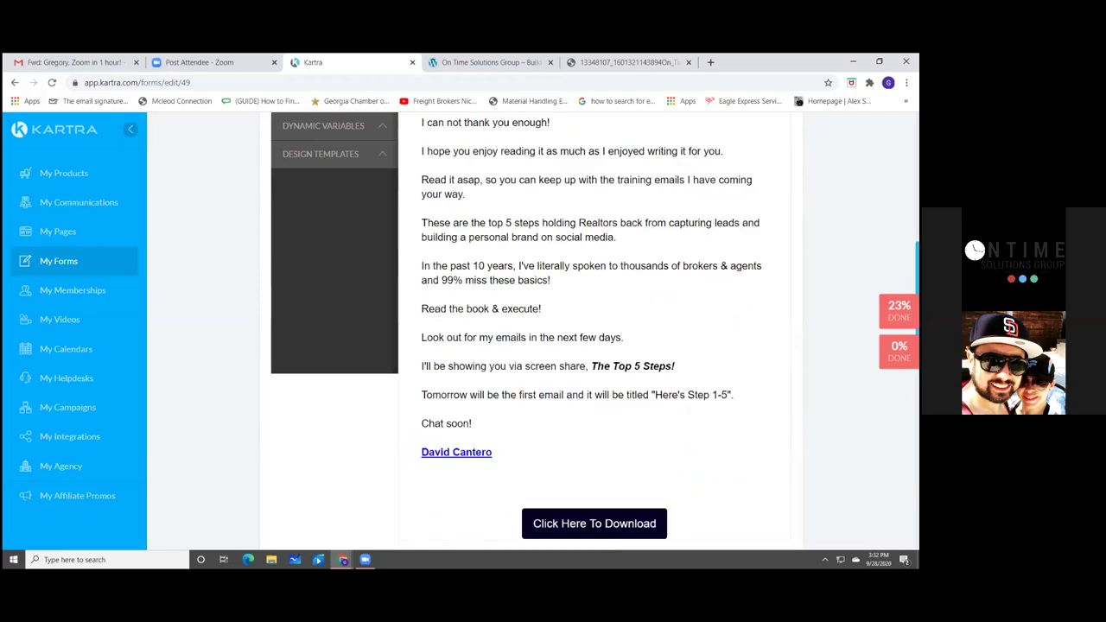
scroll(591, 331, "up", 2)
scroll(590, 331, "up", 1)
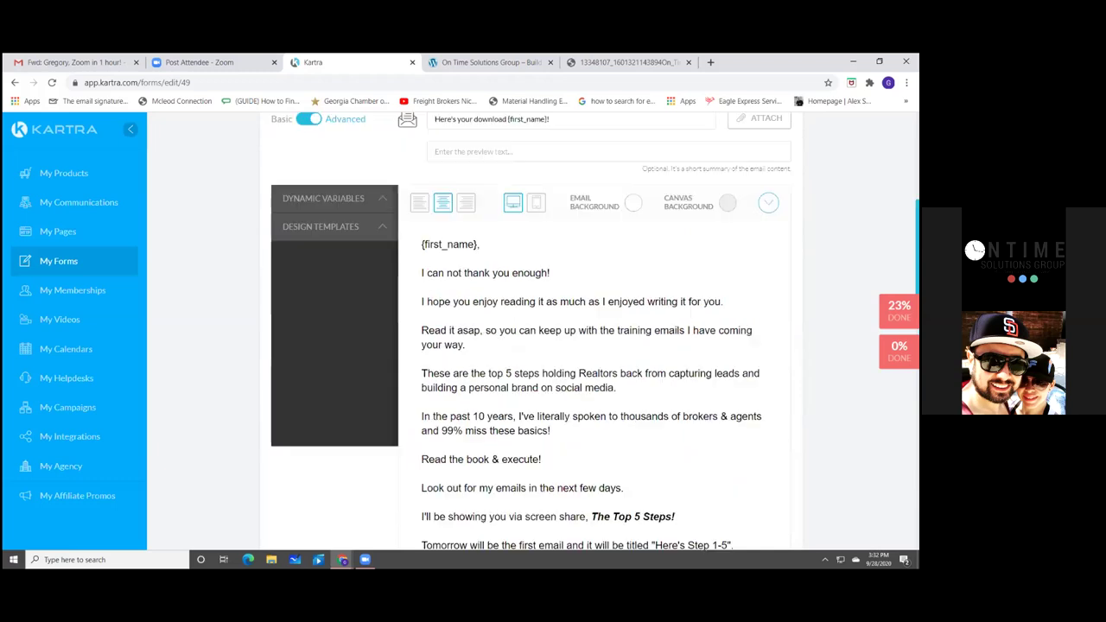
scroll(694, 348, "down", 6)
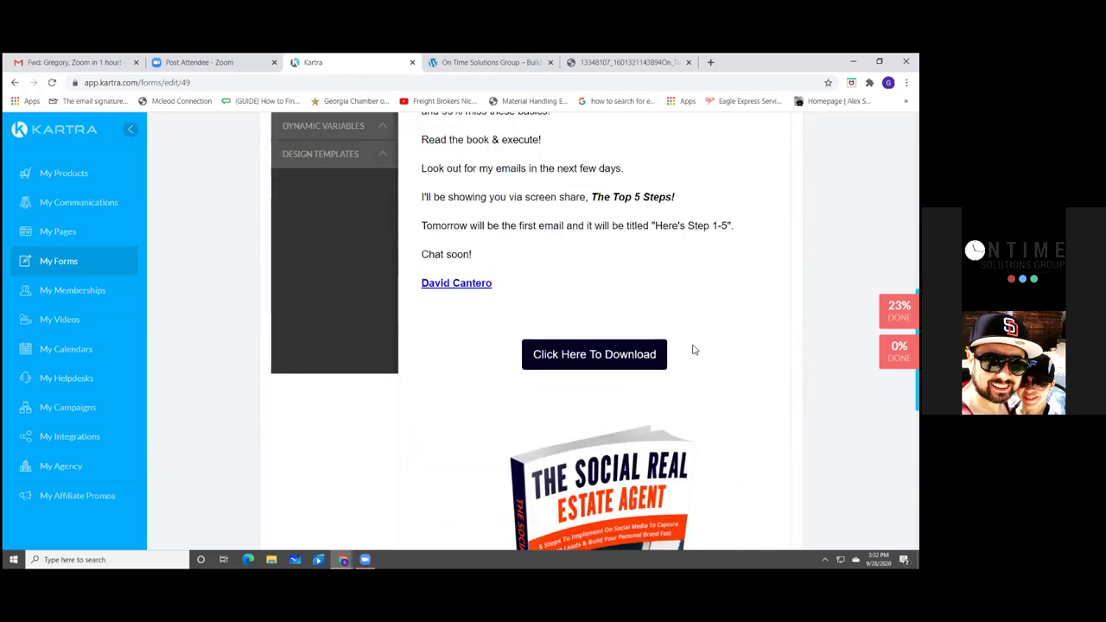
left_click(639, 357)
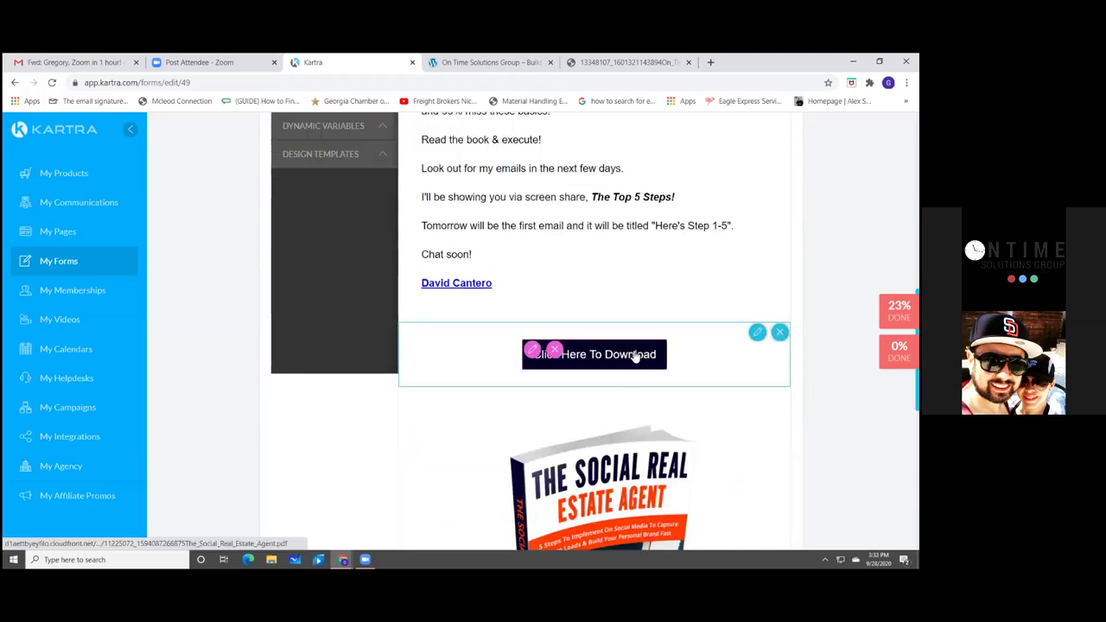
- Replace the download button's link with the pasted Lead_Magnet_Design.pdf address
left_click(532, 350)
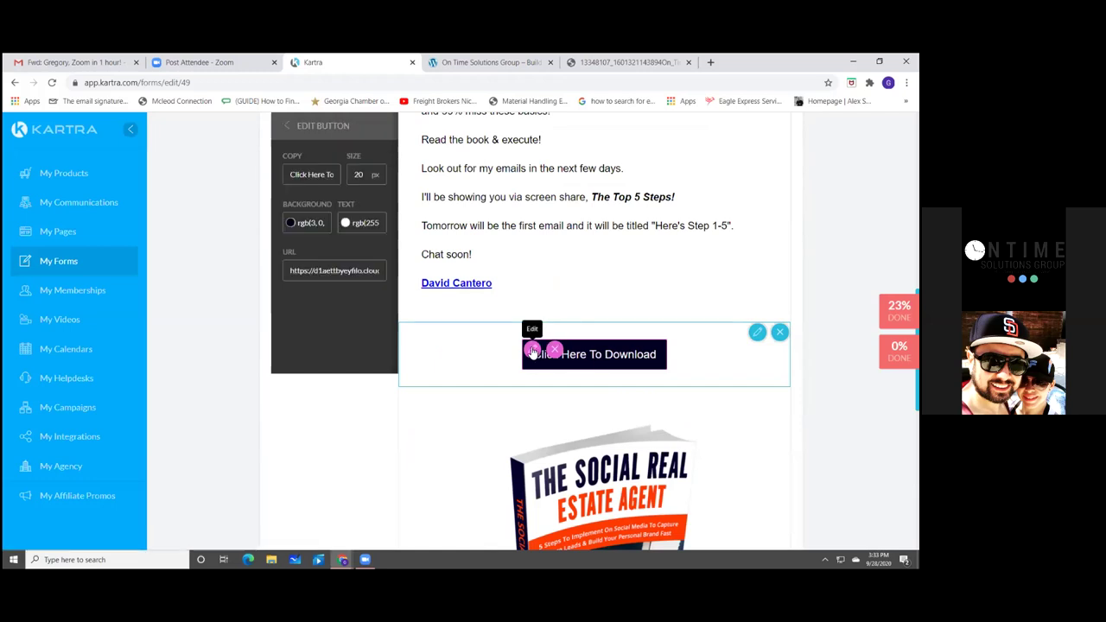
triple_click(329, 274)
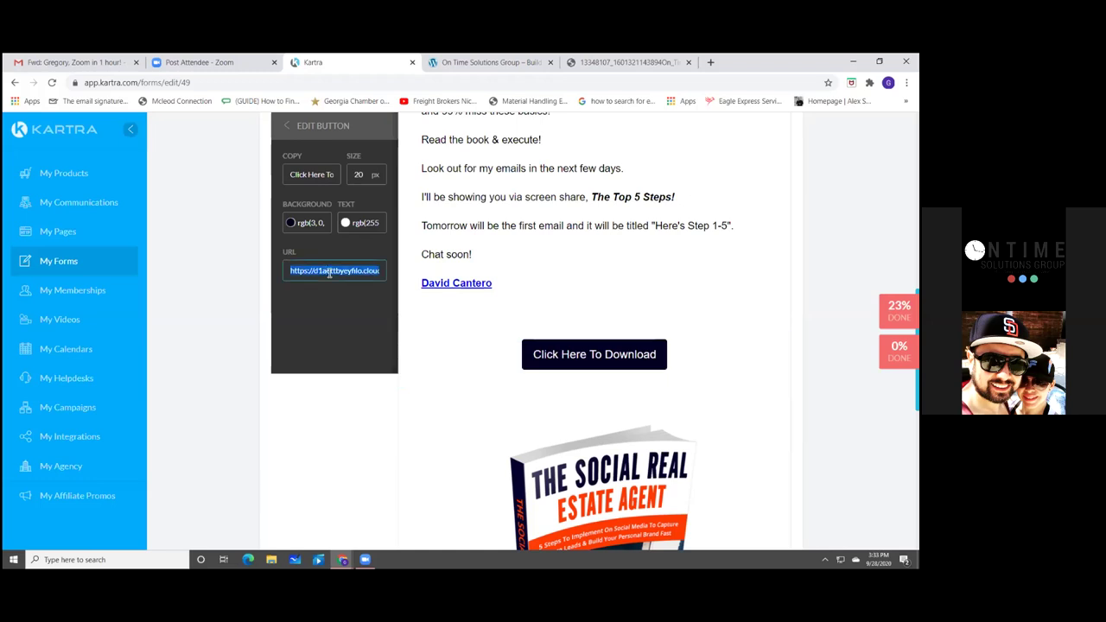
right_click(329, 273)
left_click(357, 330)
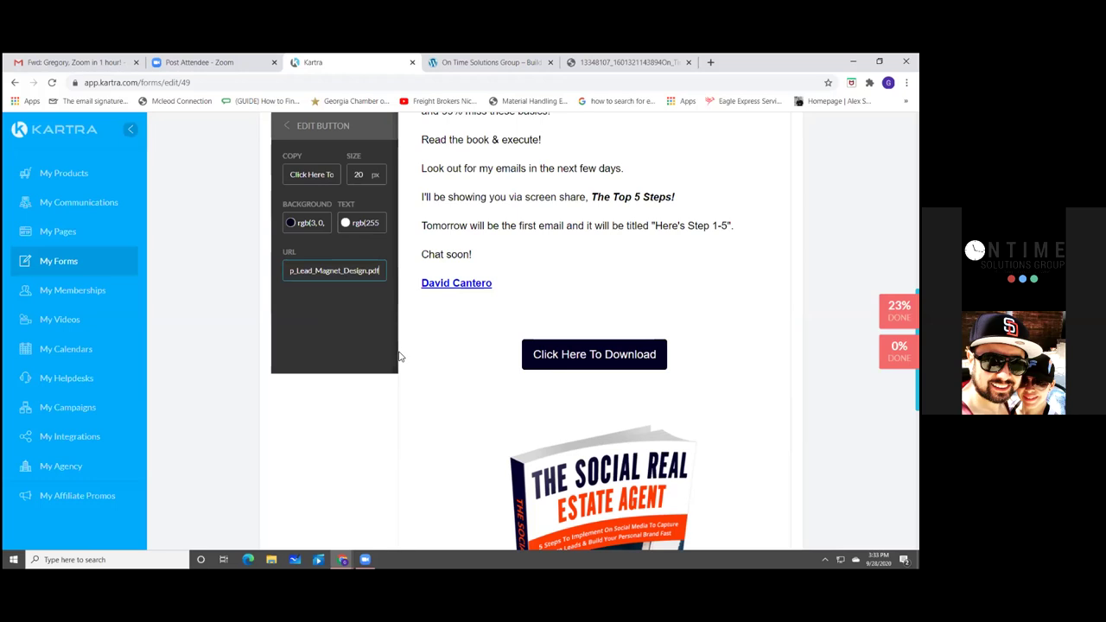
scroll(358, 426, "up", 3)
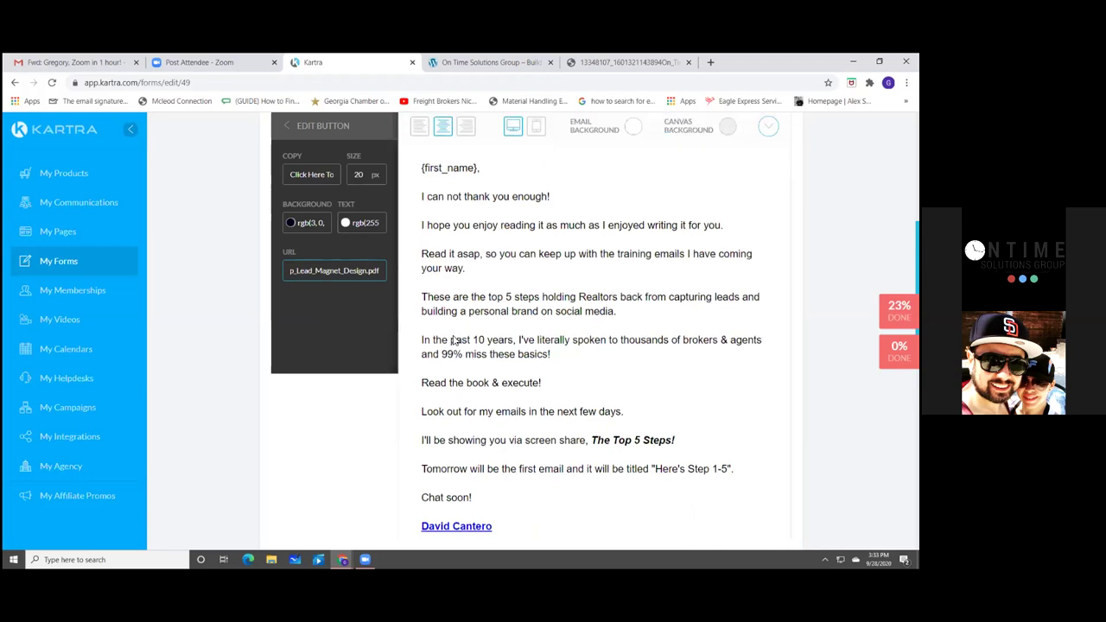
scroll(421, 294, "up", 1)
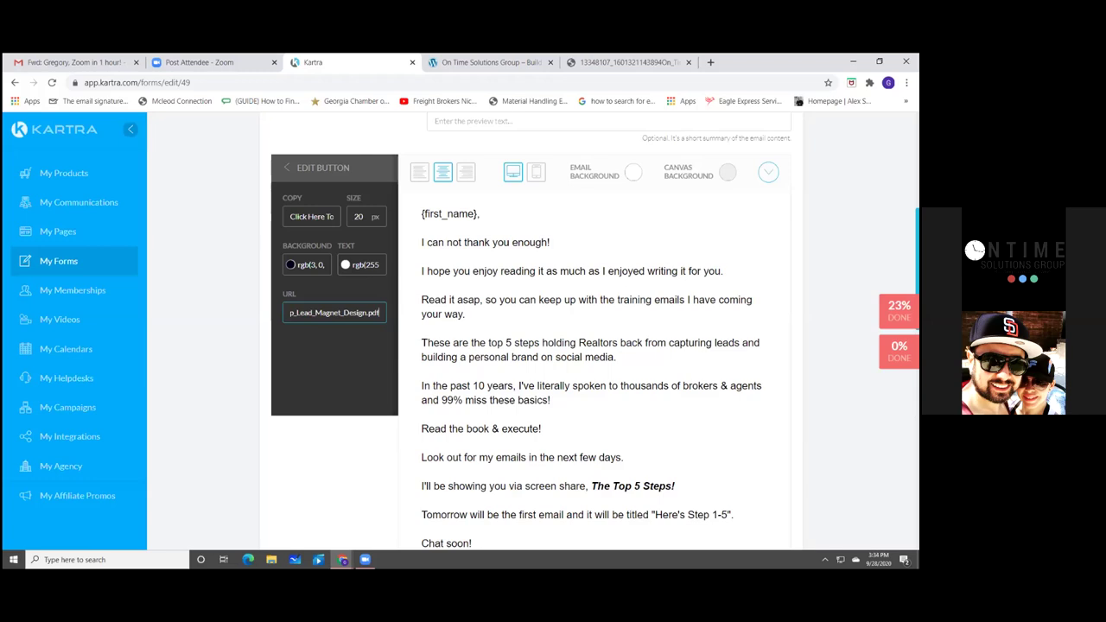
left_click(699, 292)
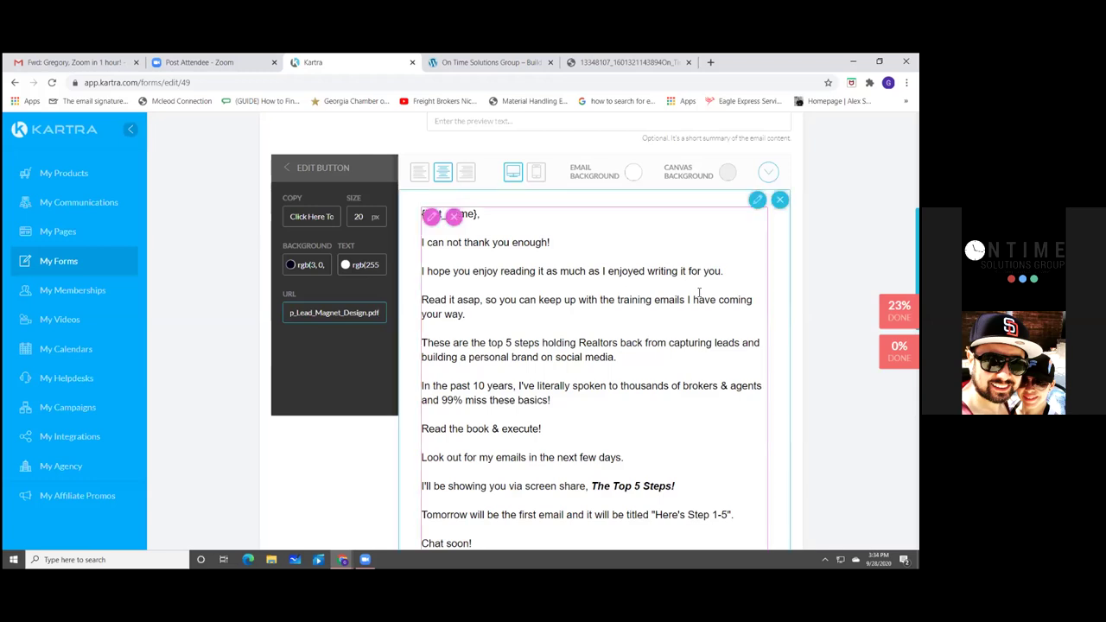
scroll(698, 292, "down", 1)
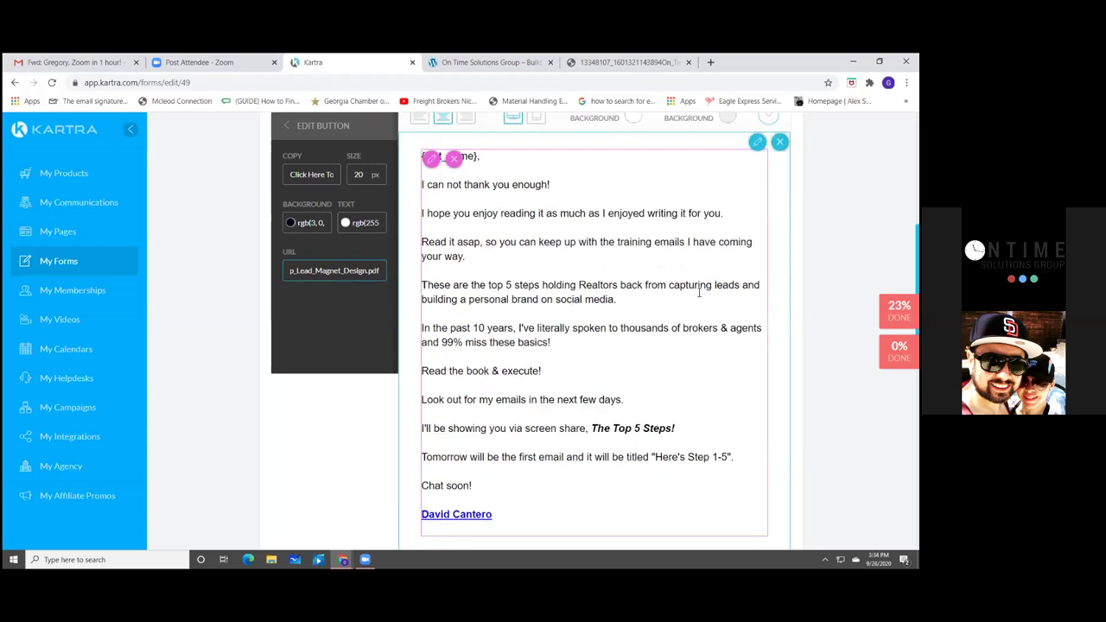
scroll(698, 293, "up", 2)
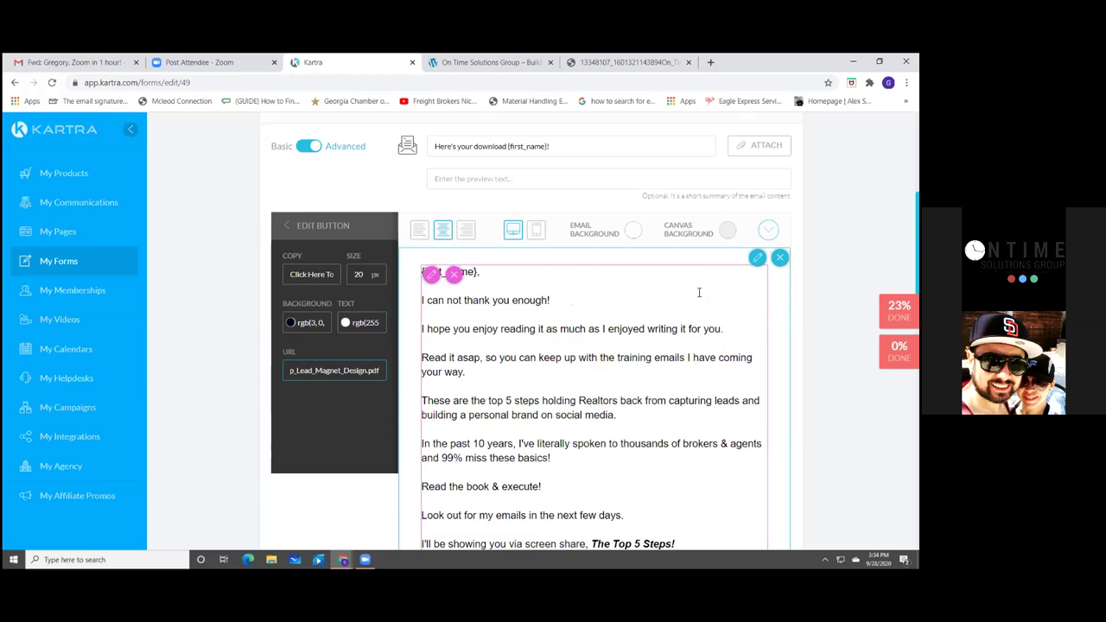
scroll(698, 292, "up", 1)
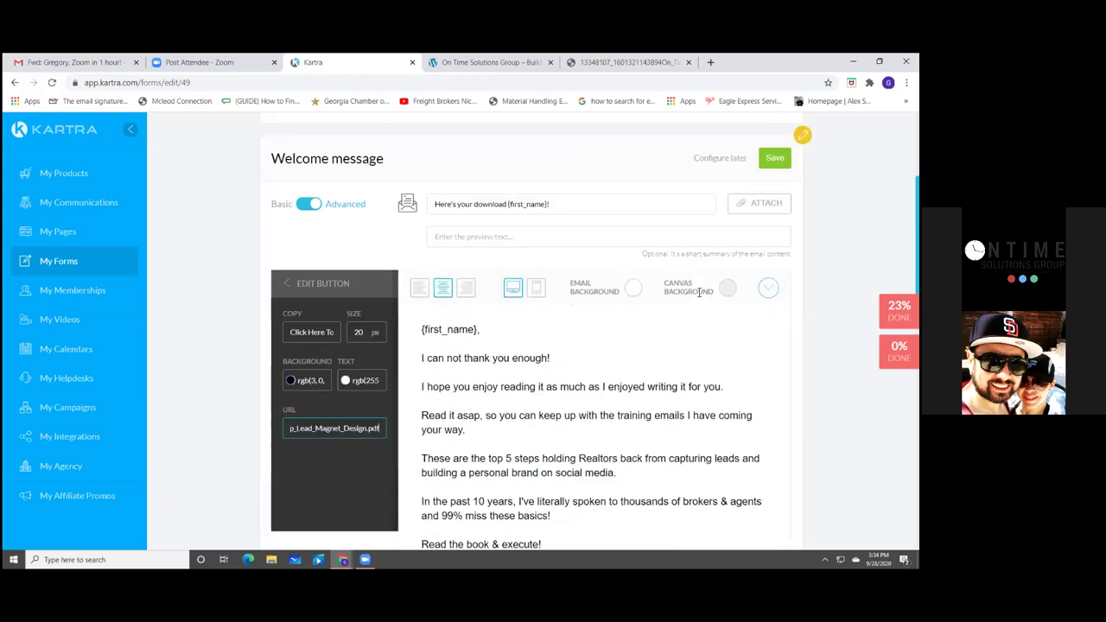
scroll(698, 292, "down", 3)
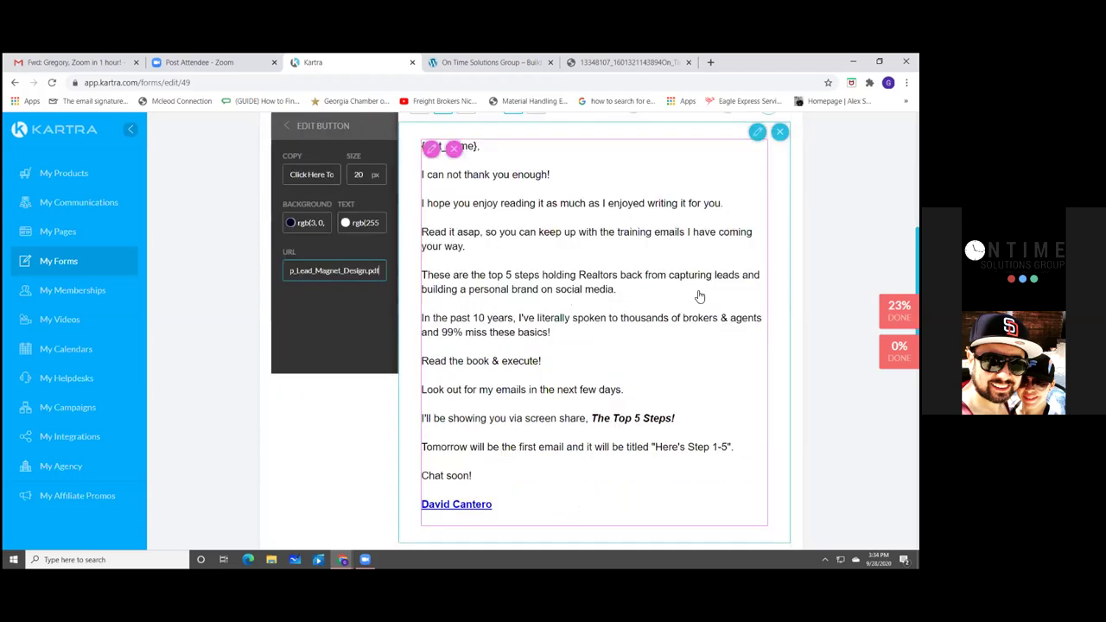
scroll(700, 297, "down", 6)
scroll(700, 296, "down", 2)
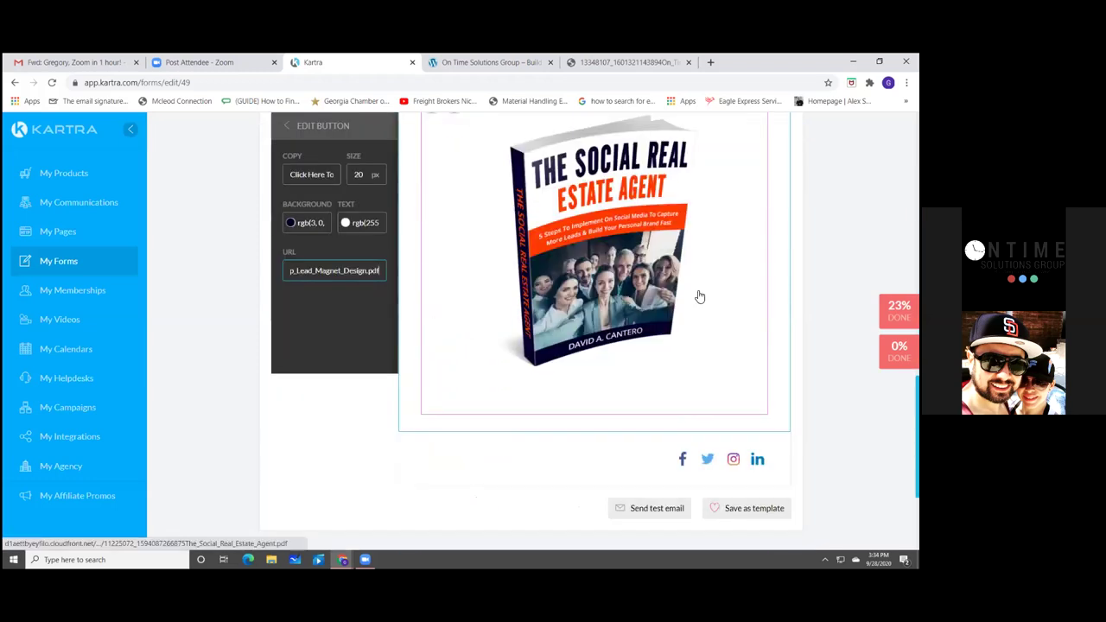
scroll(700, 296, "up", 1)
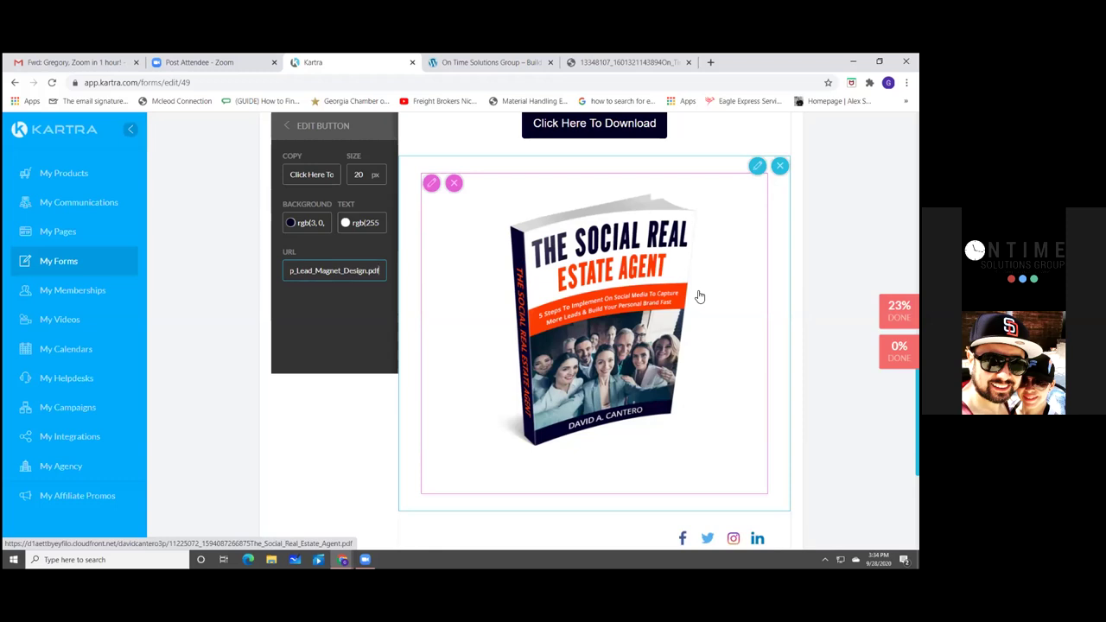
scroll(700, 292, "up", 3)
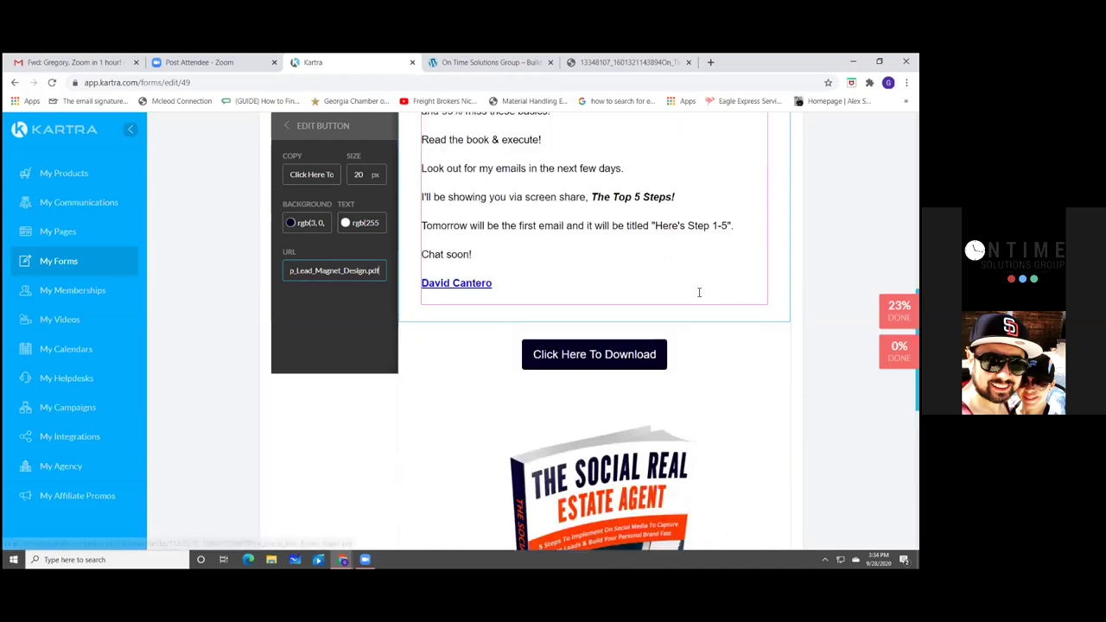
scroll(699, 292, "up", 2)
scroll(699, 292, "up", 4)
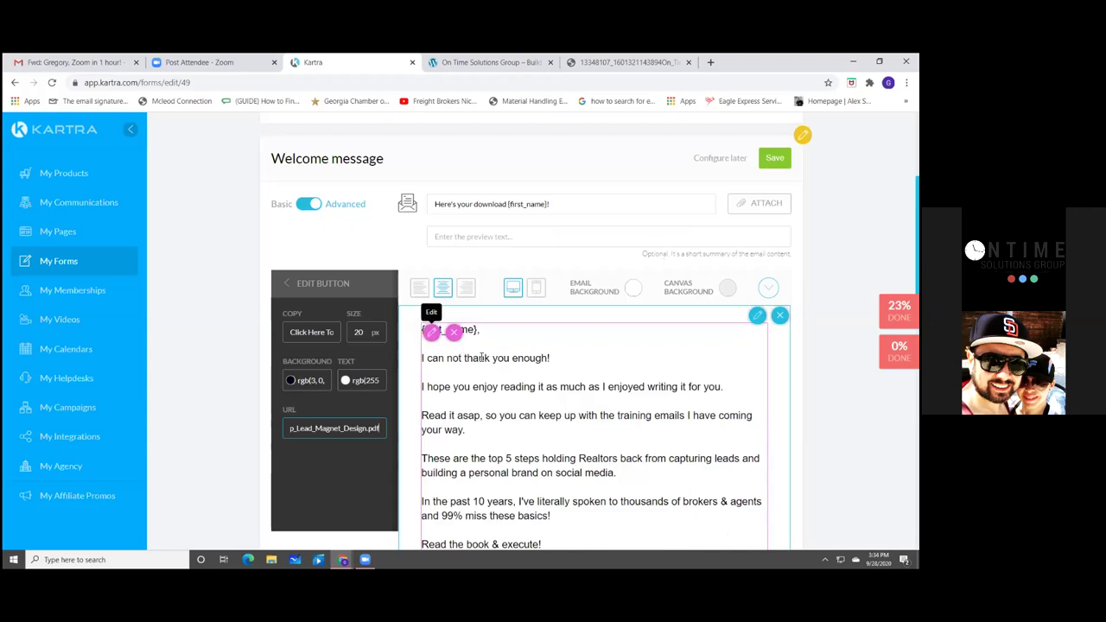
scroll(580, 413, "down", 4)
scroll(580, 413, "down", 3)
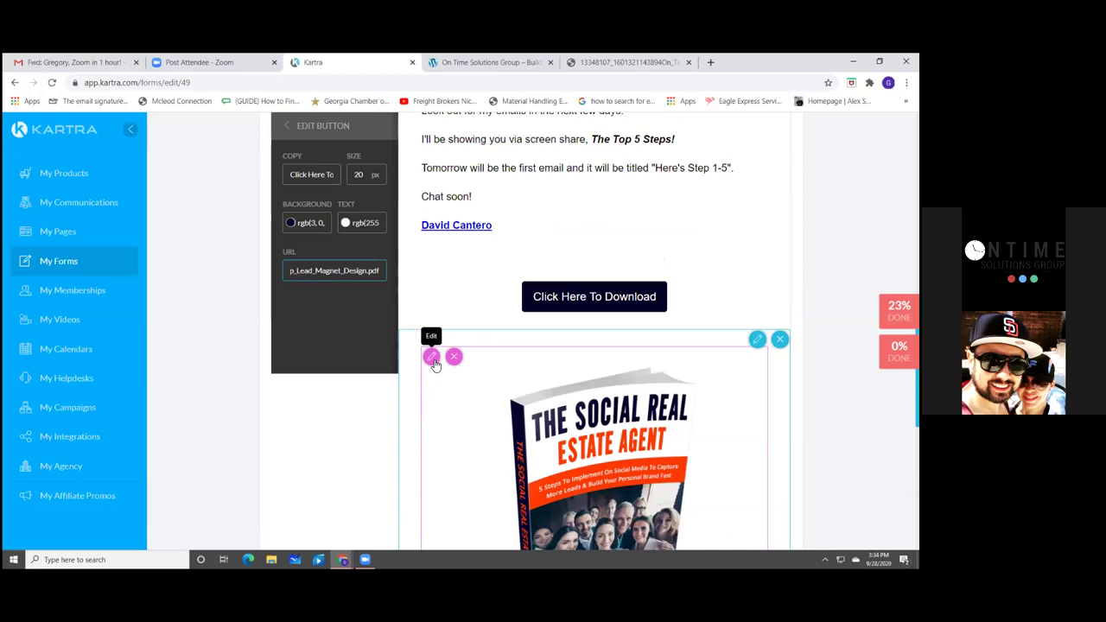
left_click(434, 364)
- Replace the book cover image's link with the pasted Lead_Magnet_Design.pdf address
scroll(435, 364, "up", 1)
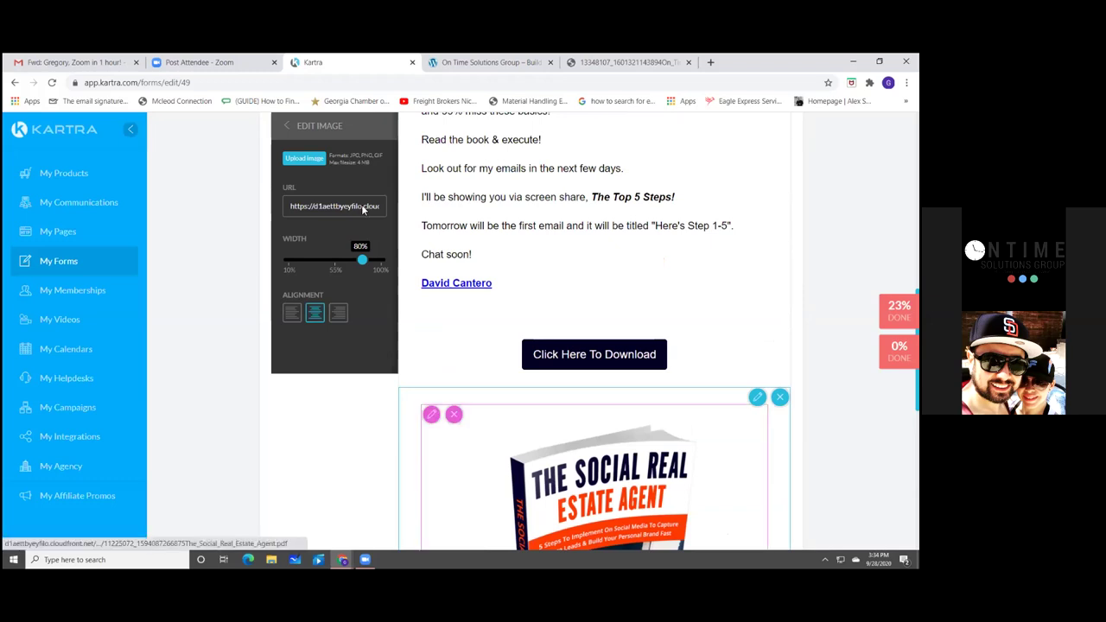
left_click(336, 208)
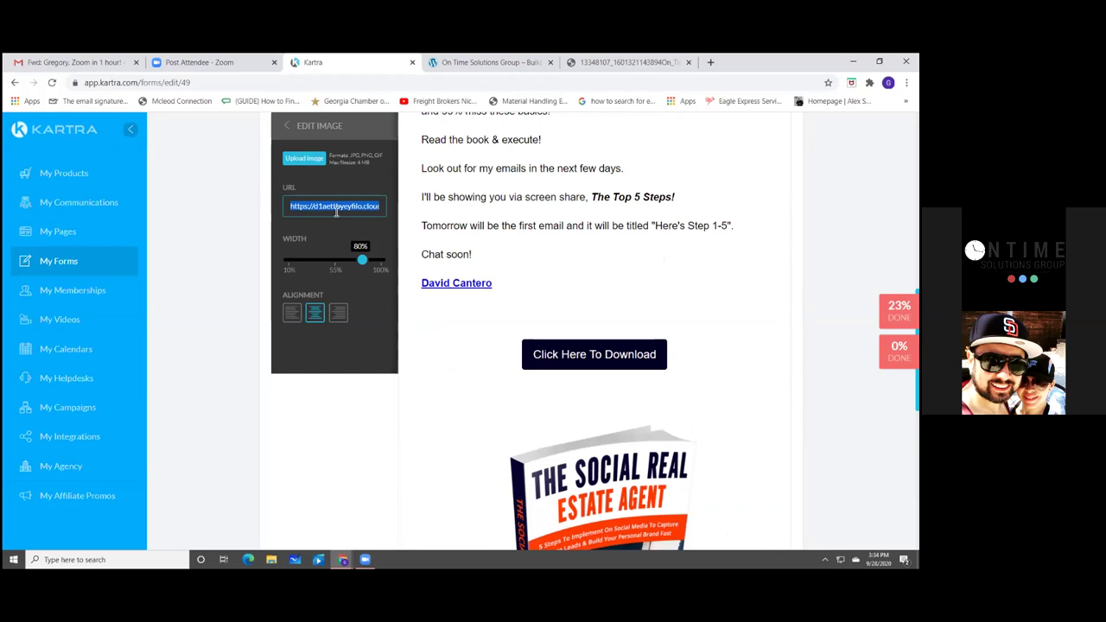
key("BackSpace")
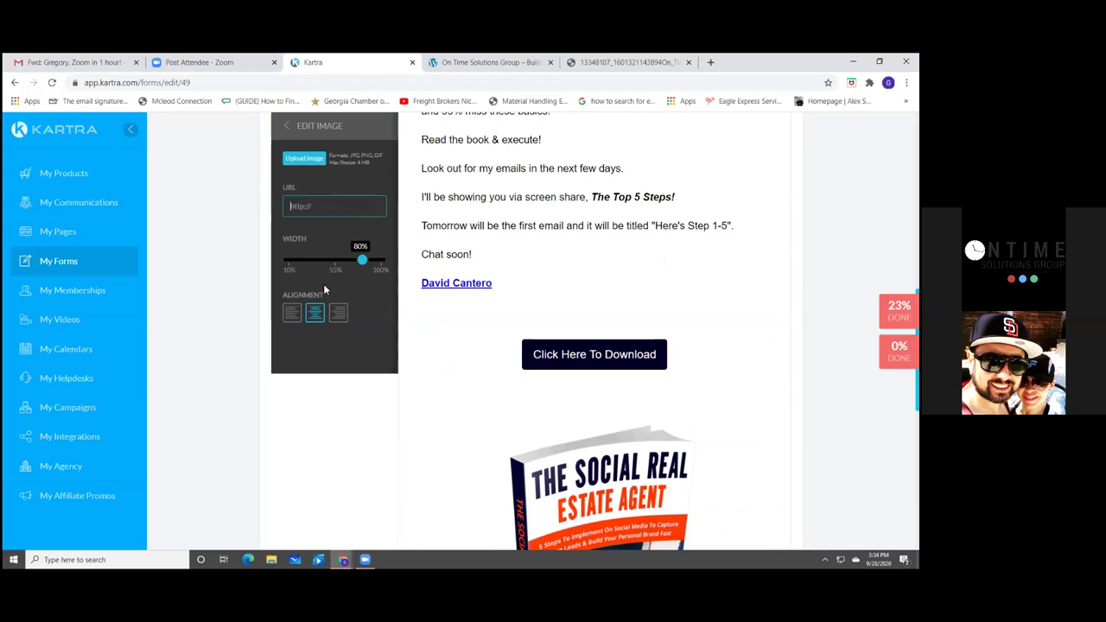
right_click(308, 206)
left_click(363, 308)
- Scroll through the email and select the old signature name
scroll(594, 346, "down", 2)
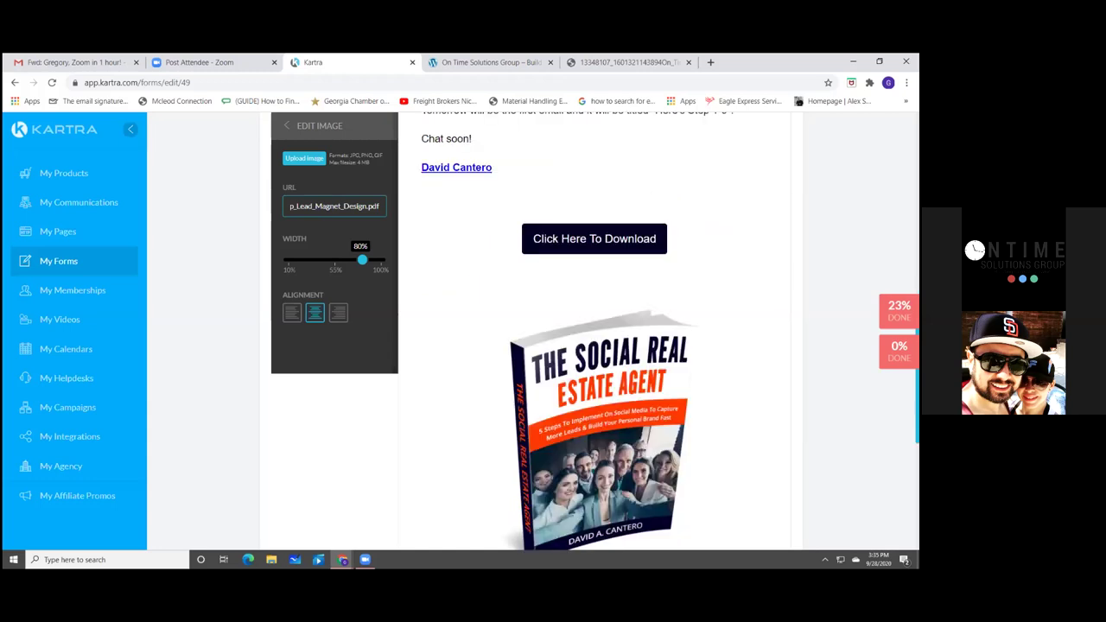
scroll(595, 346, "down", 3)
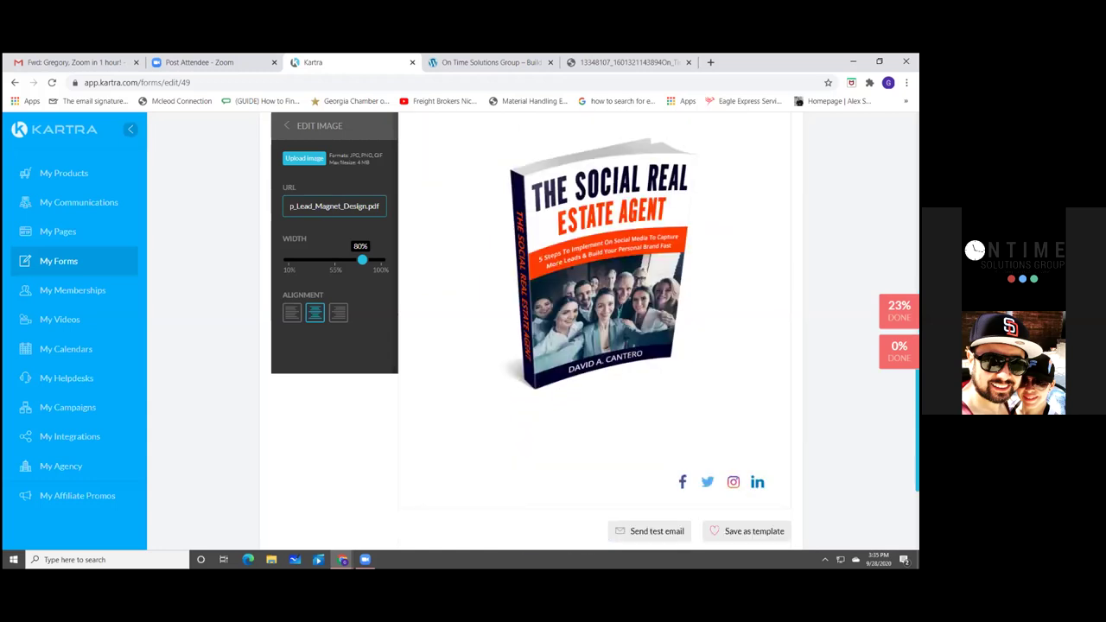
scroll(595, 345, "up", 3)
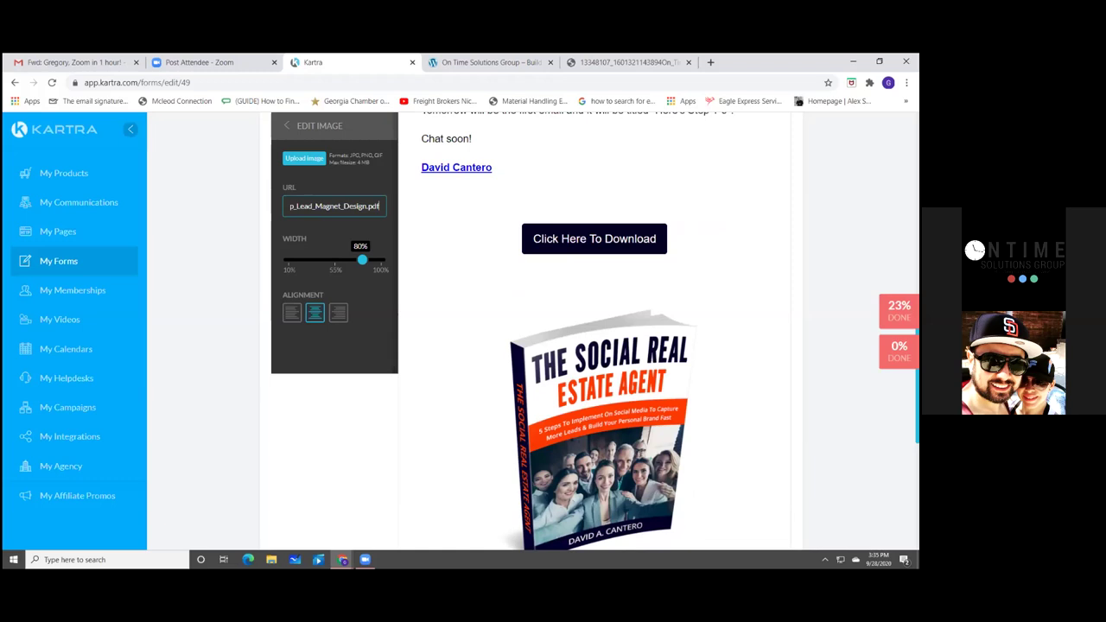
scroll(595, 346, "up", 2)
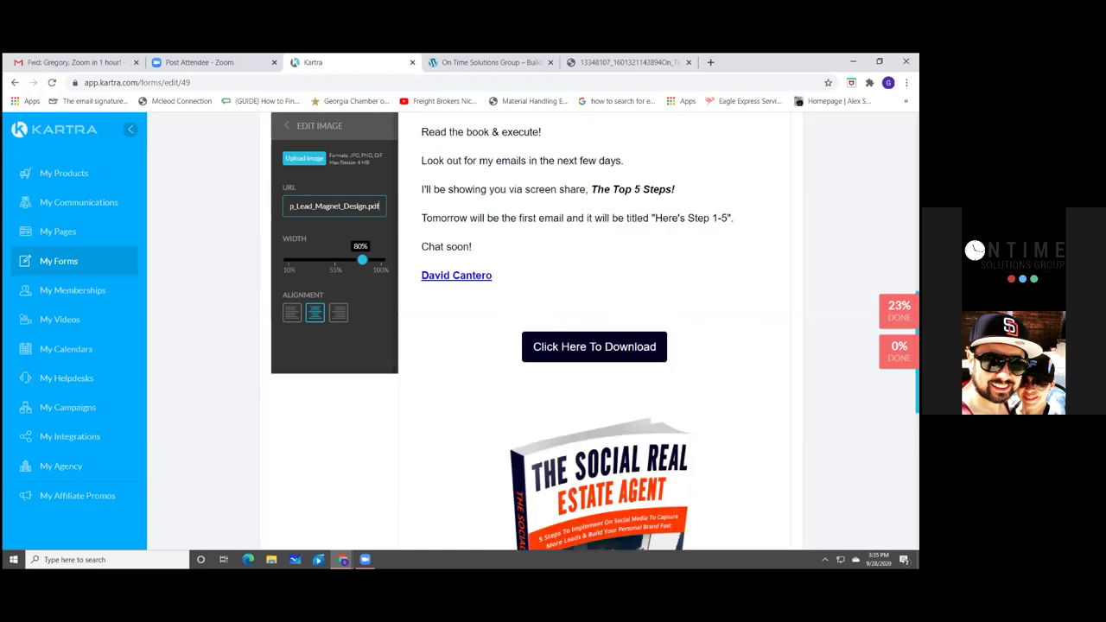
scroll(434, 397, "up", 2)
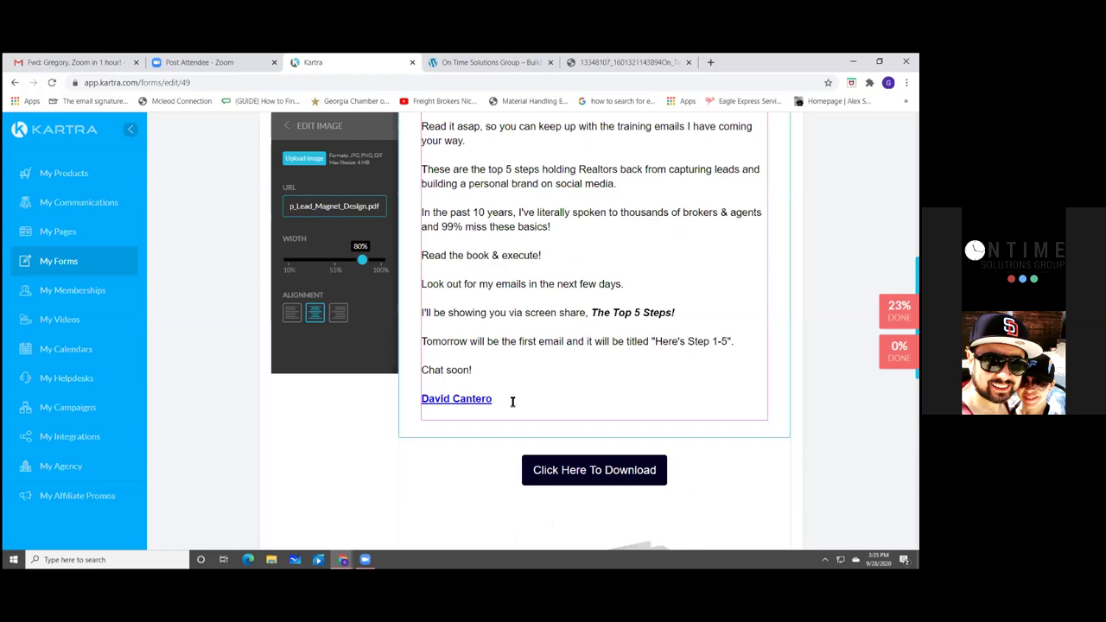
left_click_drag(422, 398, 513, 401)
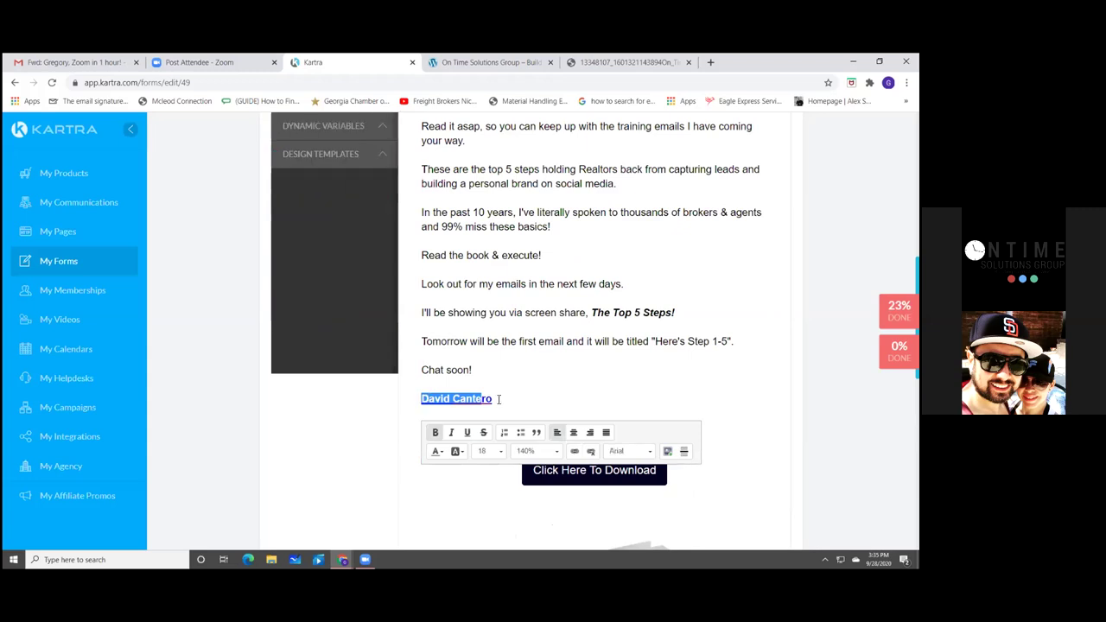
- Replace the previous author's signature name with the sender's own name
left_click_drag(497, 398, 422, 401)
scroll(424, 399, "up", 3)
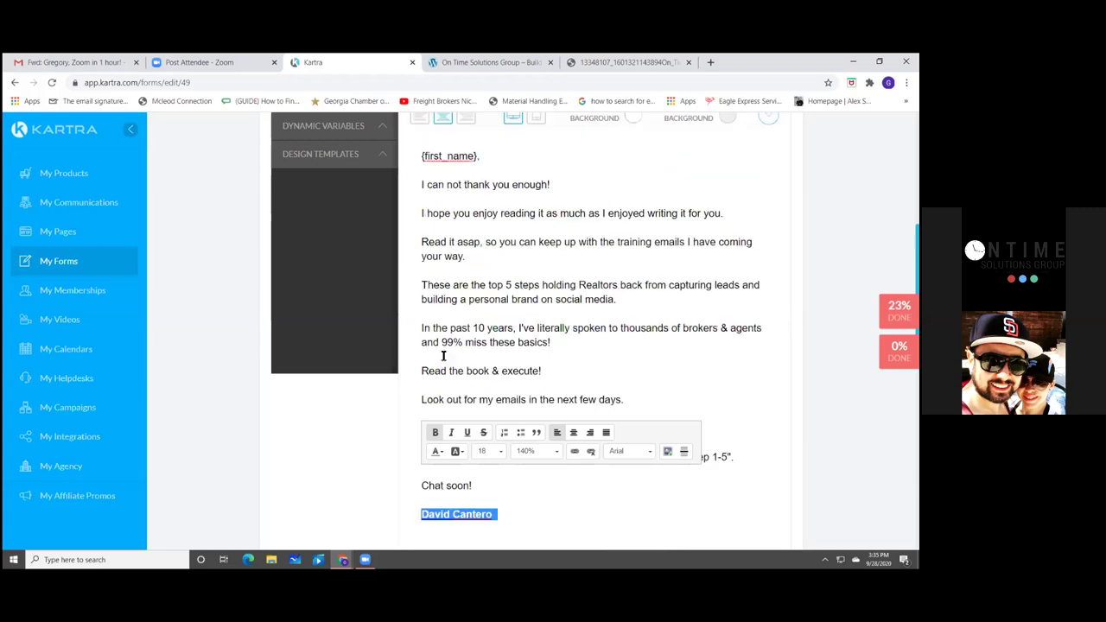
scroll(501, 406, "down", 4)
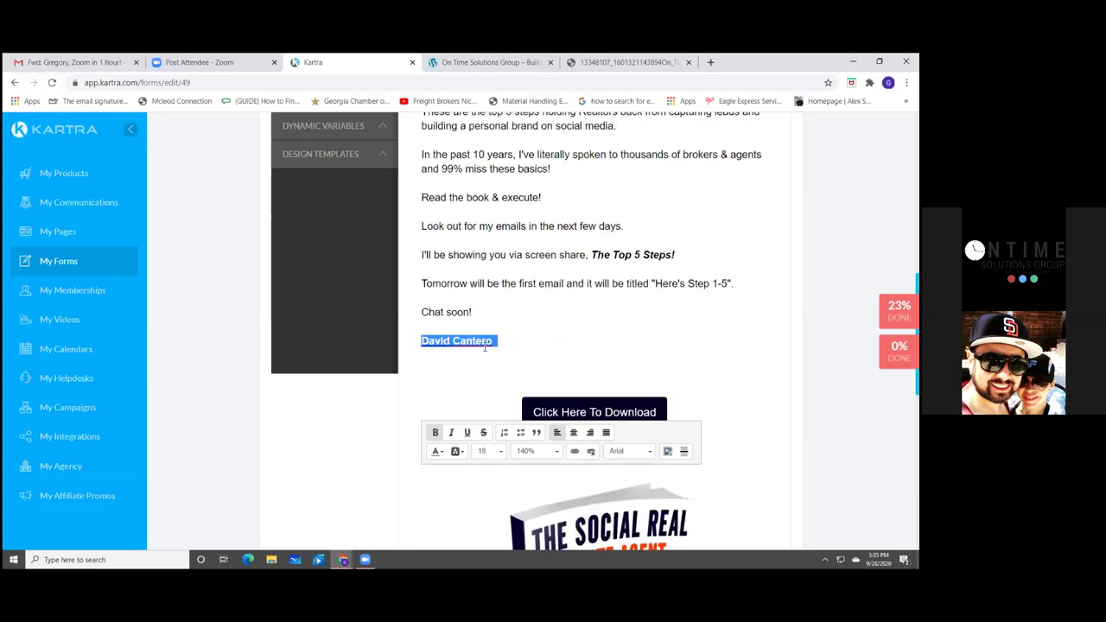
left_click(491, 342)
double_click(454, 342)
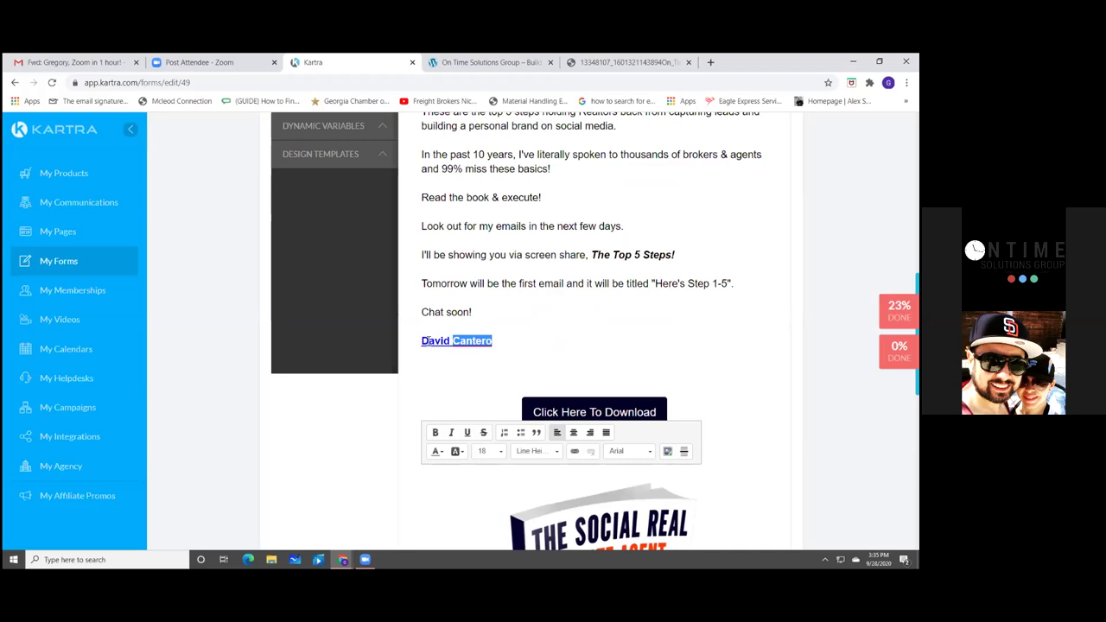
left_click(423, 341, "shift")
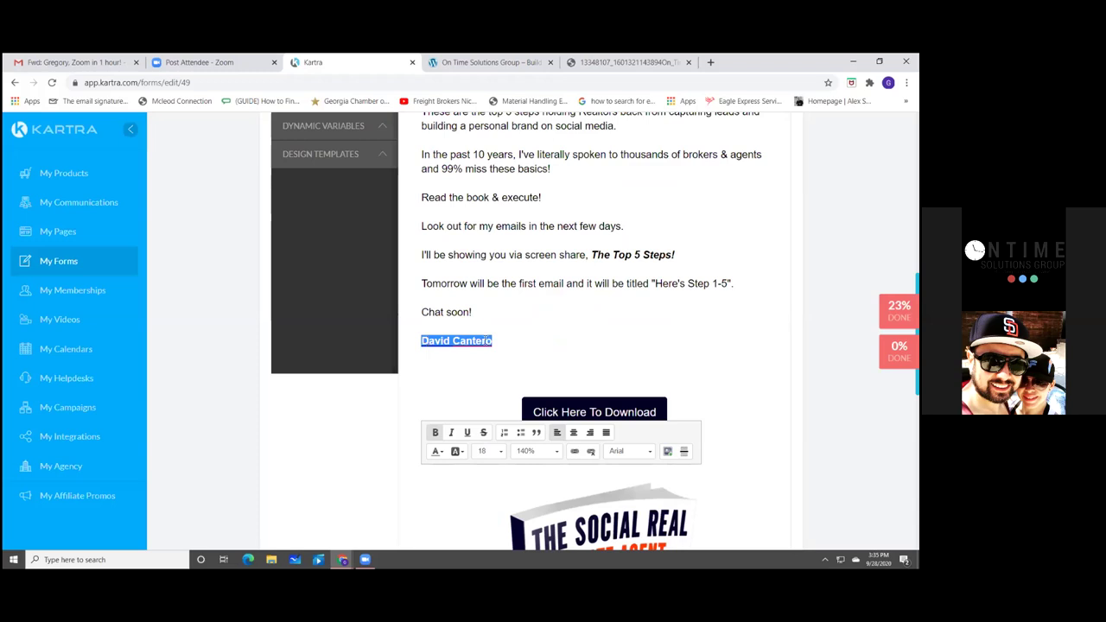
key("BackSpace")
type("G")
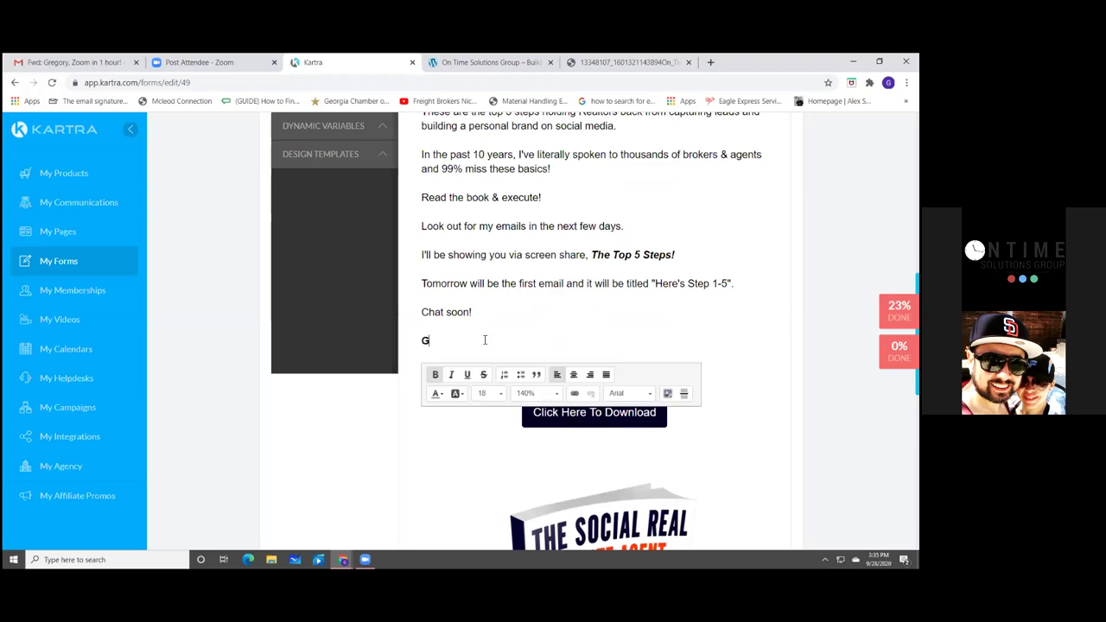
type("regory Mathis")
- Colour the new signature name blue using the editor's text colour palette
triple_click(533, 341)
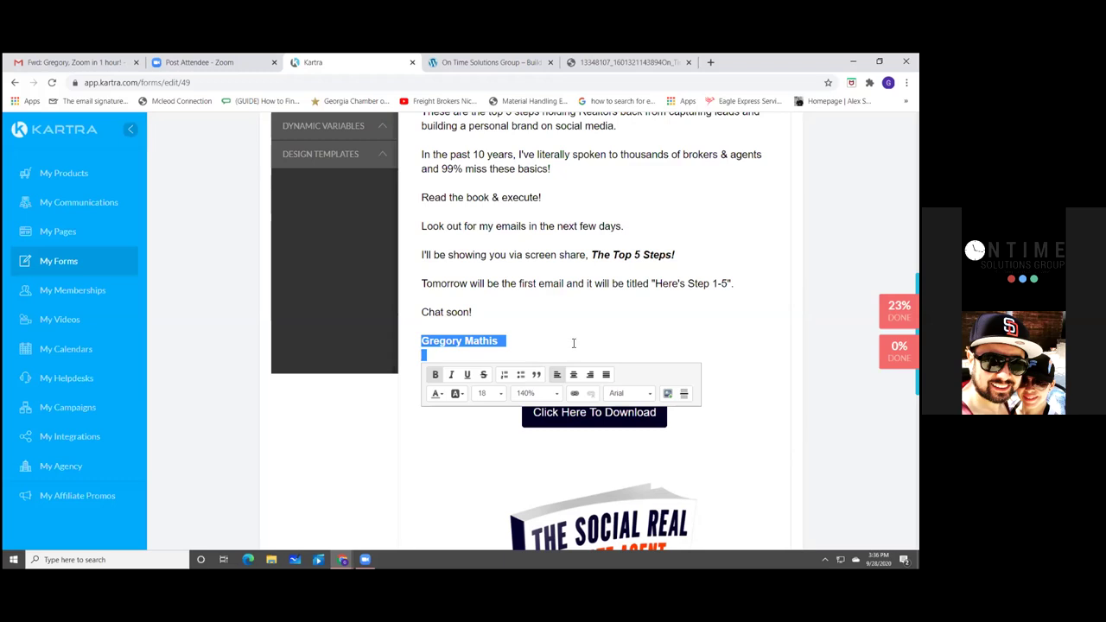
left_click(504, 341)
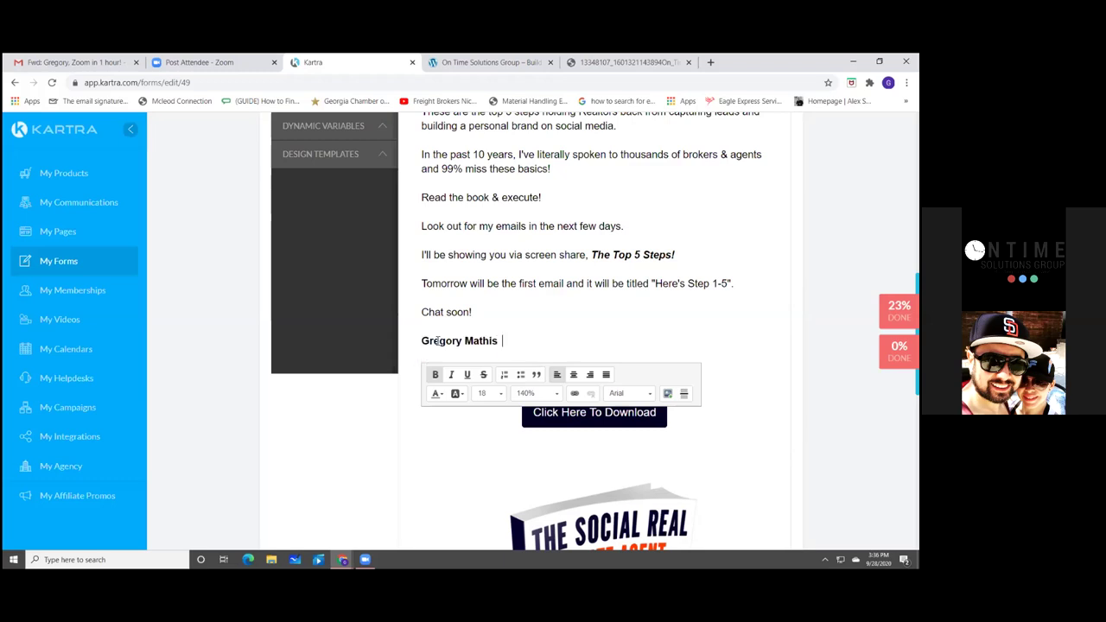
left_click(438, 340, "shift")
left_click(422, 340, "shift")
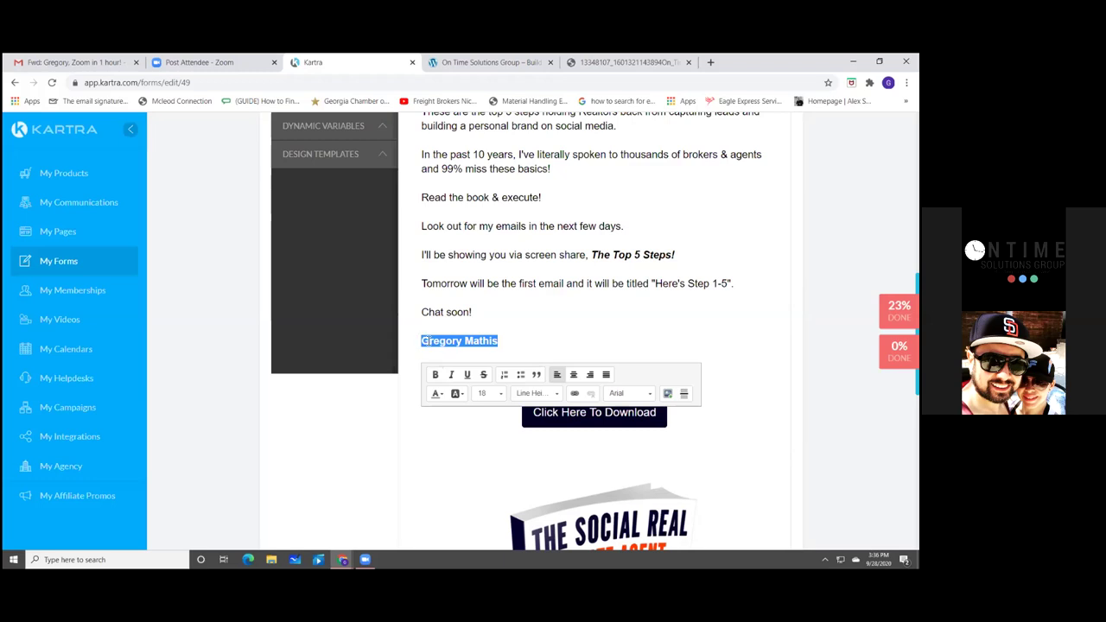
left_click(439, 340, "shift")
left_click(421, 343, "shift")
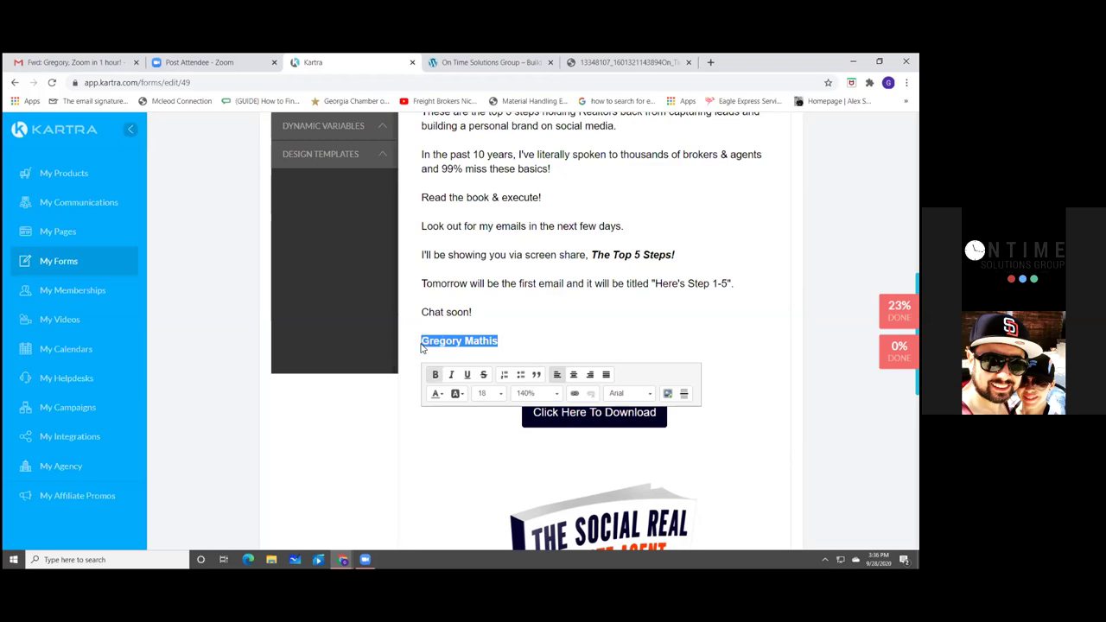
left_click(459, 397)
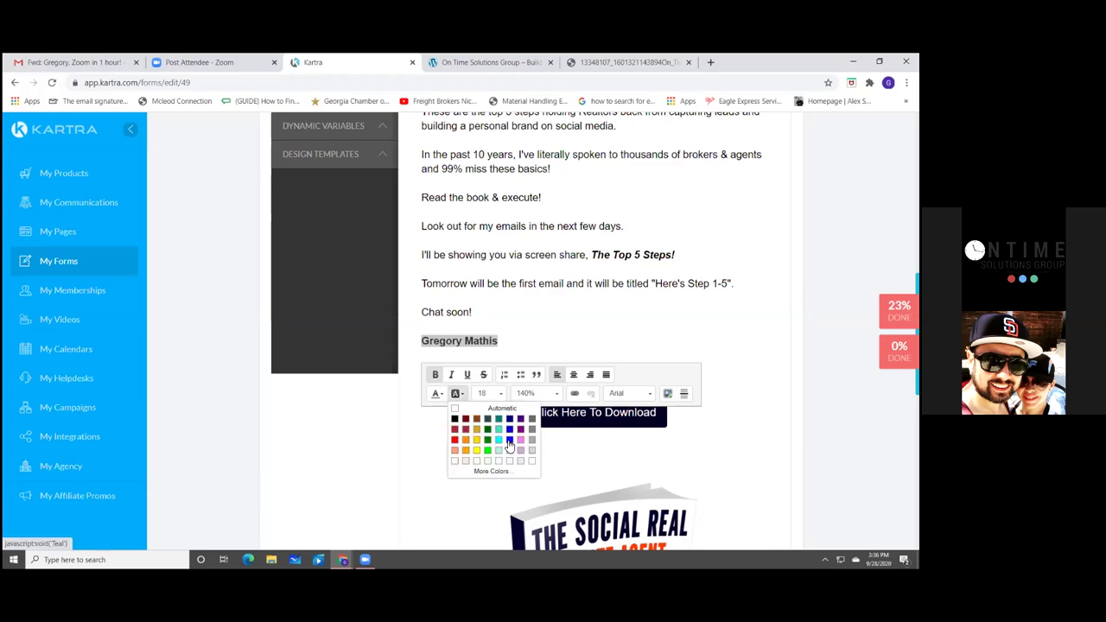
left_click(442, 395)
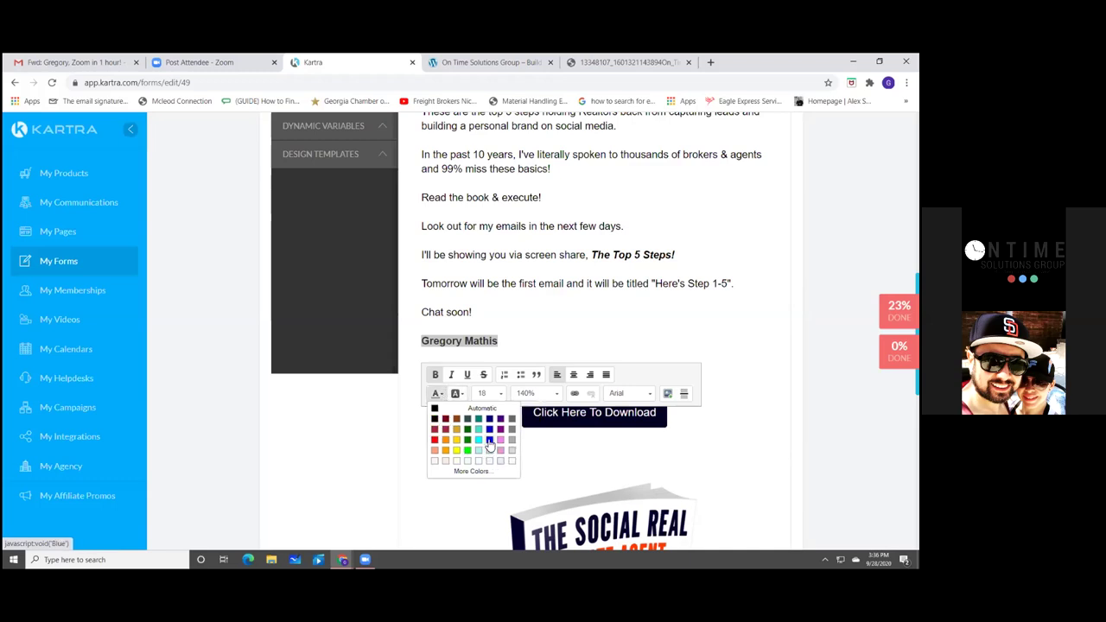
left_click(489, 441)
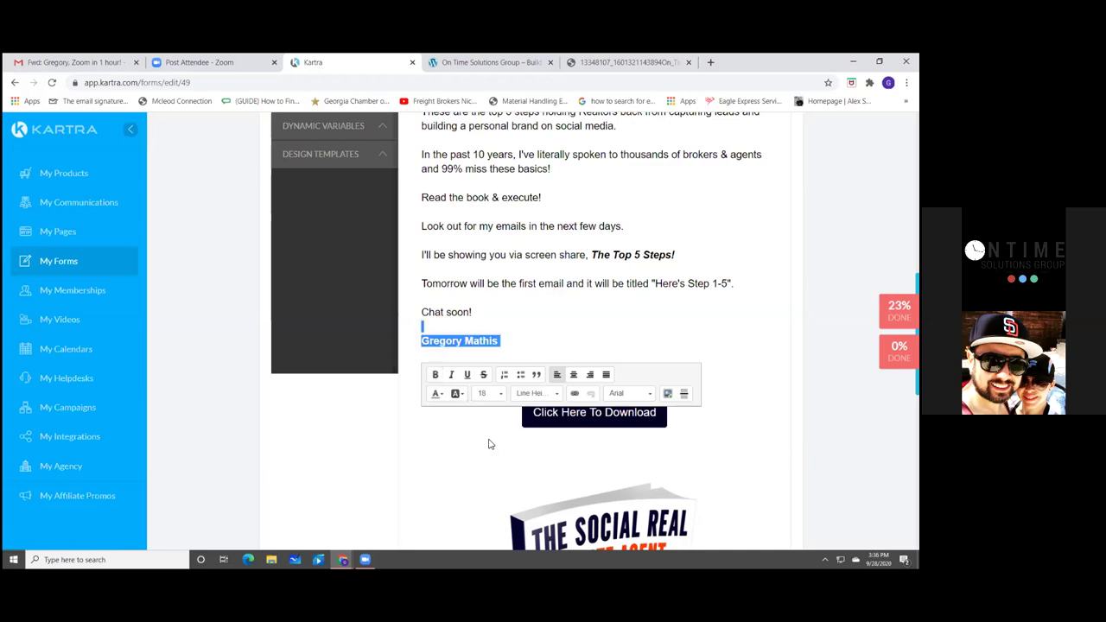
left_click(489, 444)
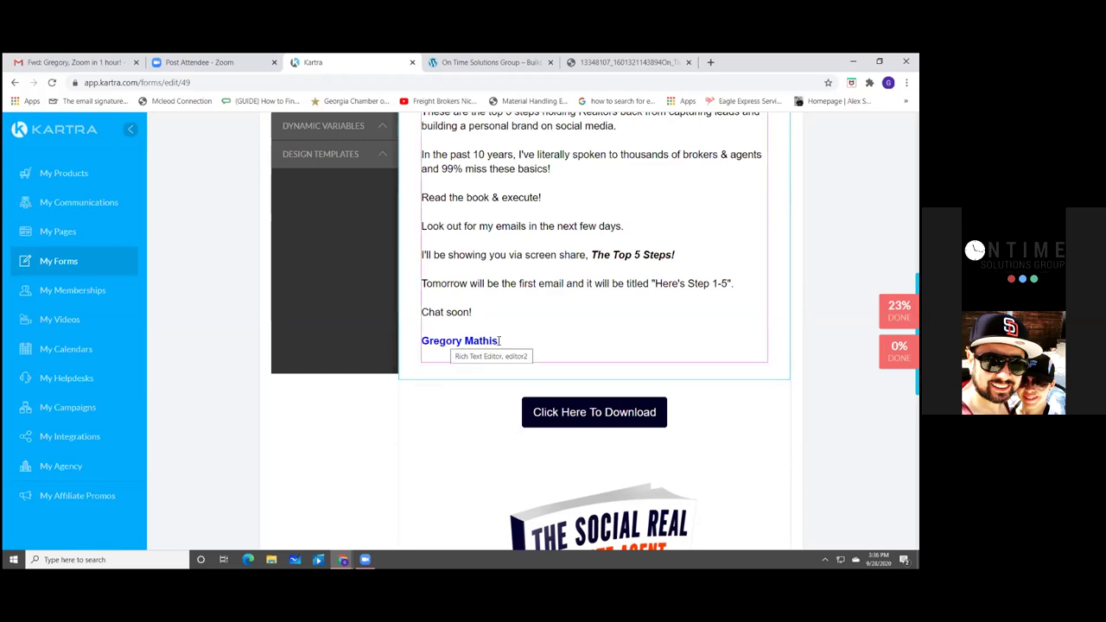
triple_click(426, 341)
left_click_drag(422, 338, 421, 340)
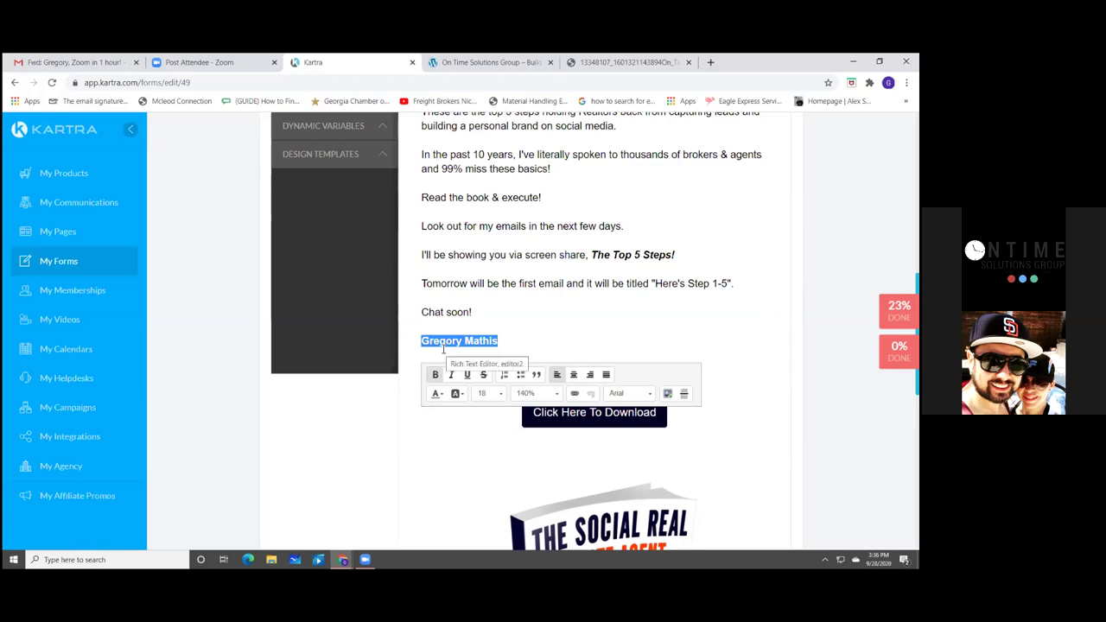
- Link the signature name to the pasted Lead Magnet Design PDF URL
left_click(575, 395)
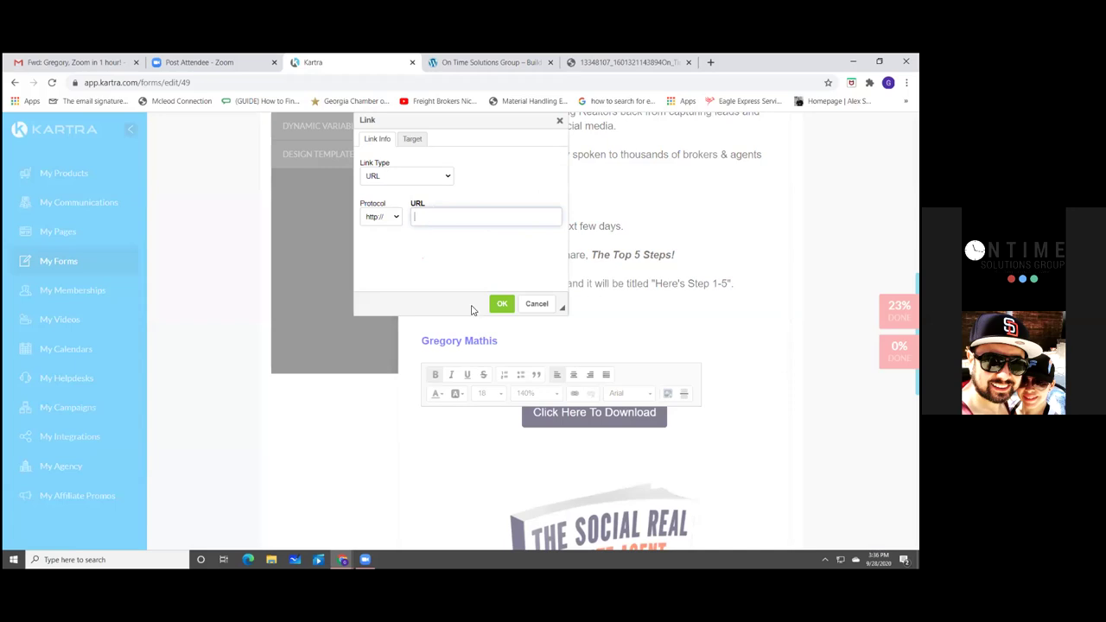
right_click(432, 216)
left_click(497, 306)
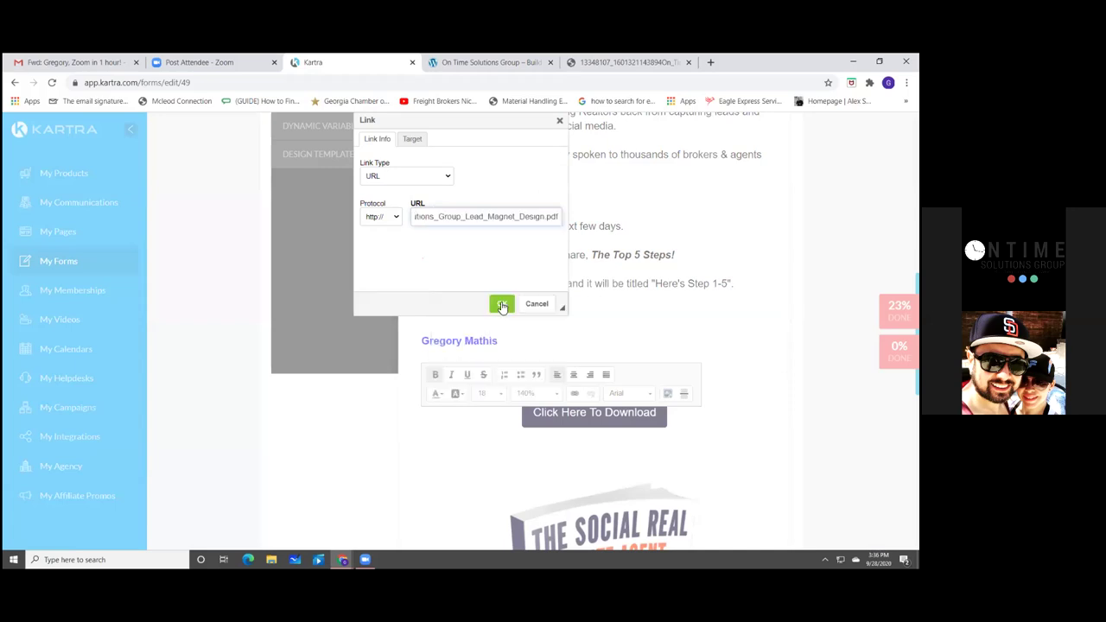
left_click(502, 305)
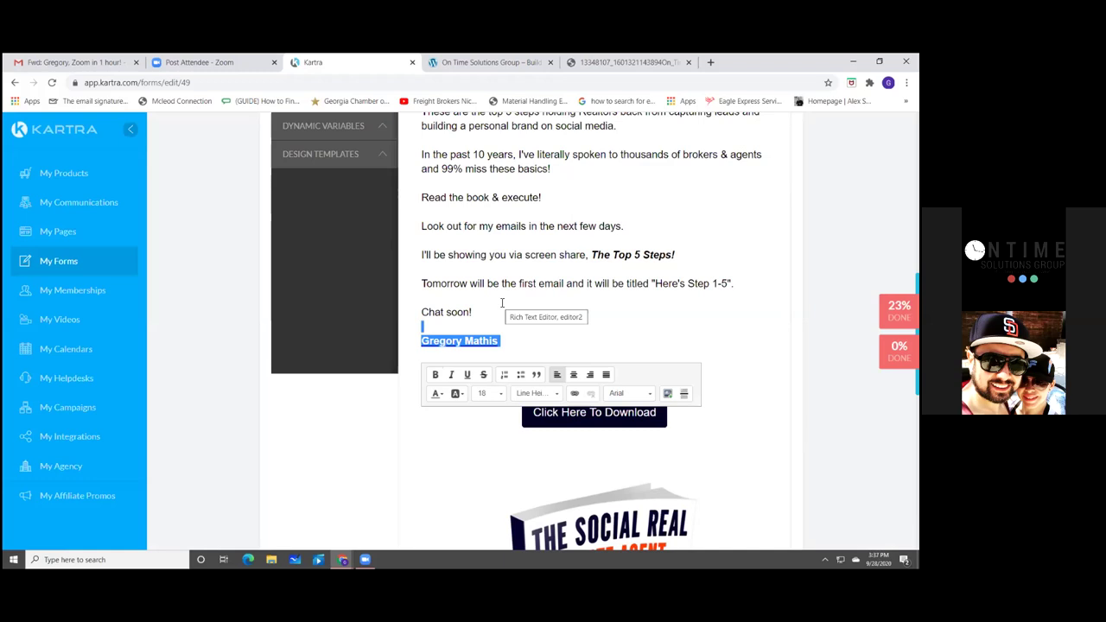
scroll(601, 494, "up", 2)
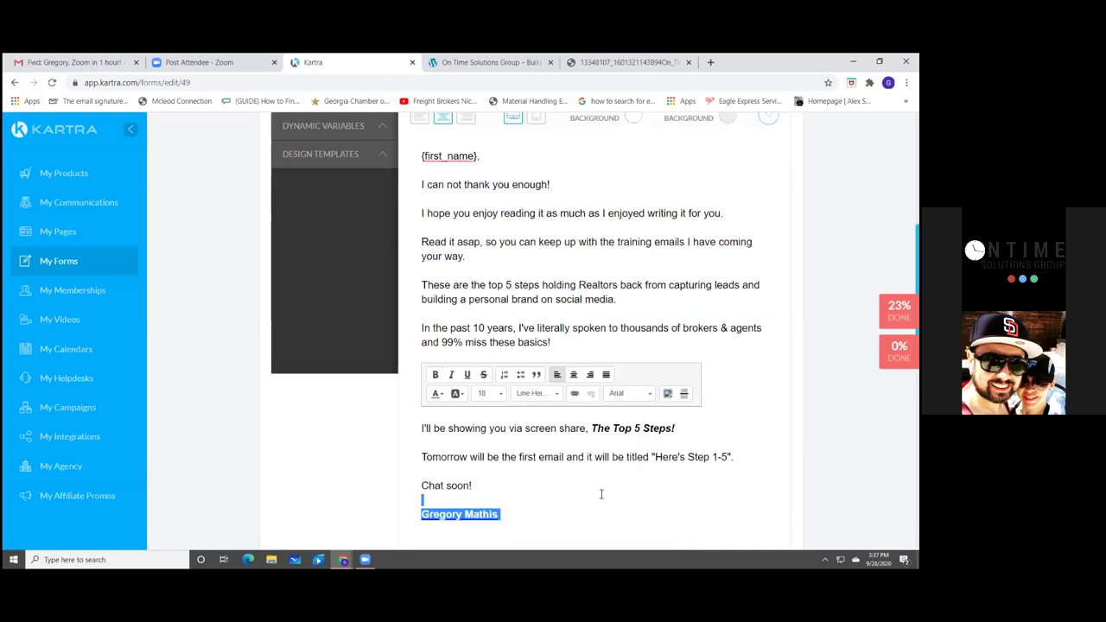
left_click(681, 471)
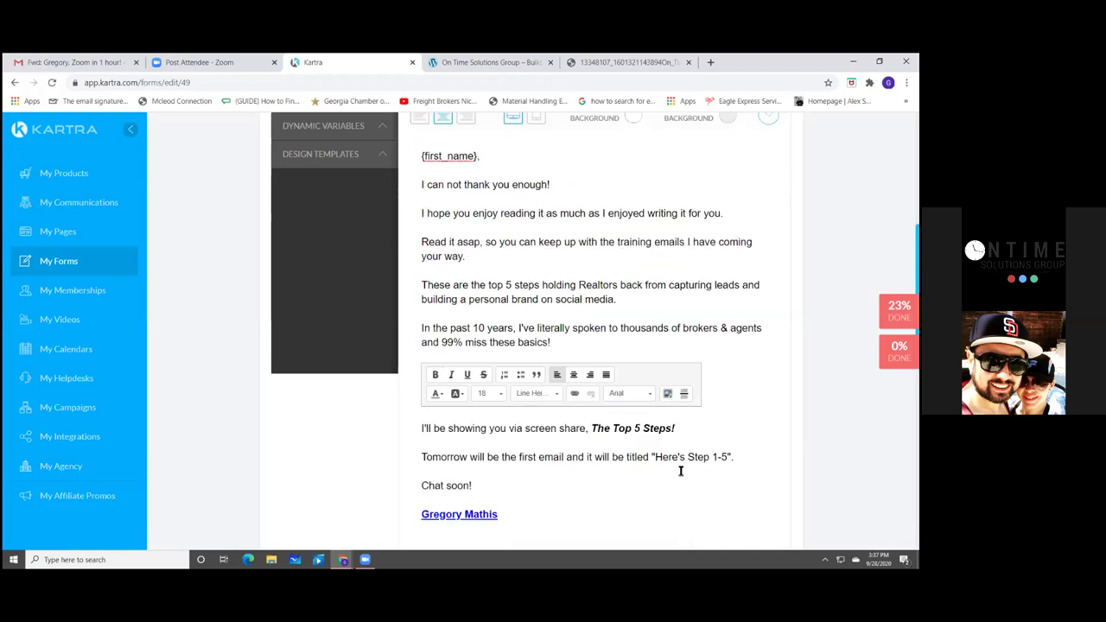
- Send a test copy of the welcome email
scroll(743, 294, "down", 4)
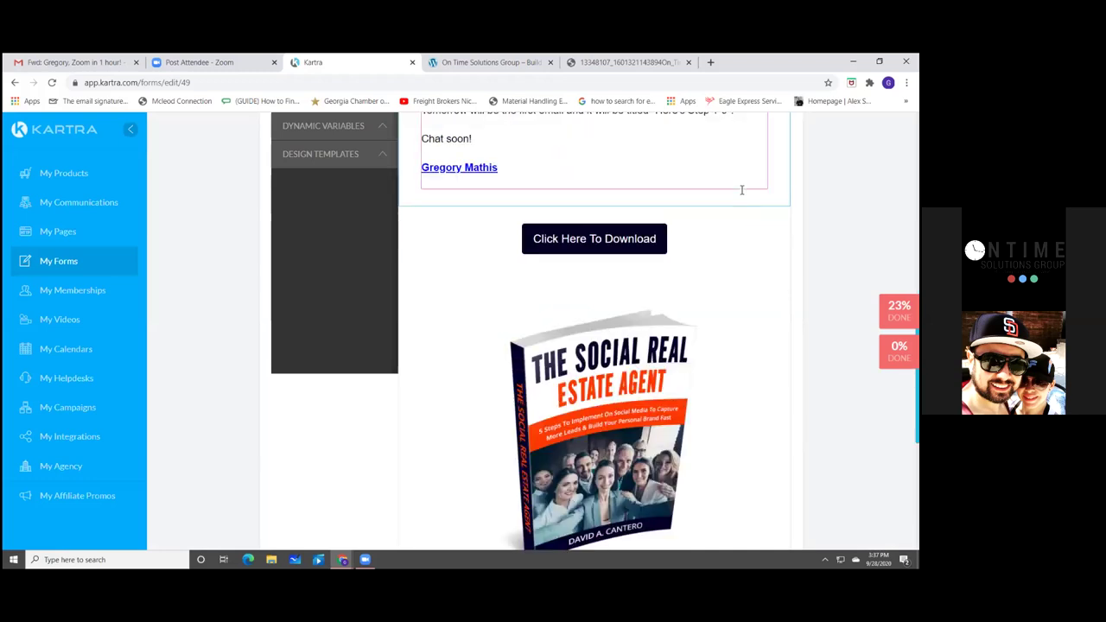
scroll(594, 331, "down", 1)
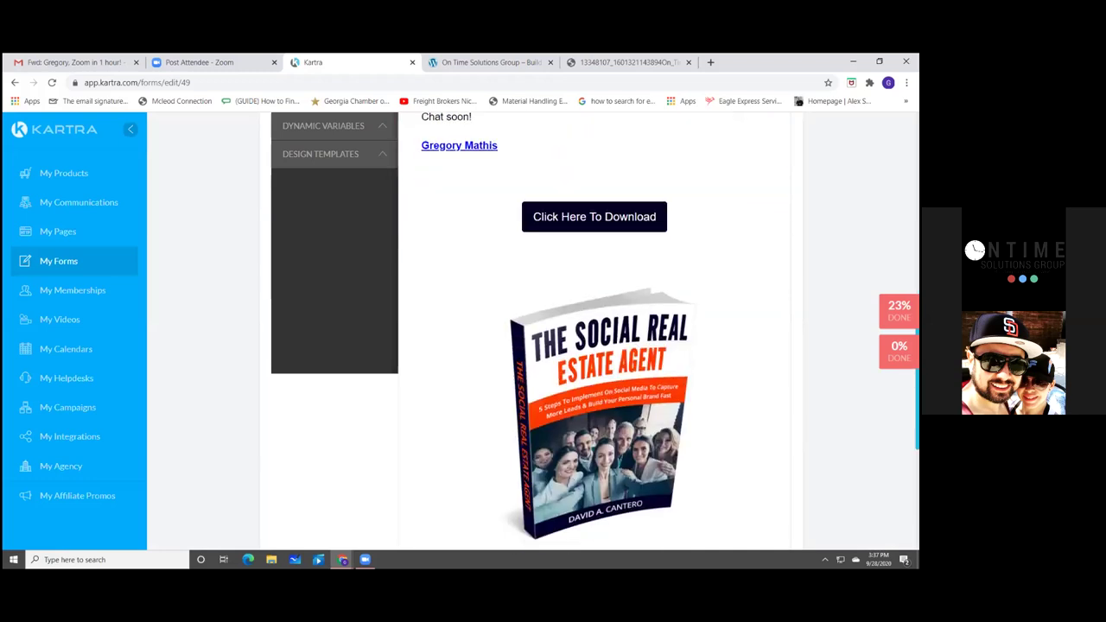
scroll(594, 331, "down", 4)
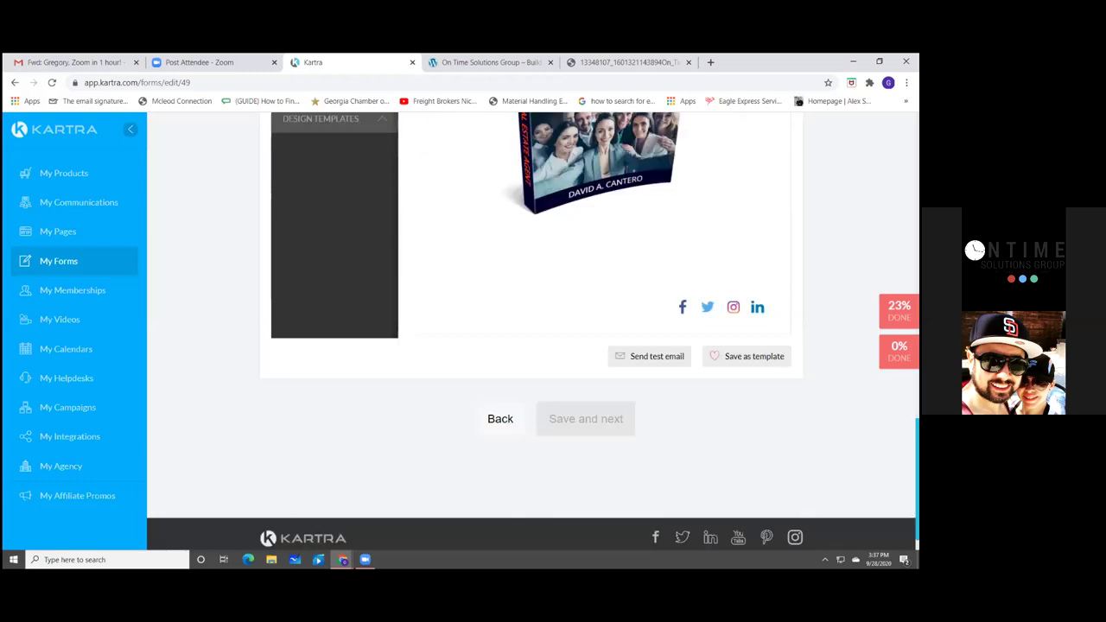
left_click(662, 361)
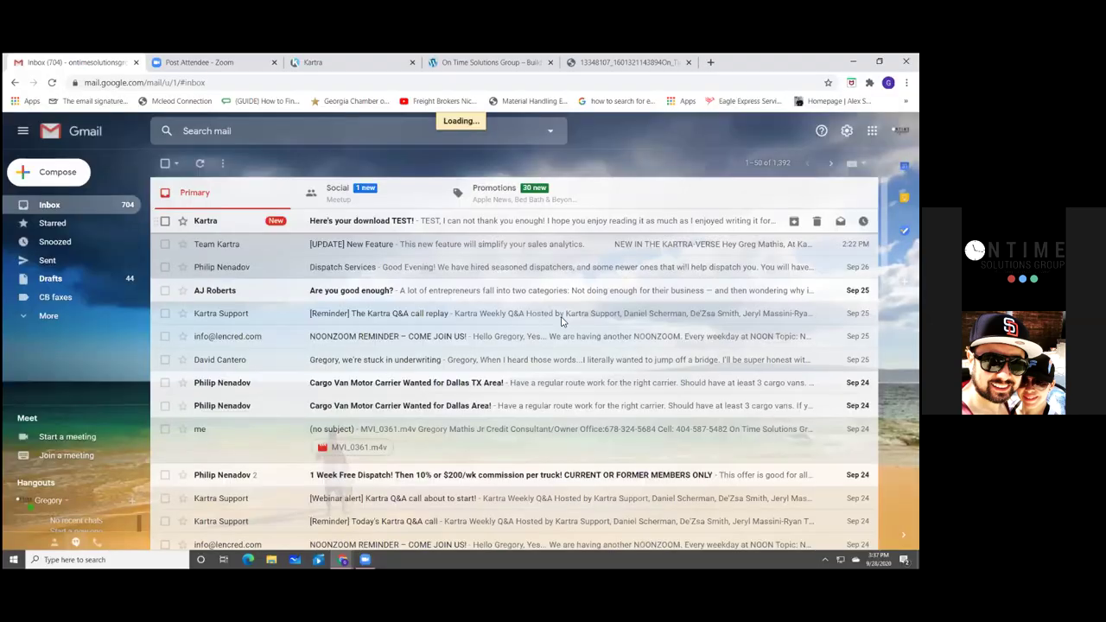
- In the Gmail test email, check the signature link opens the credit-building guide
scroll(571, 324, "down", 1)
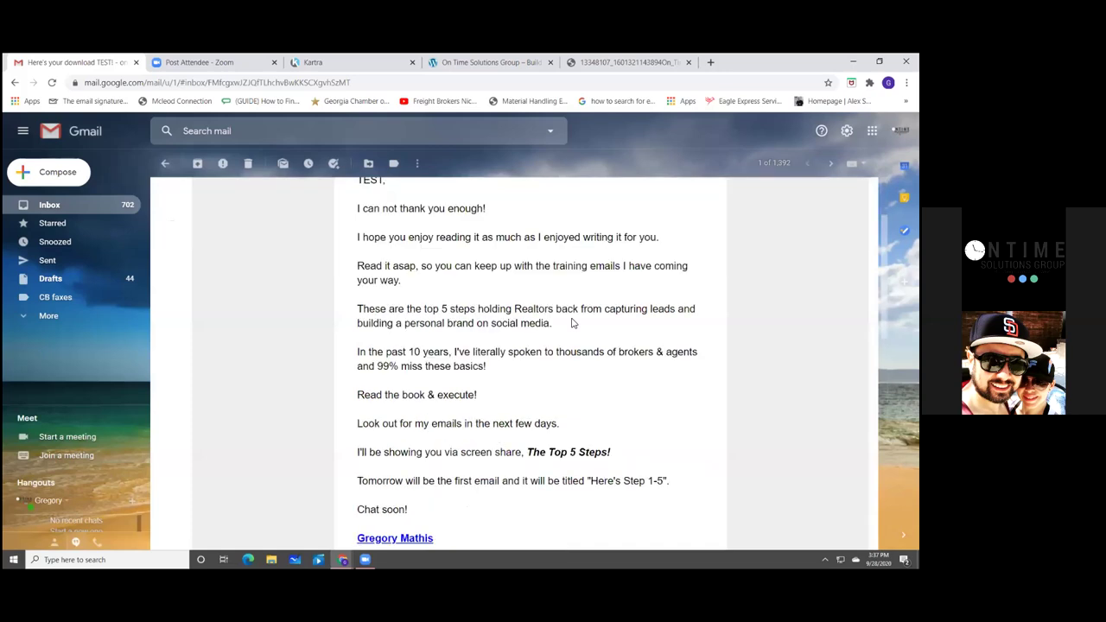
scroll(471, 393, "down", 1)
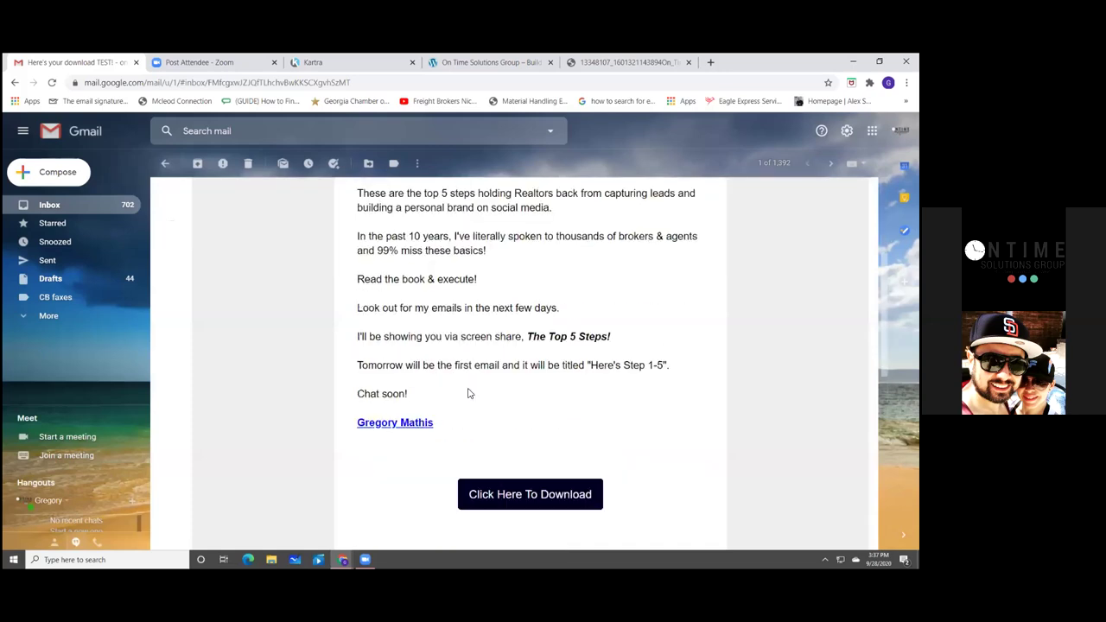
left_click(419, 423)
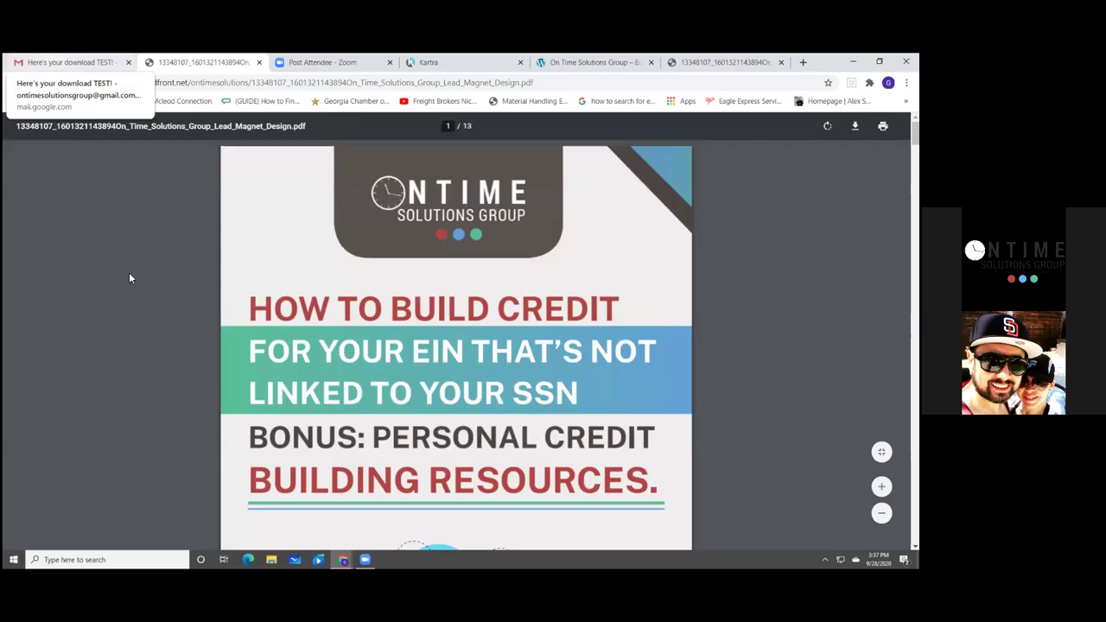
scroll(129, 277, "down", 1)
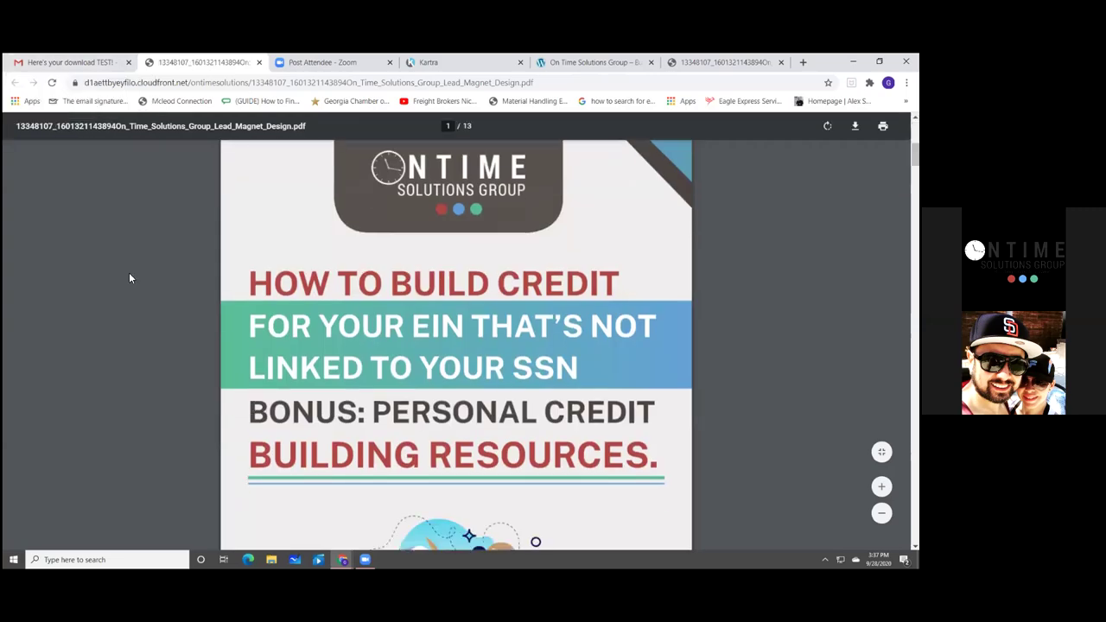
scroll(130, 277, "down", 10)
left_click(49, 58)
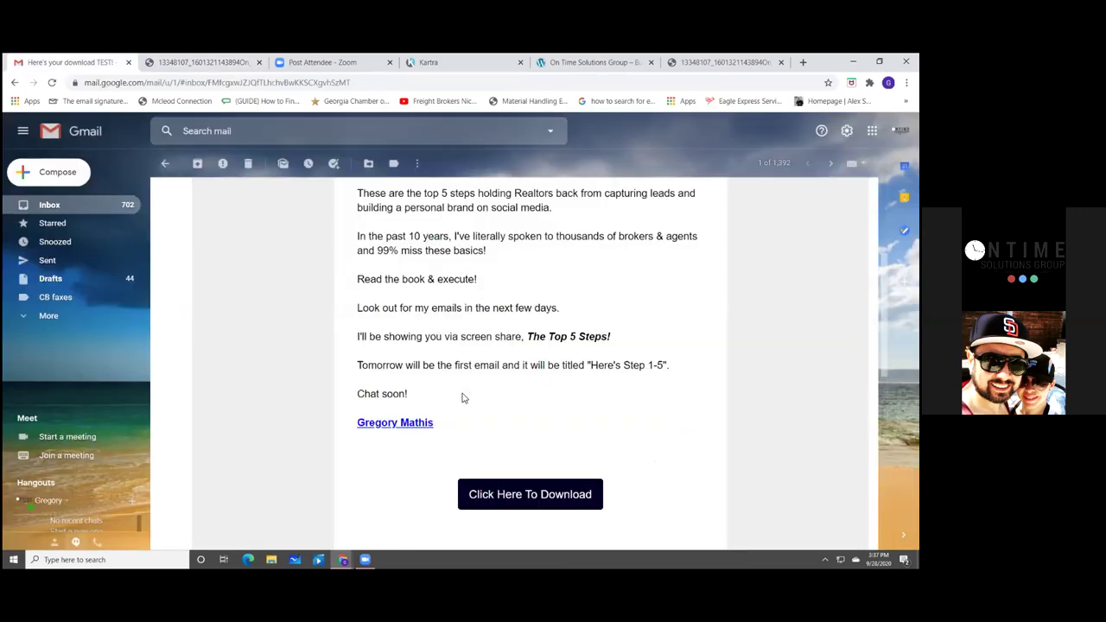
- Check the download button opens The Social Real Estate Agent ebook and preview the book cover
left_click(546, 494)
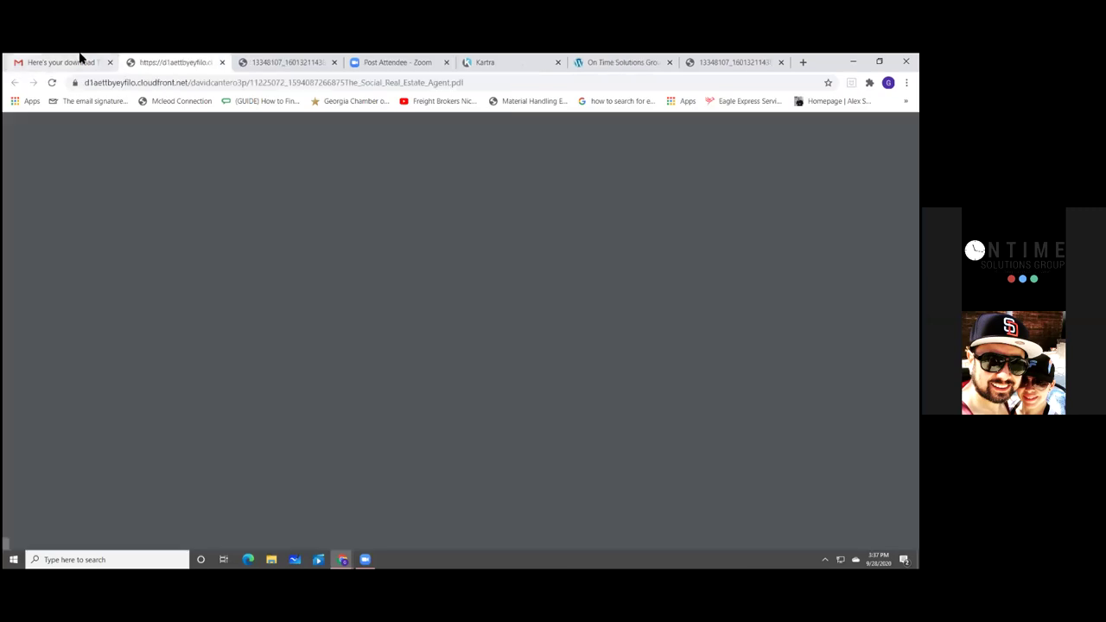
left_click(80, 58)
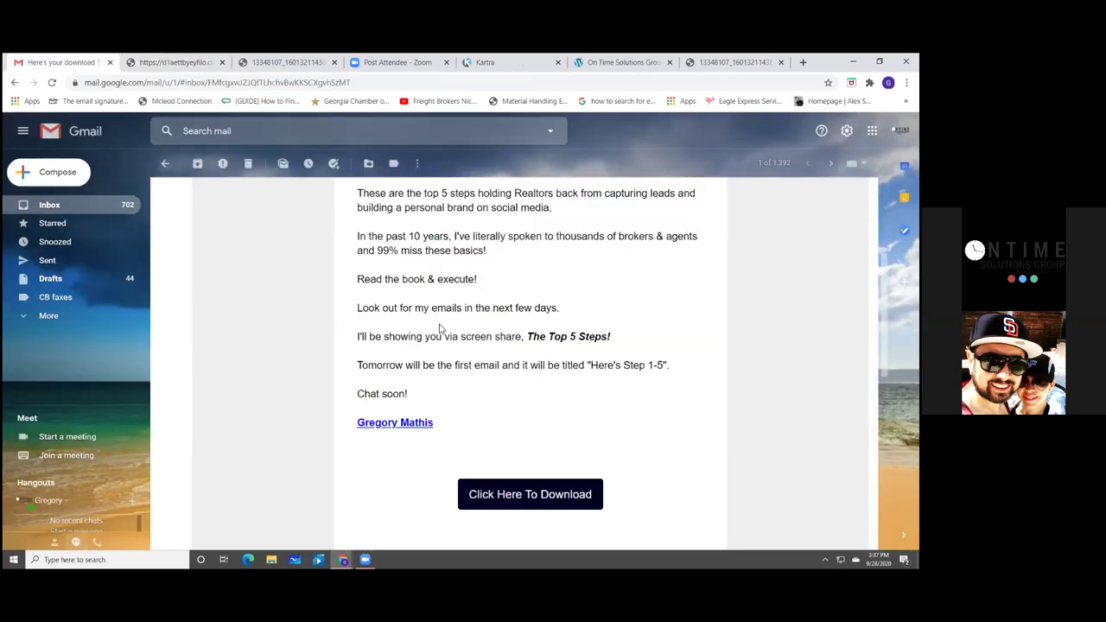
scroll(525, 259, "down", 5)
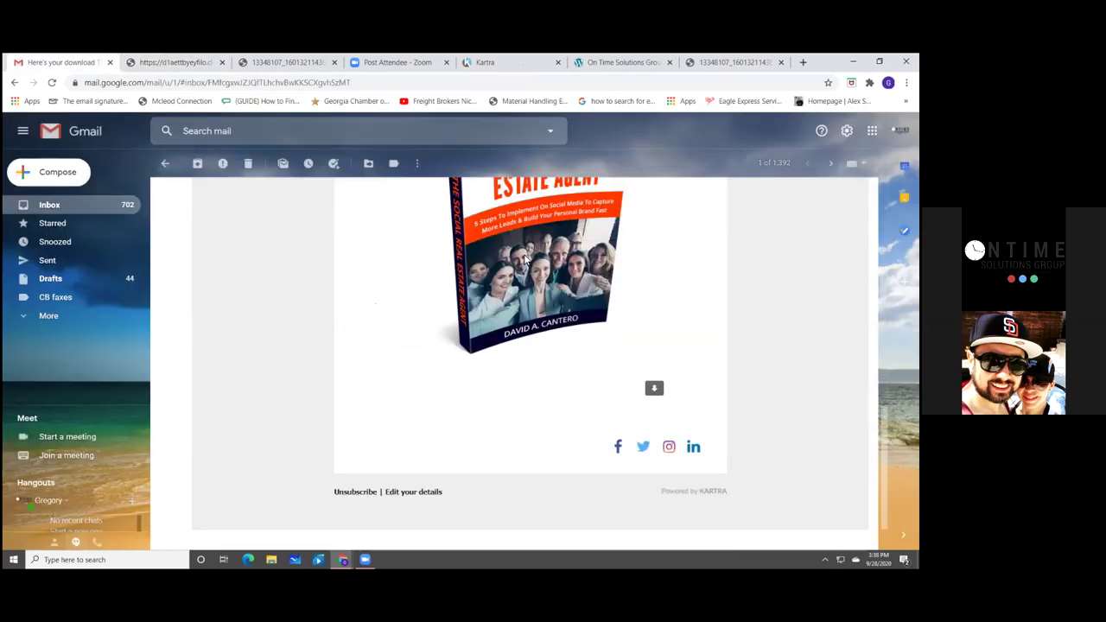
left_click(525, 259)
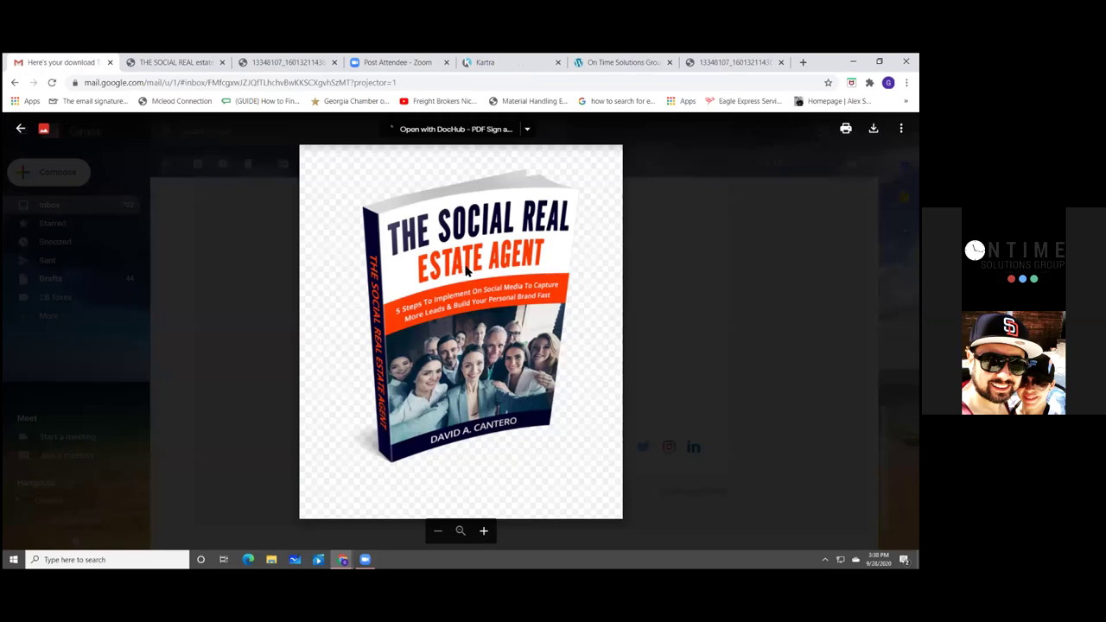
left_click(20, 131)
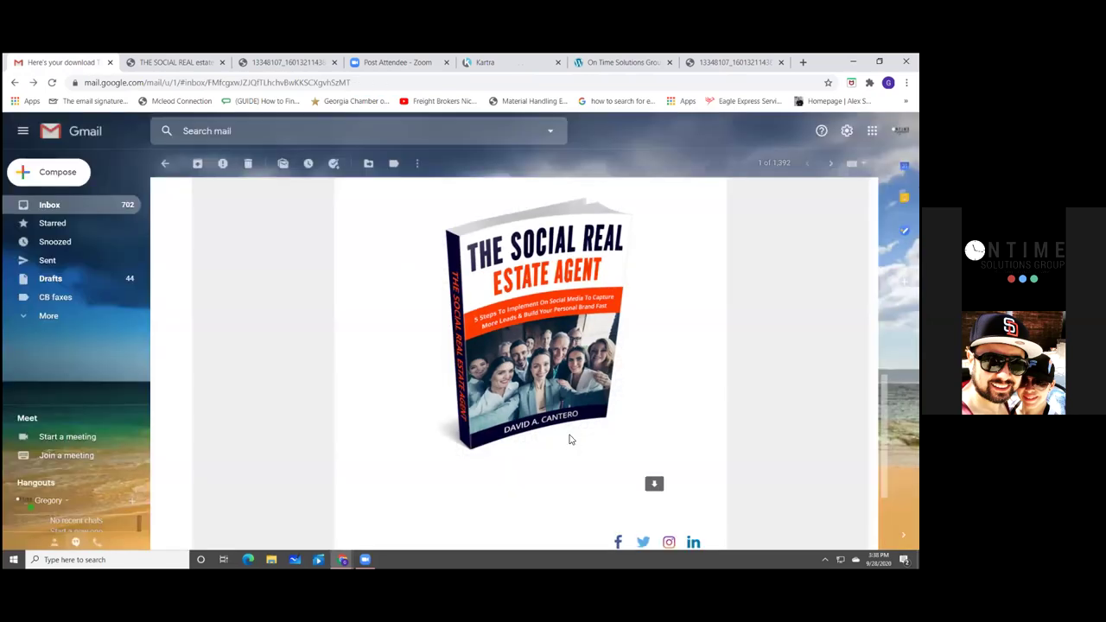
- Return from the test email to the Kartra form editor tab
scroll(649, 388, "down", 3)
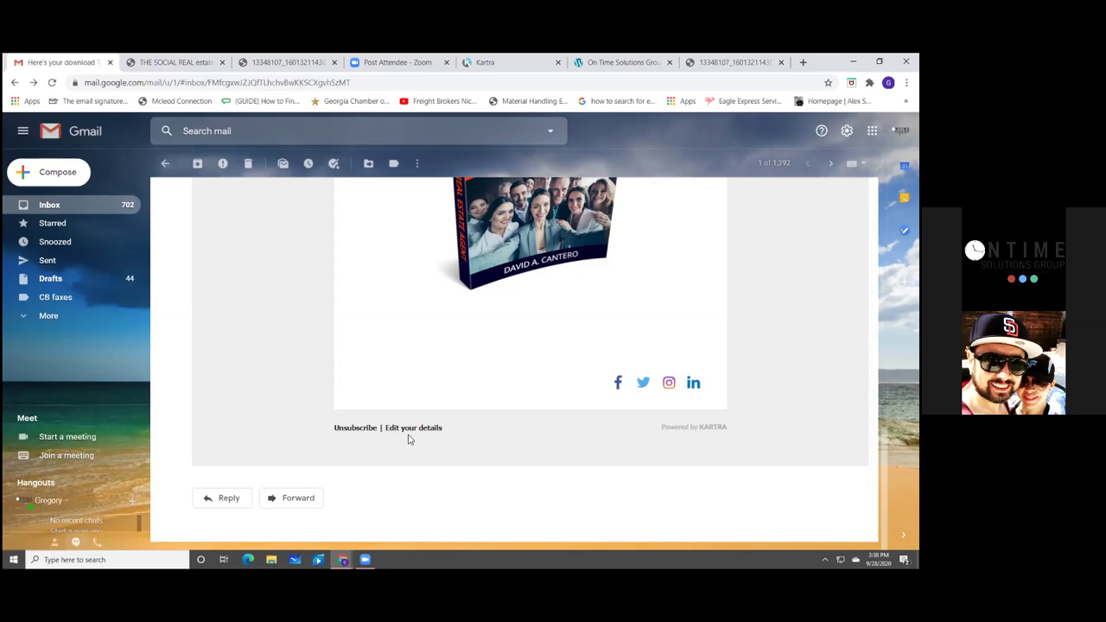
scroll(445, 433, "up", 5)
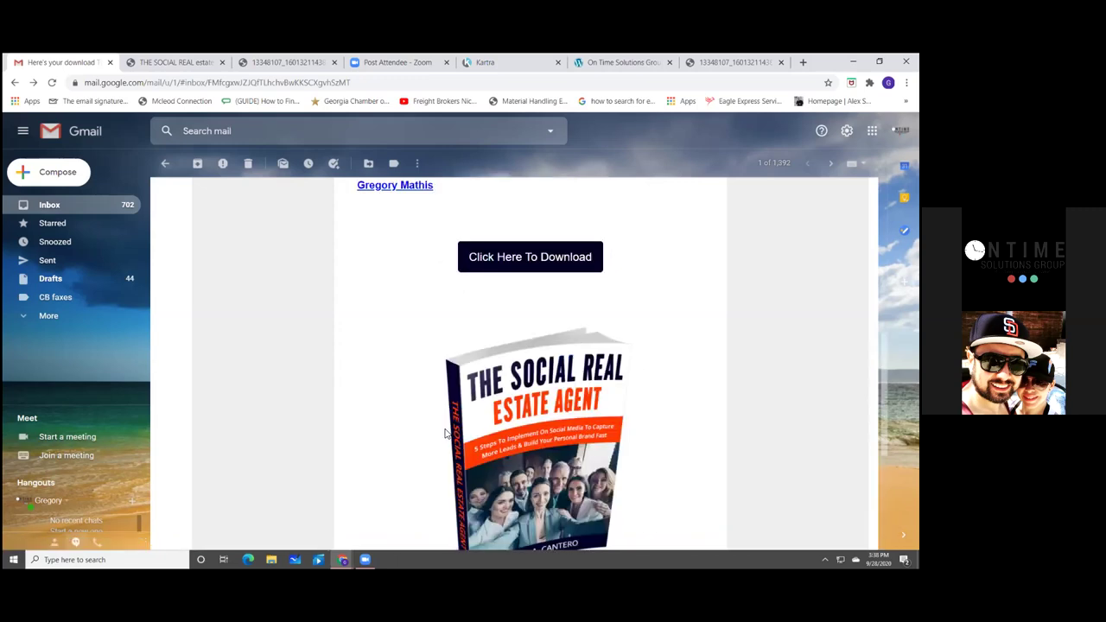
scroll(445, 432, "up", 8)
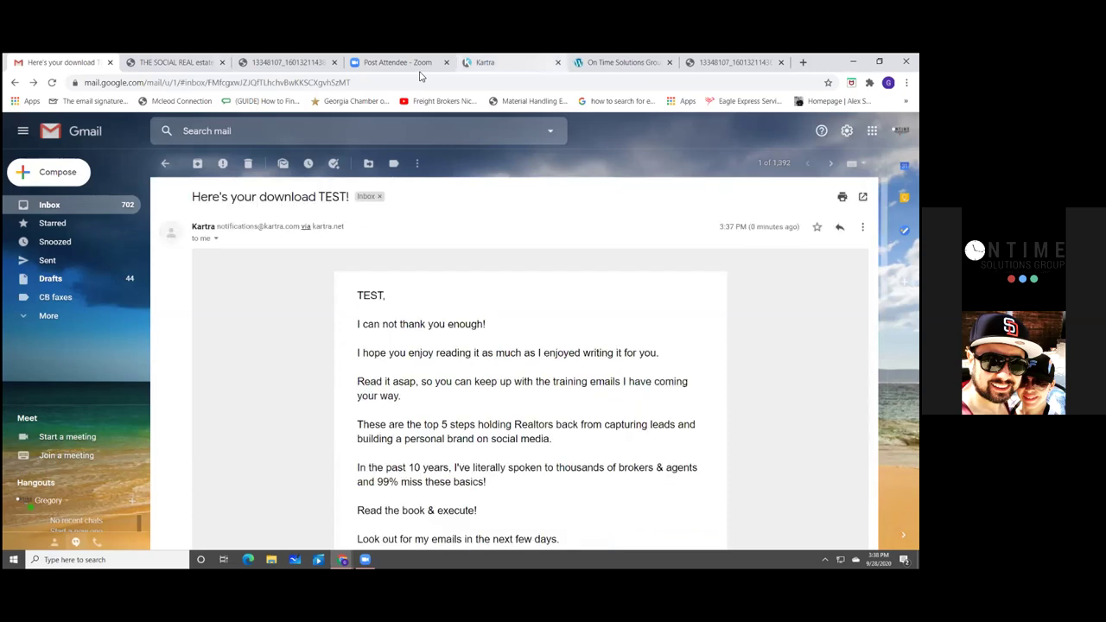
left_click(484, 62)
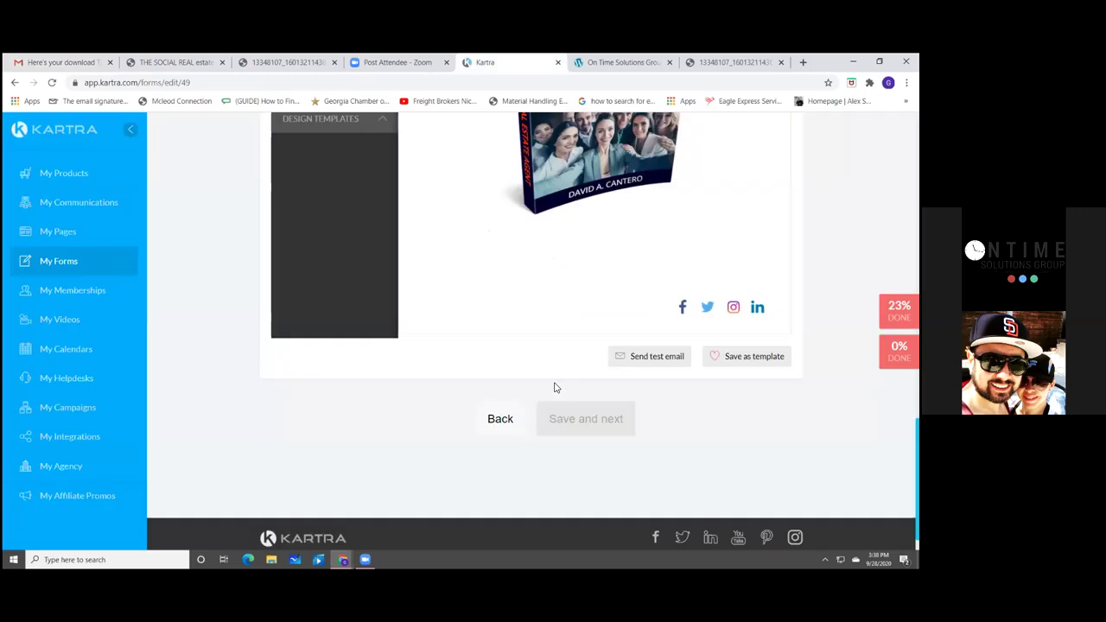
- Expand Design Templates beside the welcome email body and show the Headlines block thumbnails
scroll(556, 388, "up", 5)
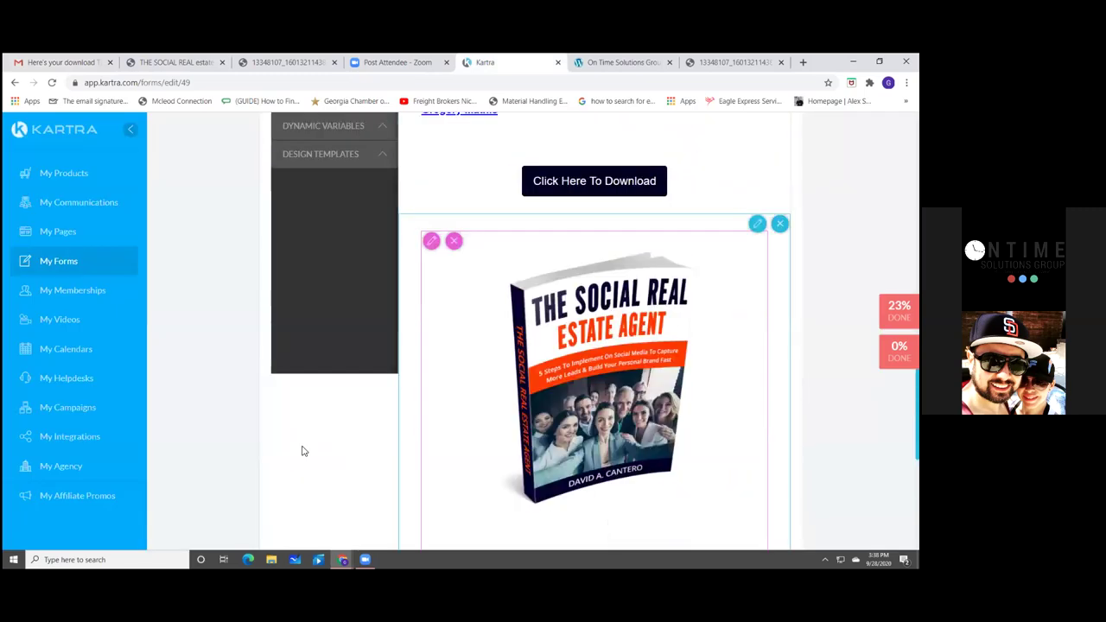
scroll(302, 450, "up", 3)
scroll(199, 436, "up", 3)
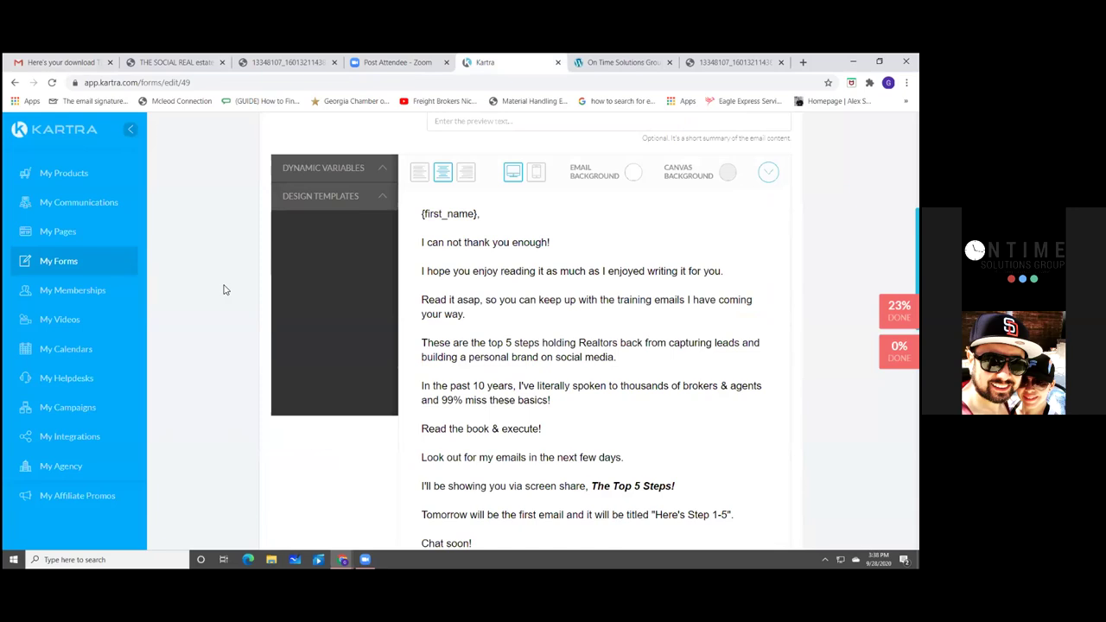
left_click(432, 213)
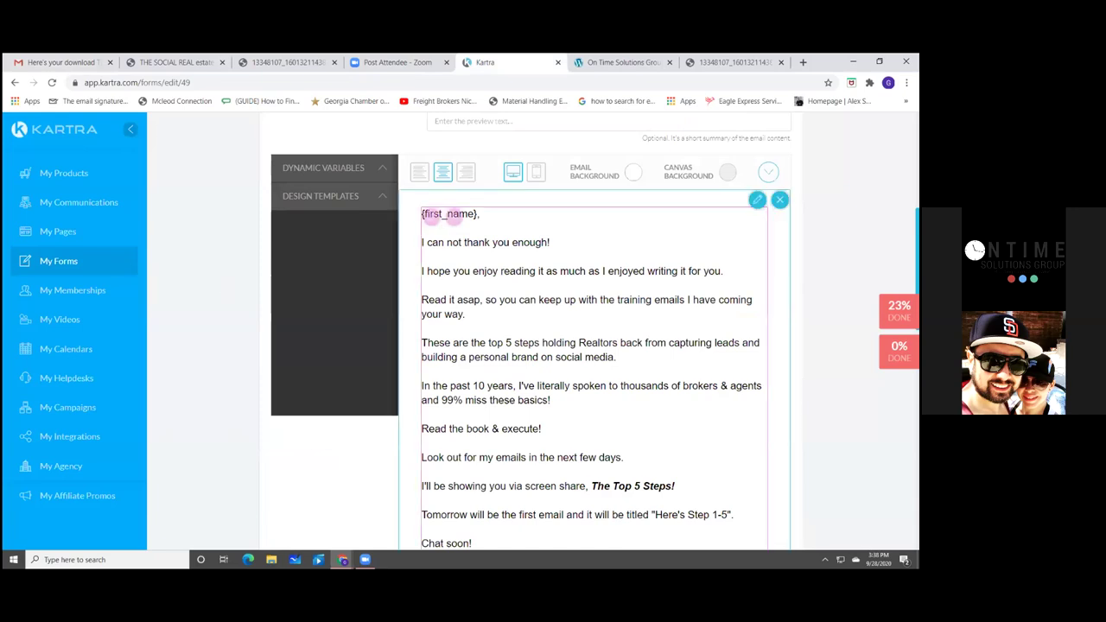
scroll(432, 213, "up", 2)
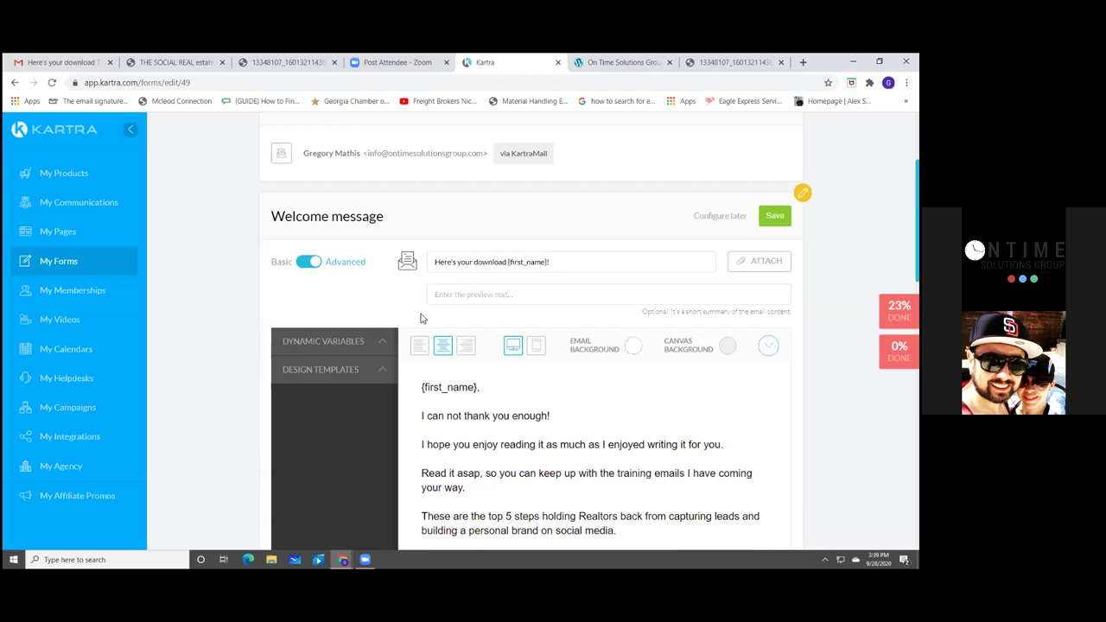
left_click(351, 380)
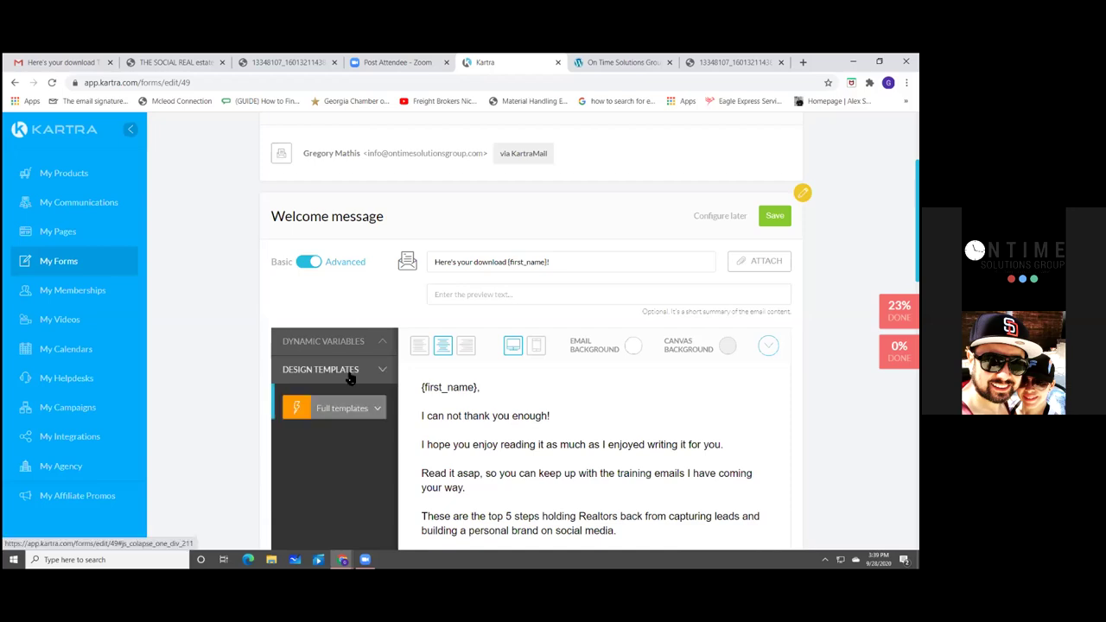
scroll(351, 380, "down", 2)
left_click(350, 381)
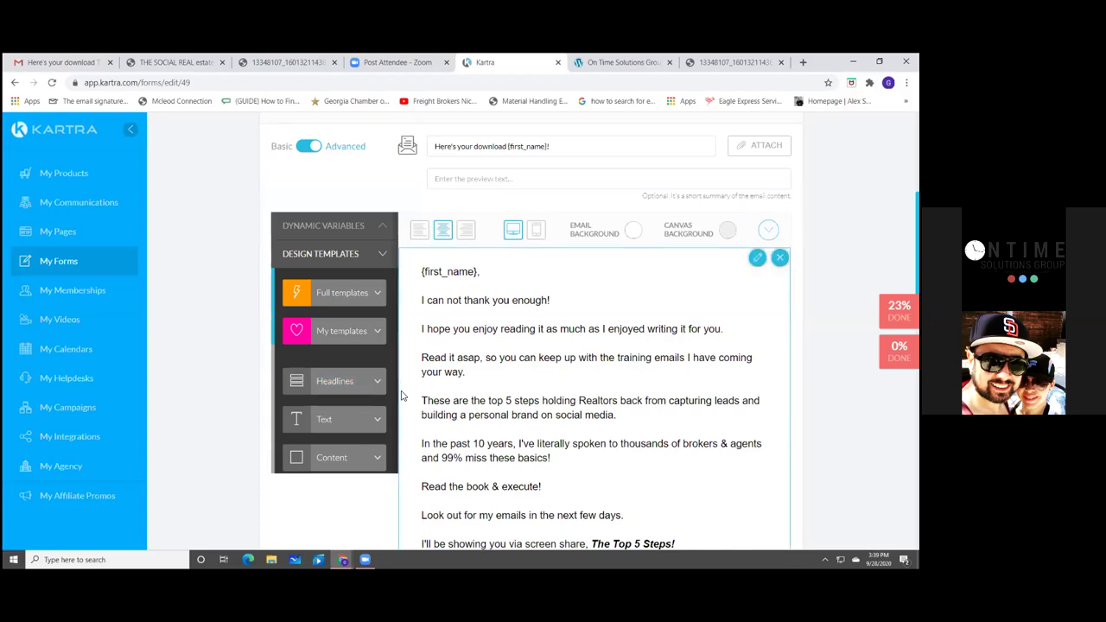
left_click(366, 378)
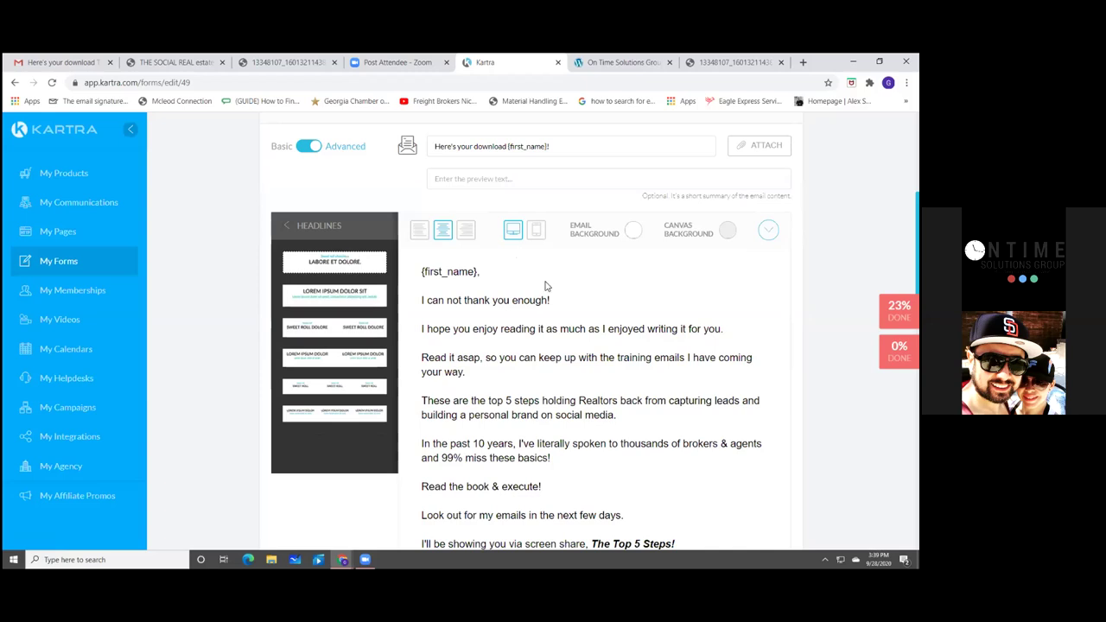
- Place a 'LABORE ET DOLORE.' headline at the top and a two-column lorem ipsum text block below it
left_click_drag(591, 279, 591, 277)
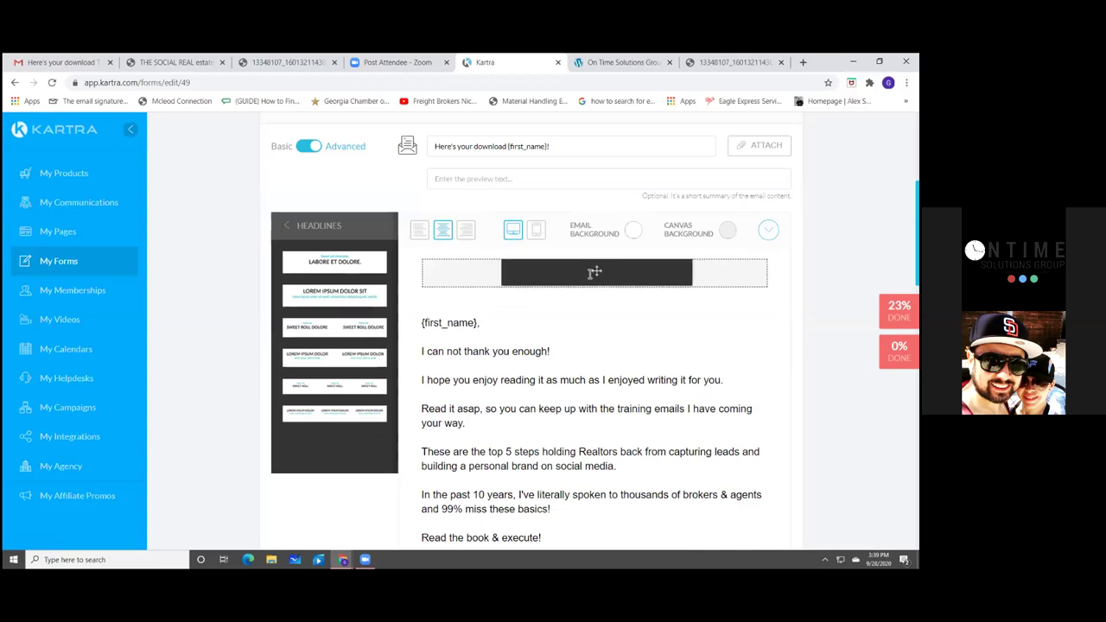
left_click_drag(594, 272, 590, 273)
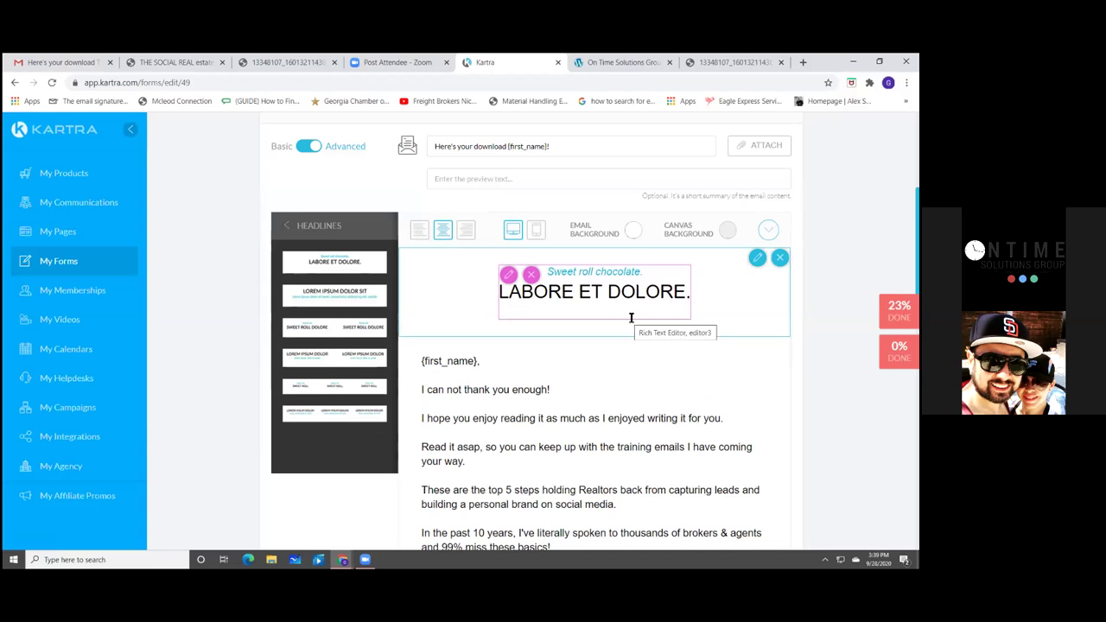
left_click(309, 228)
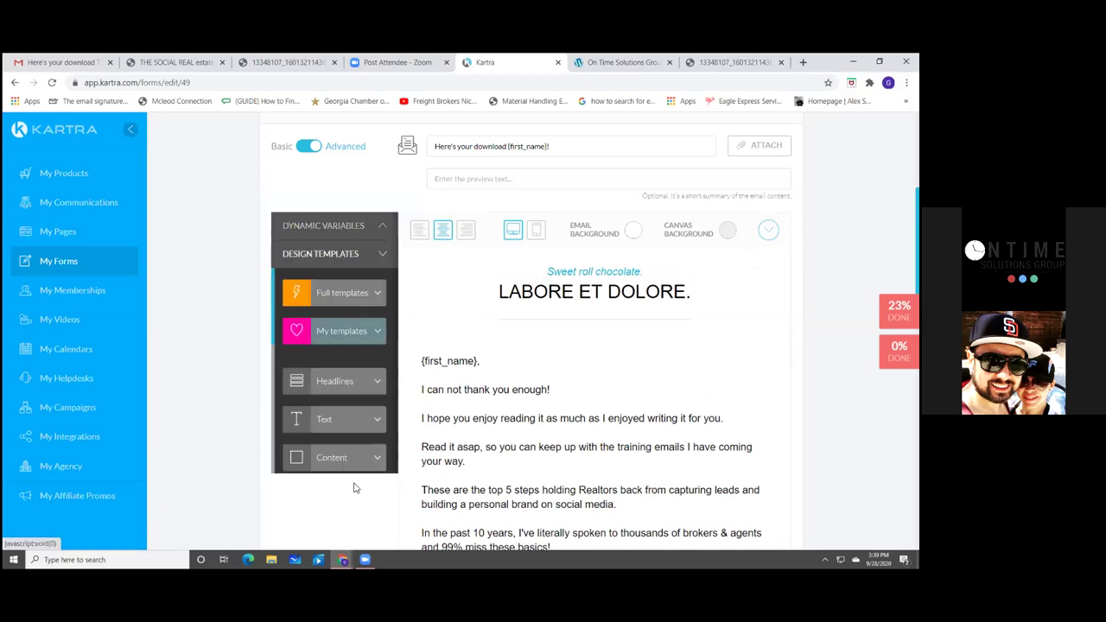
left_click(353, 418)
left_click_drag(335, 314, 594, 416)
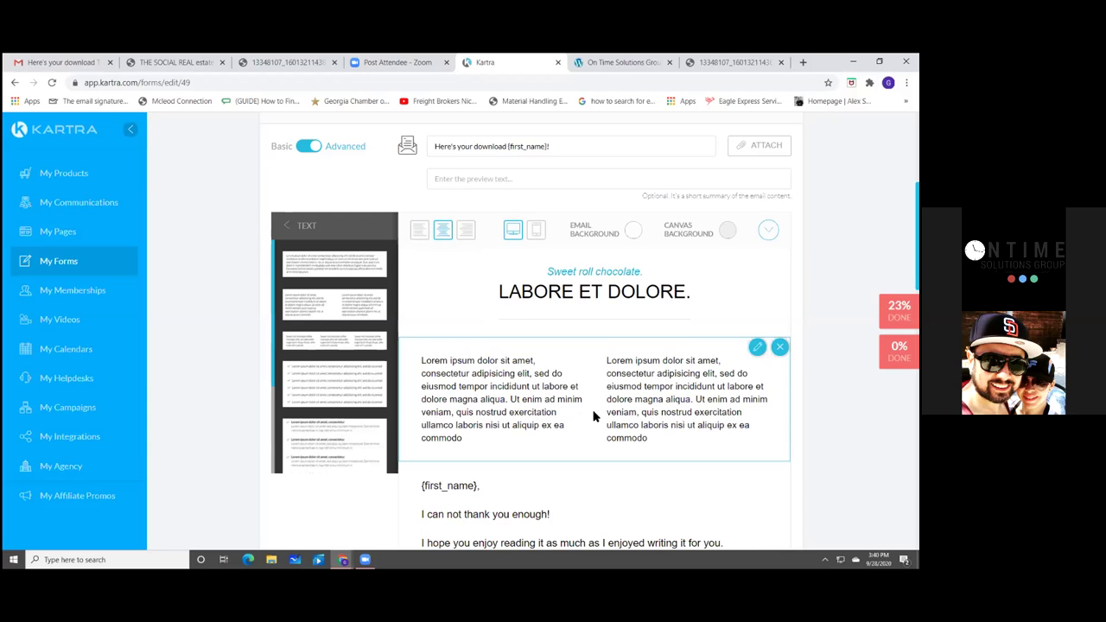
left_click(302, 224)
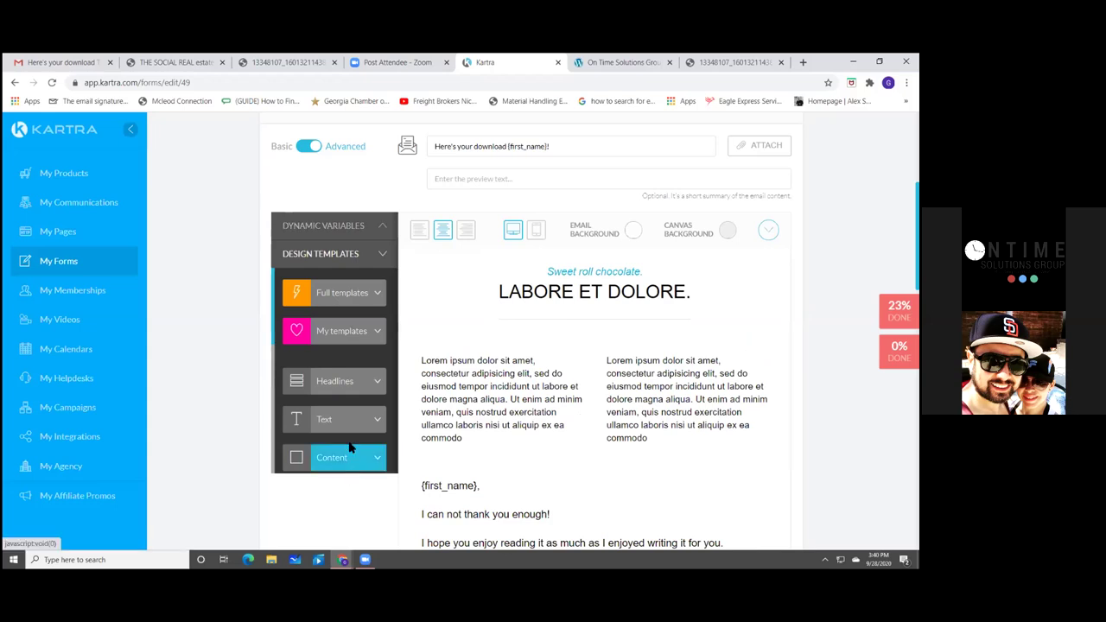
scroll(336, 331, "down", 3)
scroll(336, 368, "up", 3)
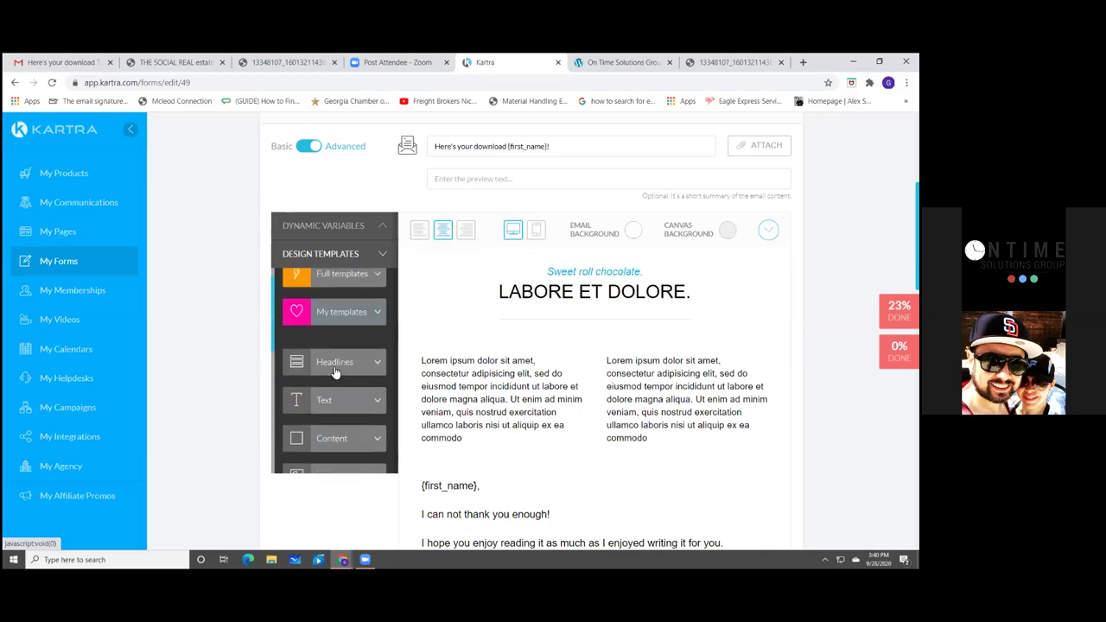
scroll(336, 368, "down", 3)
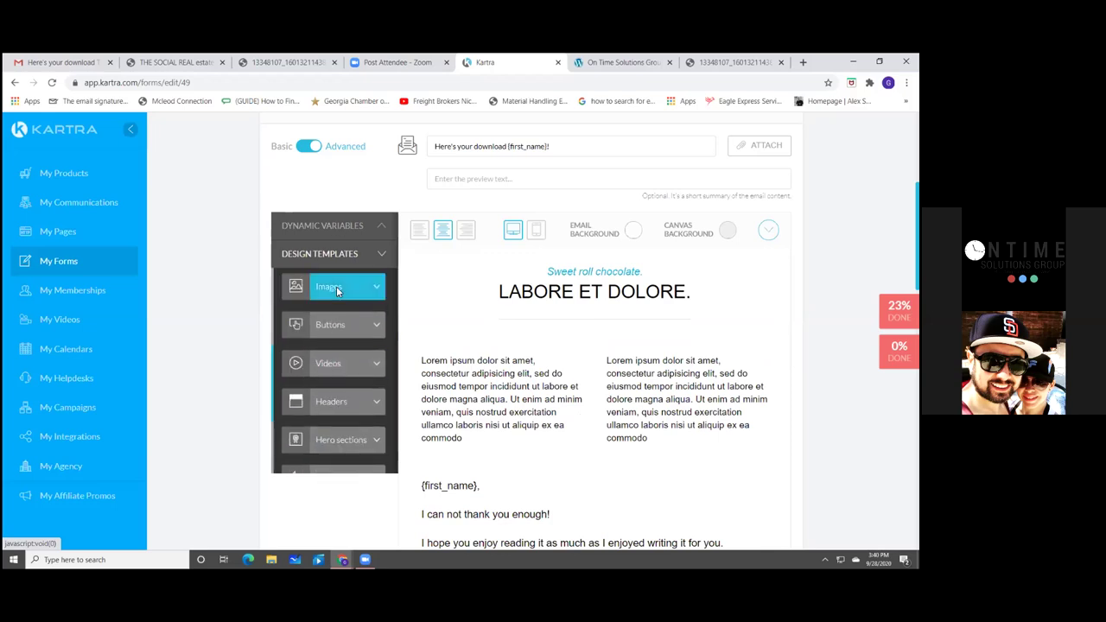
left_click(336, 290)
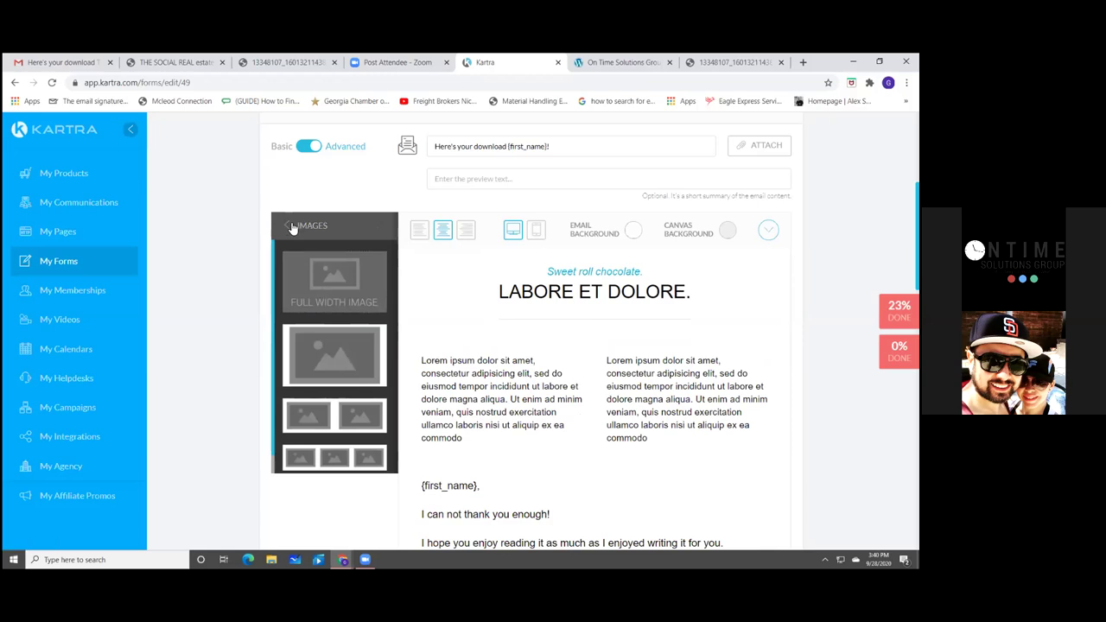
left_click(292, 228)
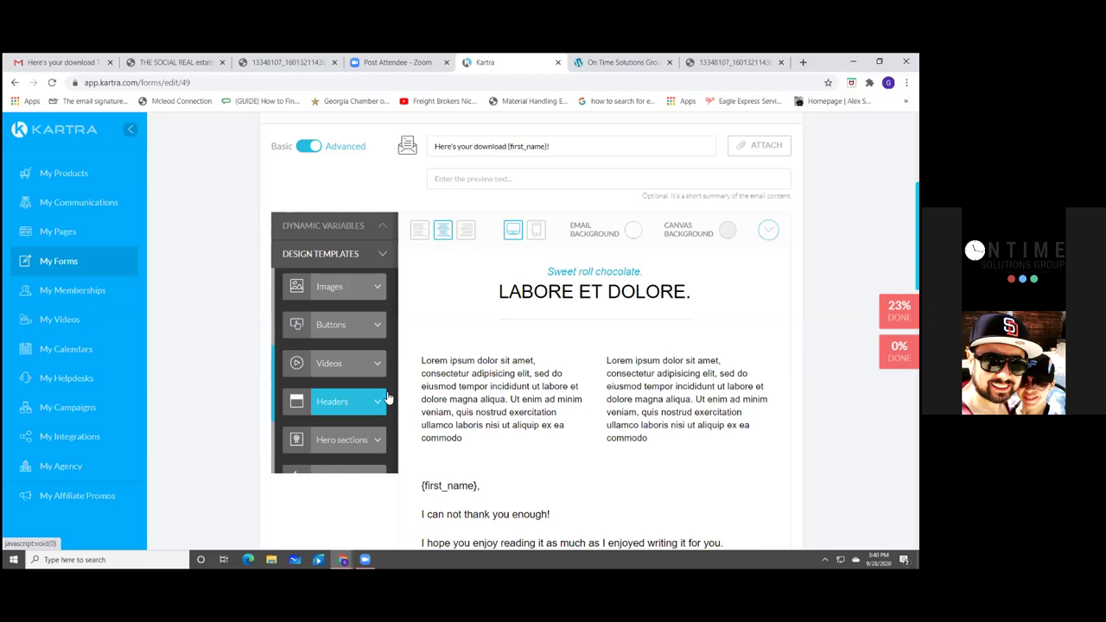
scroll(385, 396, "down", 2)
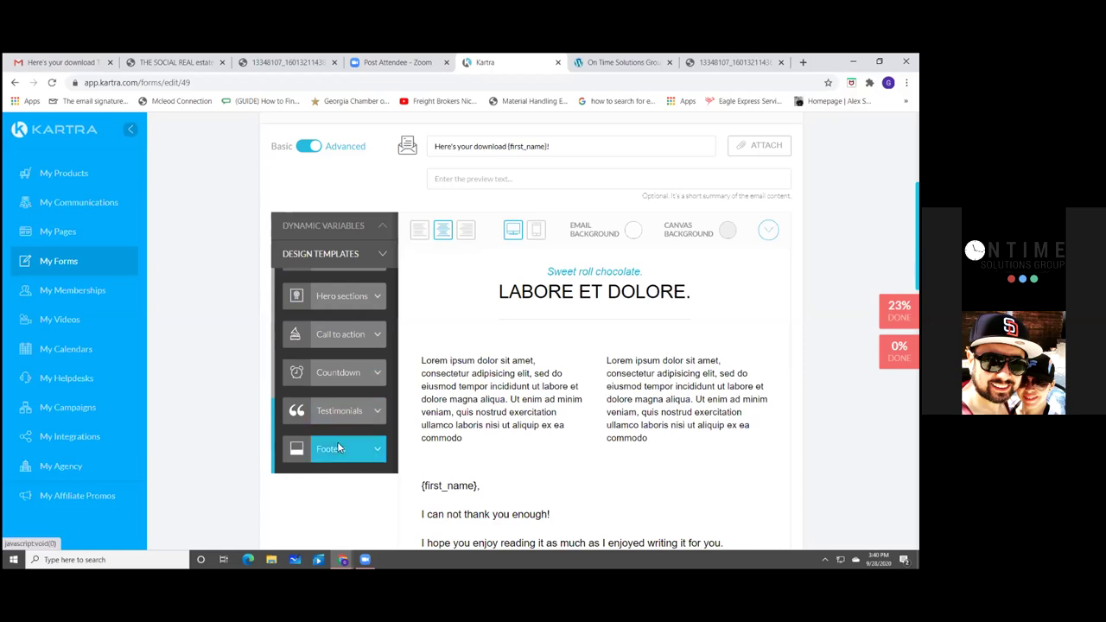
scroll(344, 362, "down", 1)
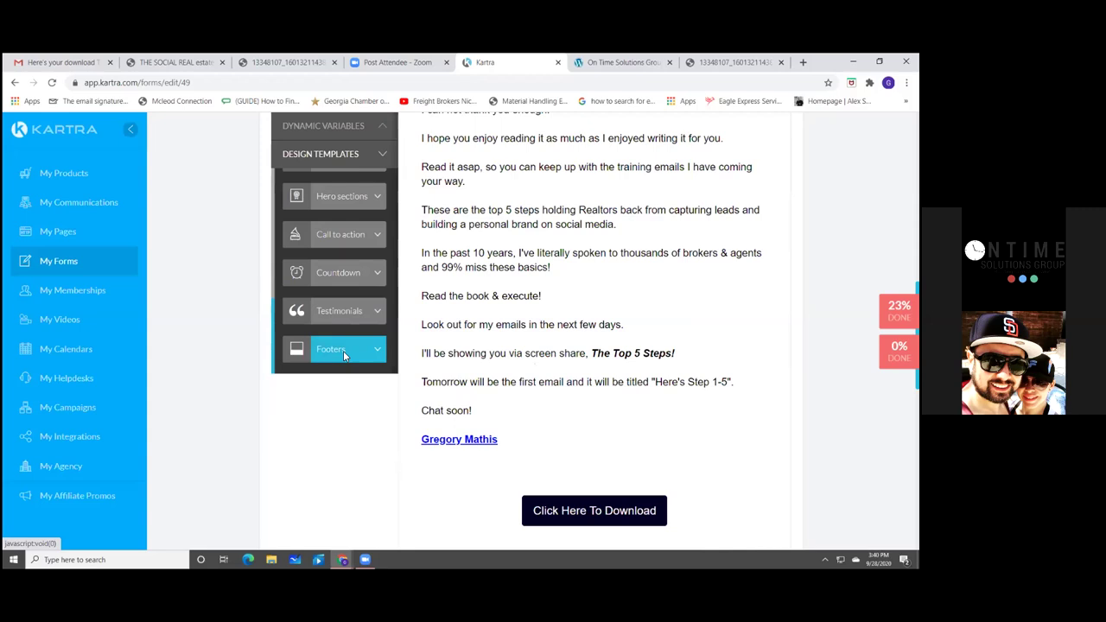
- Show the Footers templates and scroll through the whole welcome email to review it
left_click(343, 351)
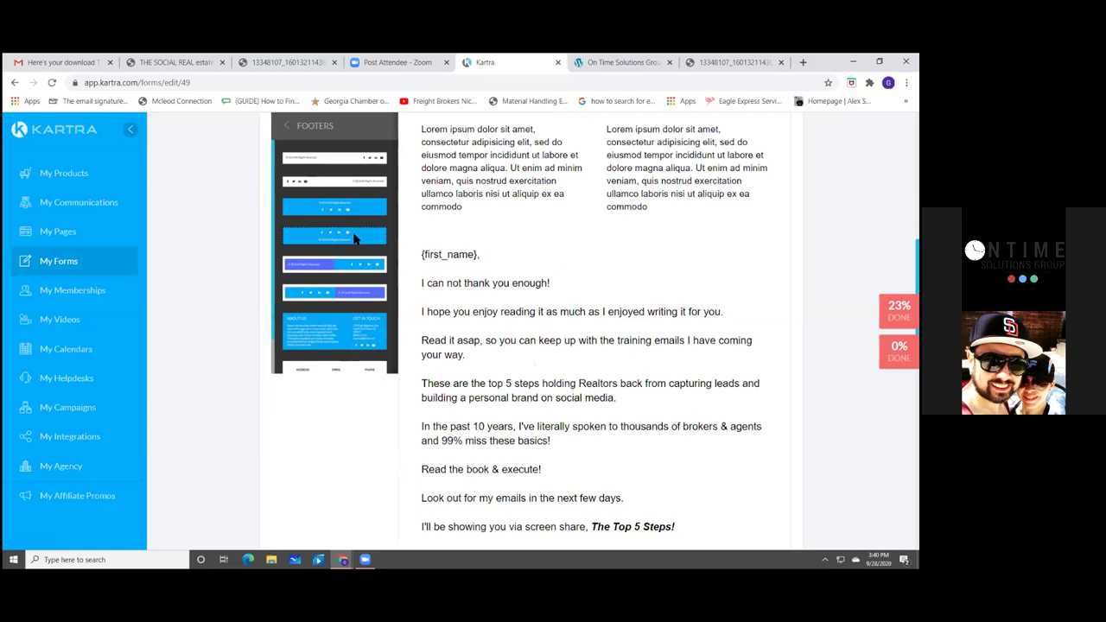
scroll(354, 239, "down", 1)
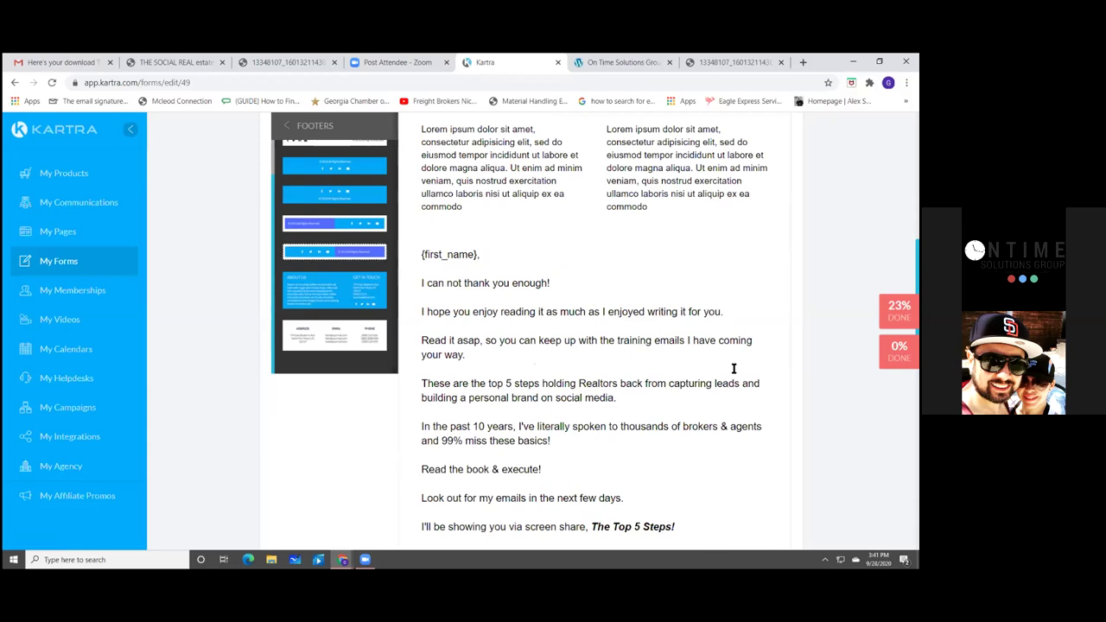
scroll(733, 369, "down", 3)
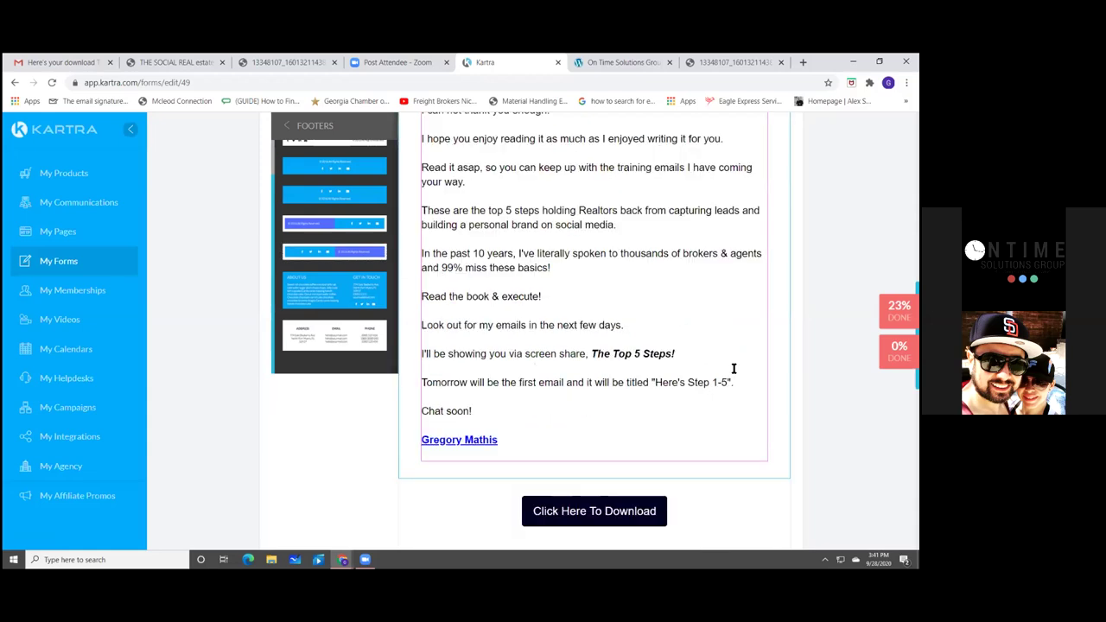
scroll(734, 369, "up", 3)
scroll(734, 369, "up", 3)
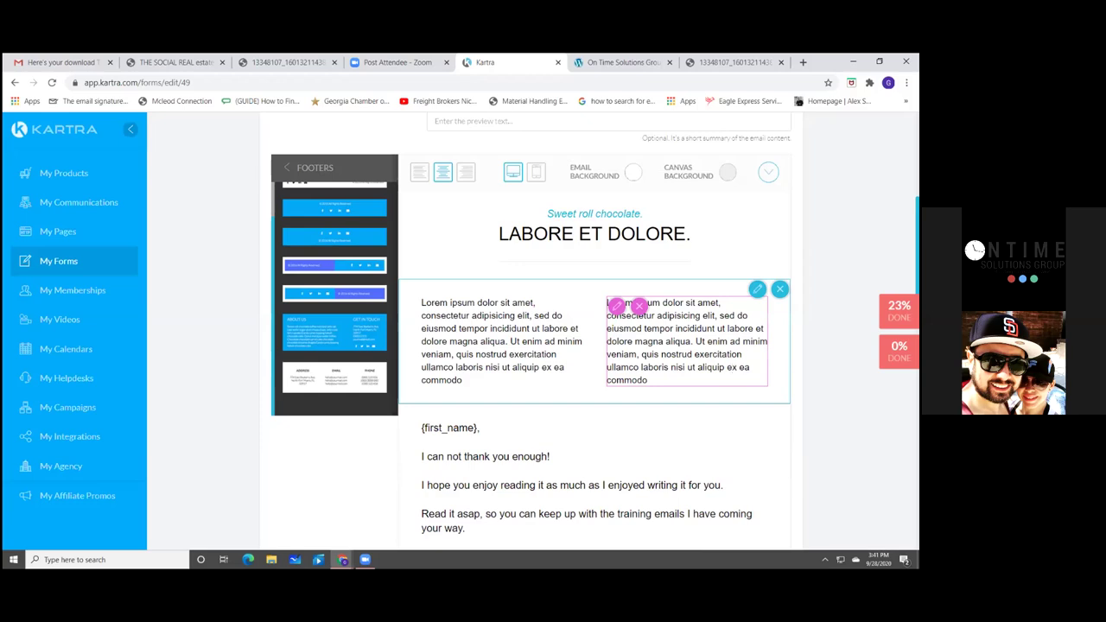
scroll(595, 346, "down", 3)
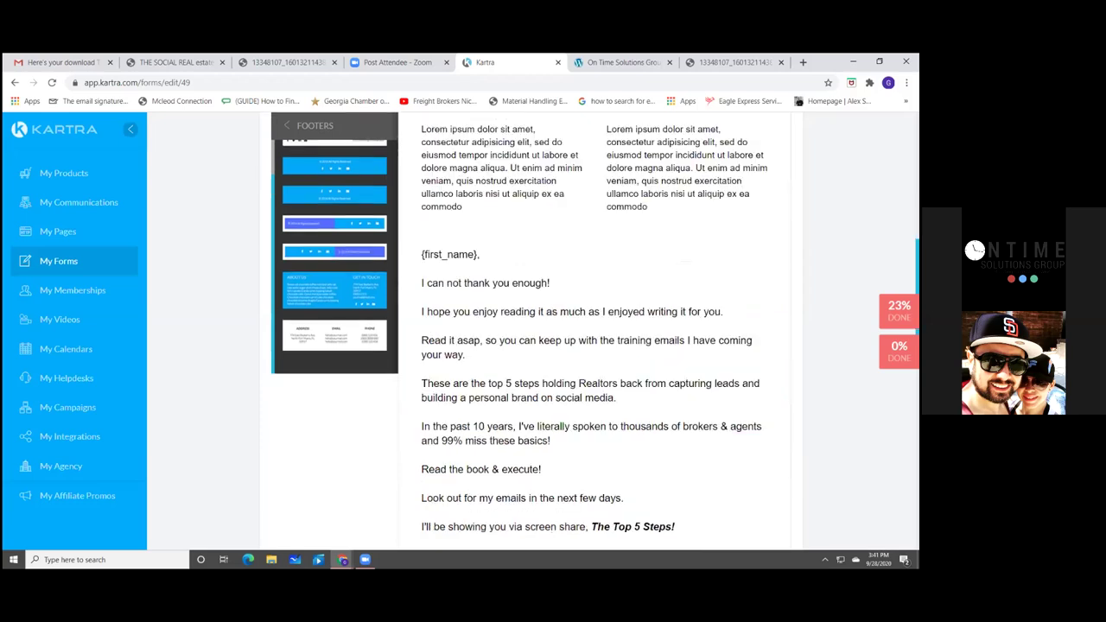
scroll(594, 346, "down", 2)
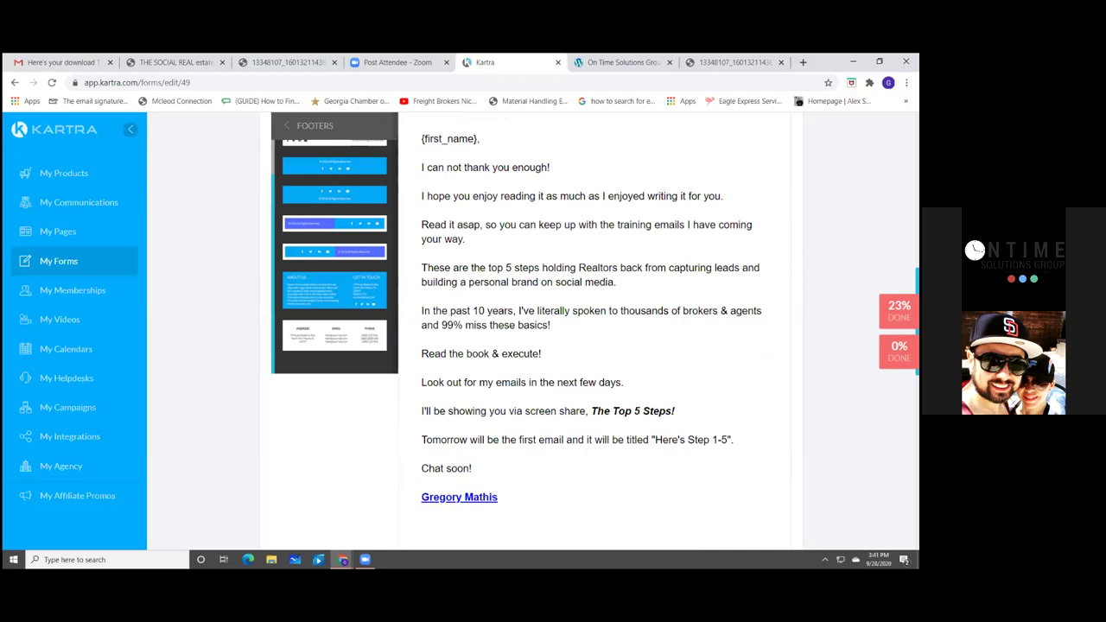
scroll(594, 345, "down", 4)
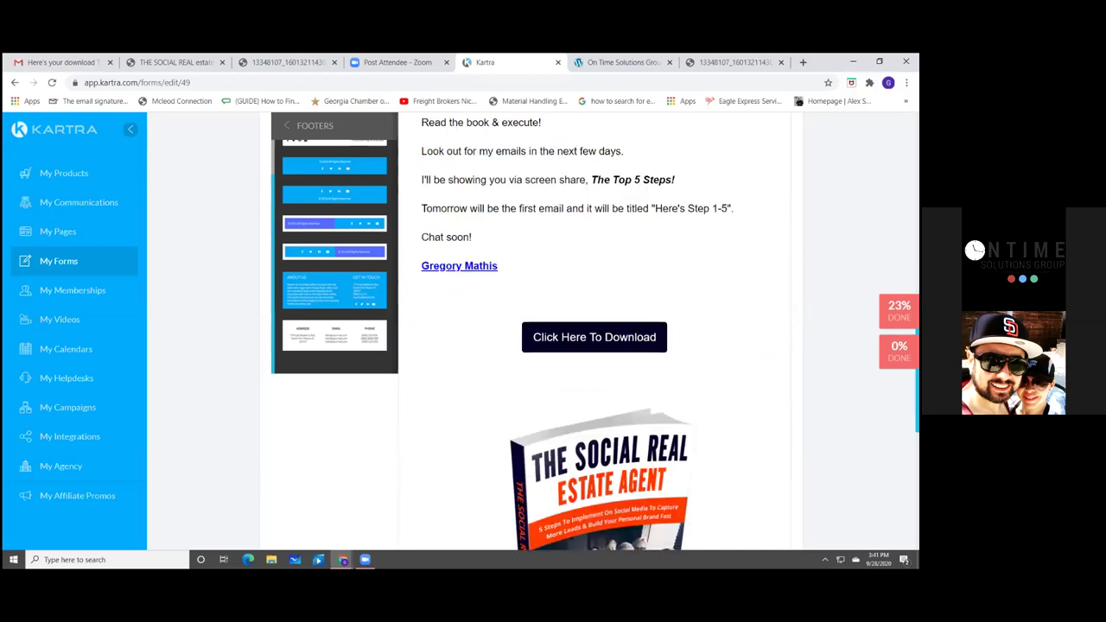
scroll(595, 346, "down", 6)
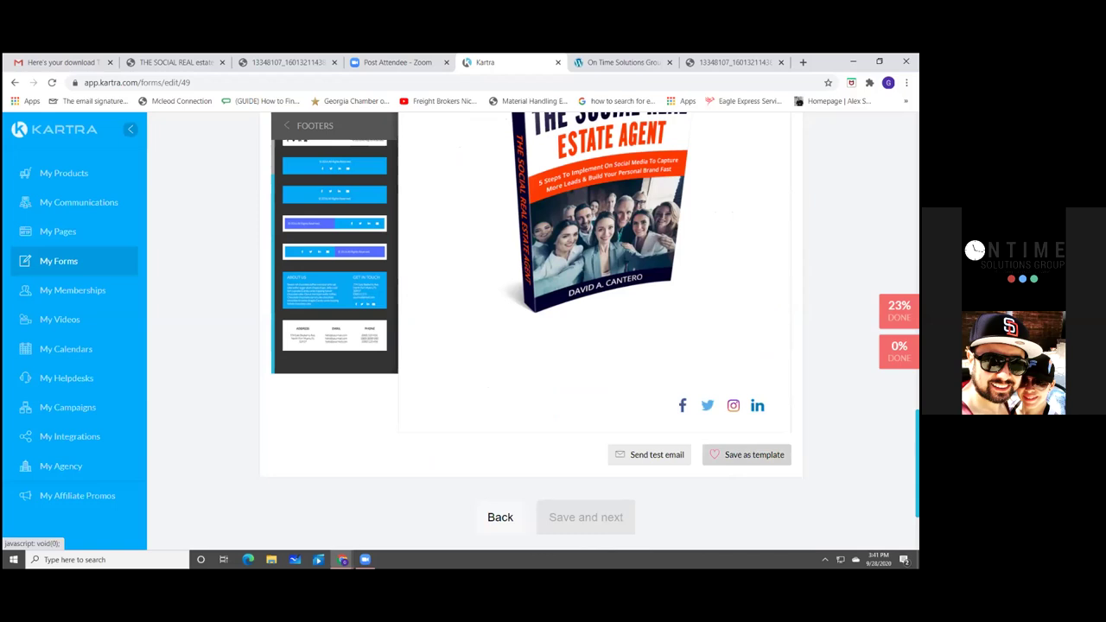
scroll(595, 345, "up", 5)
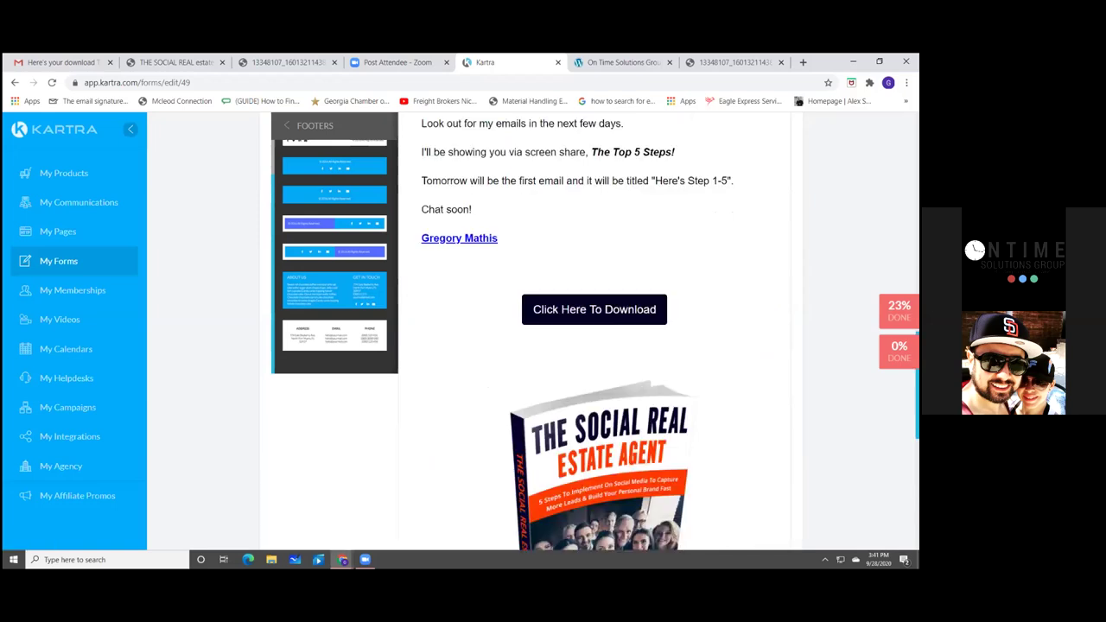
scroll(595, 345, "up", 5)
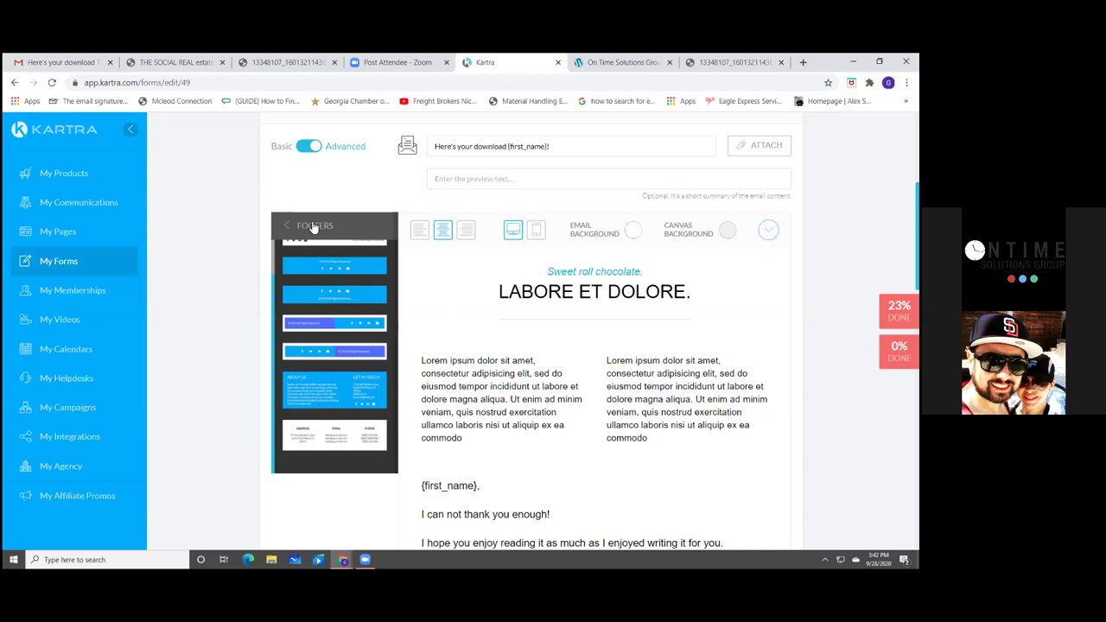
mouse_move(691, 393)
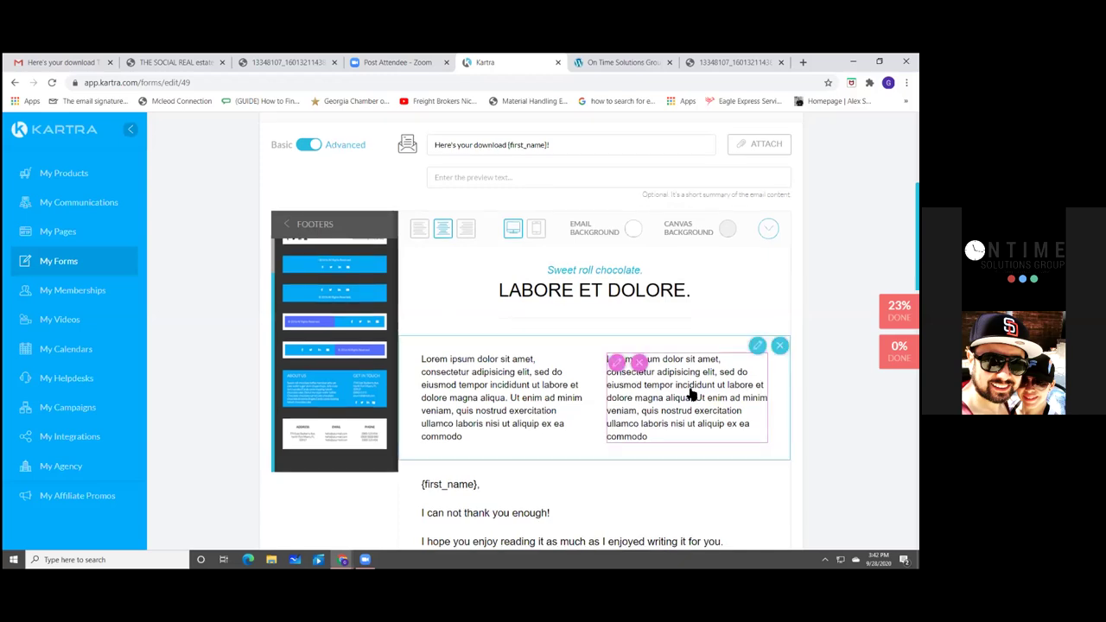
scroll(691, 393, "down", 10)
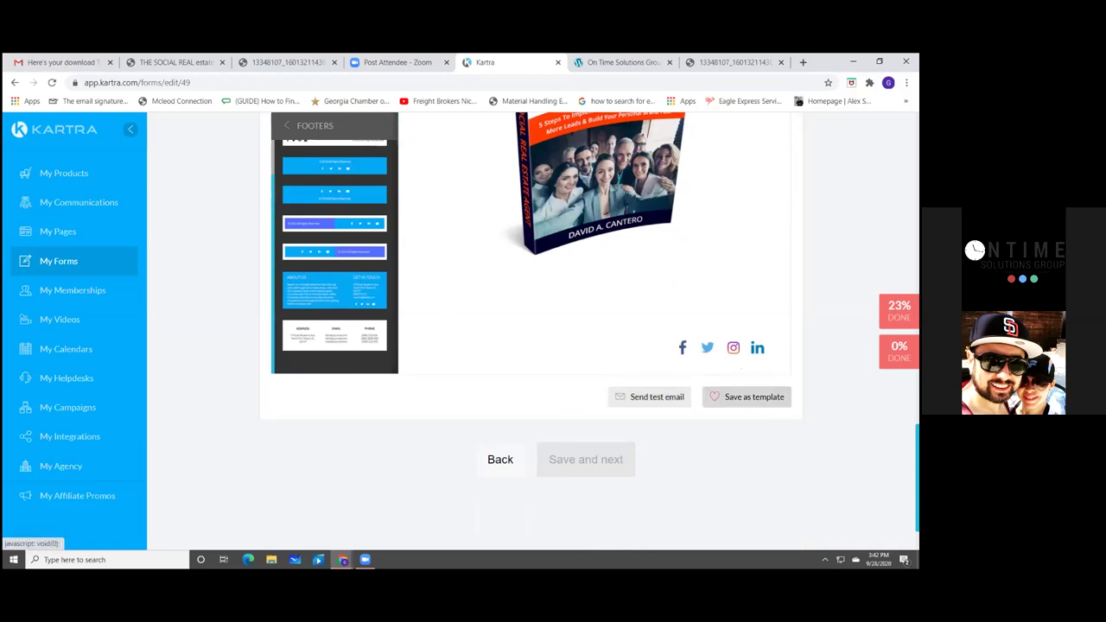
- Save the current welcome email design as a template
left_click(747, 396)
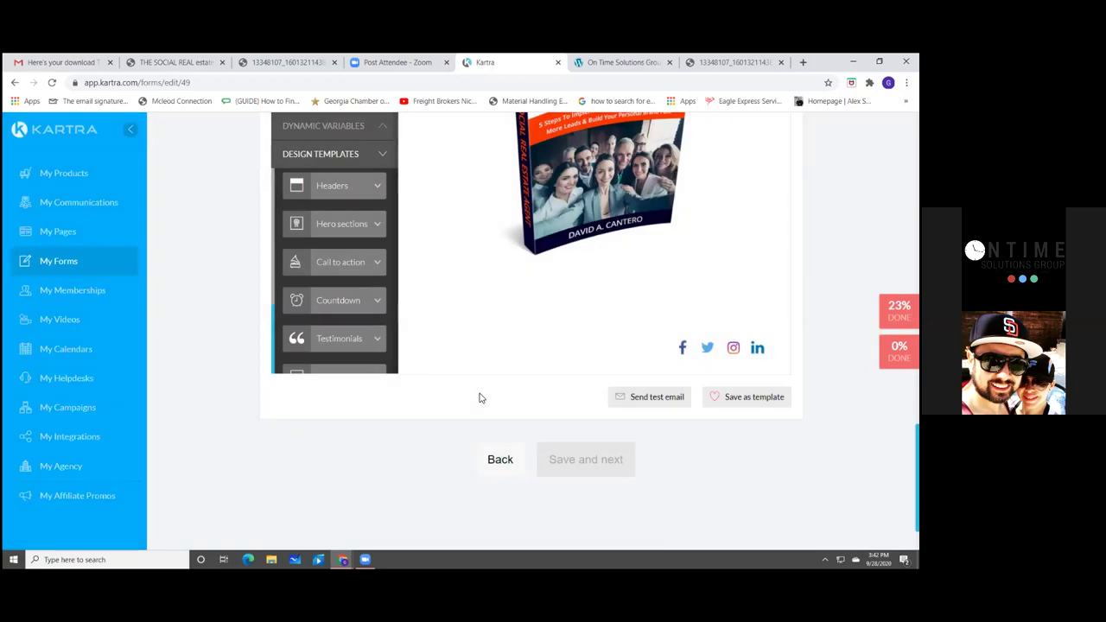
scroll(284, 377, "up", 3)
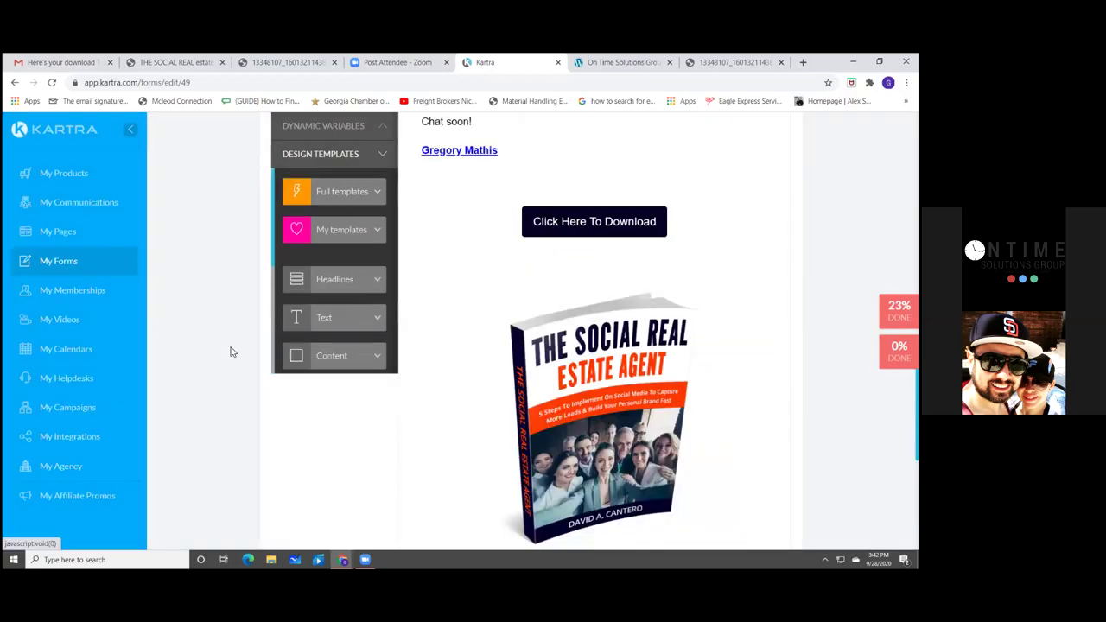
scroll(328, 181, "up", 4)
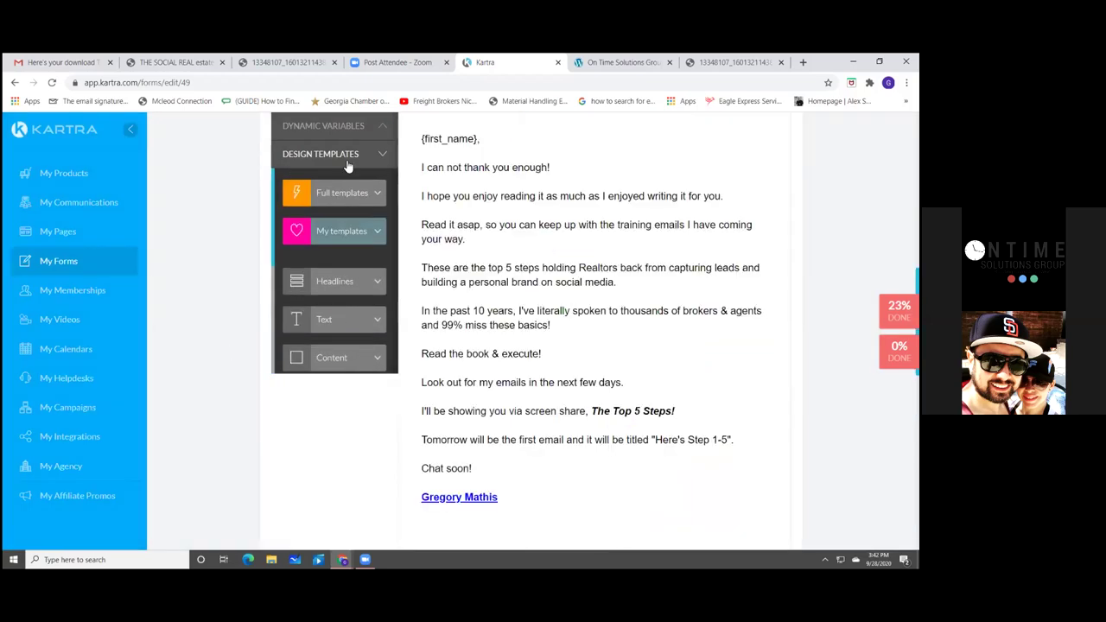
- Insert the saved template from My templates above the {first_name} text
left_click(344, 230)
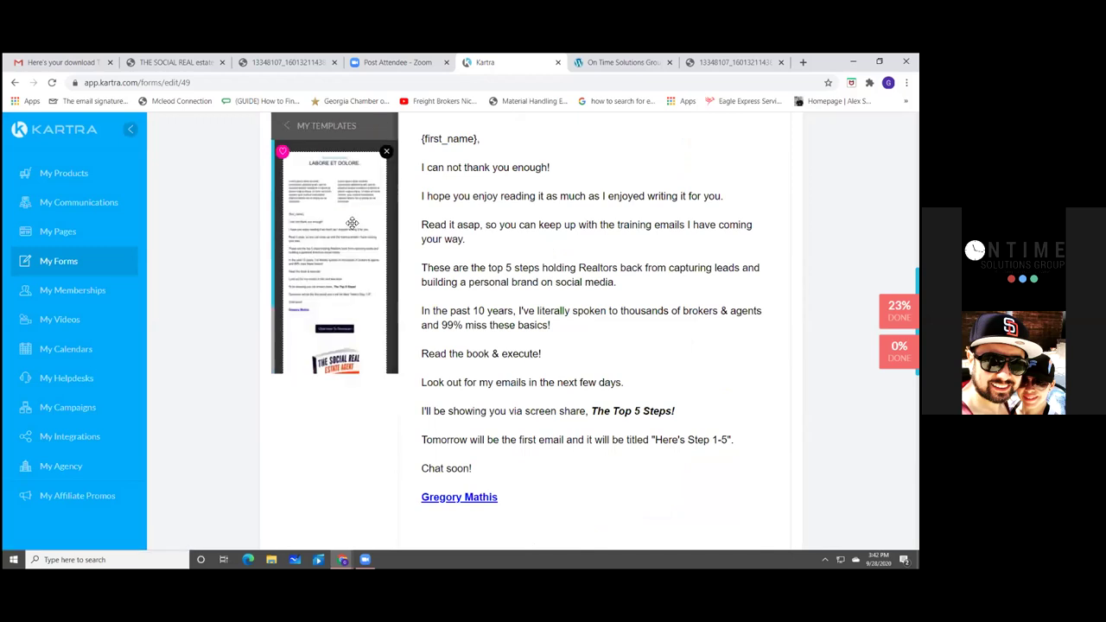
scroll(352, 223, "down", 1)
scroll(352, 223, "up", 1)
left_click(451, 140)
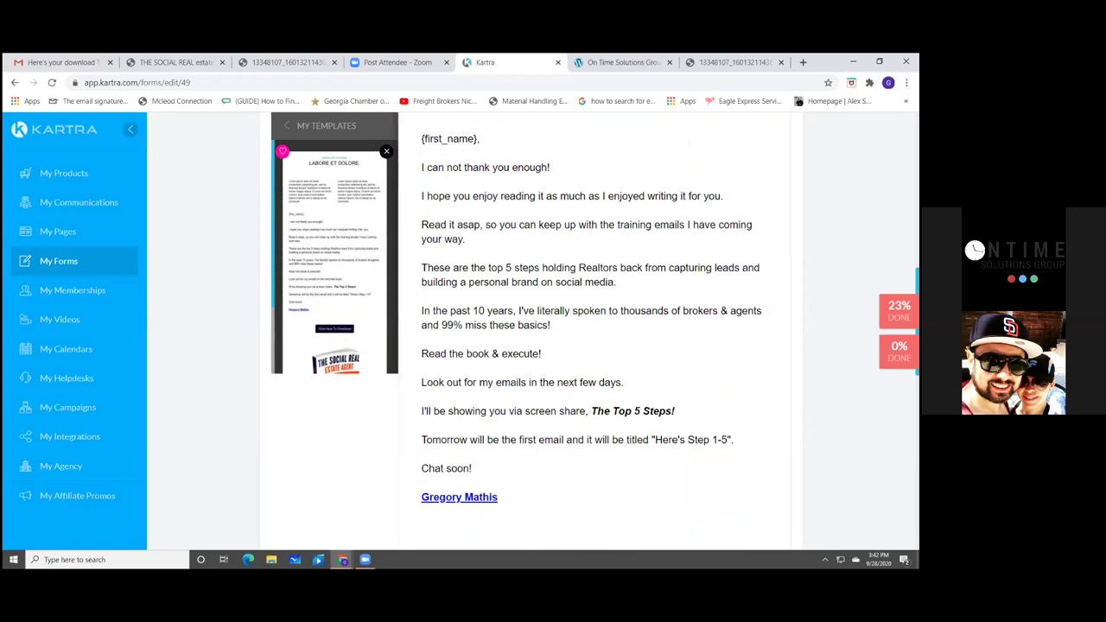
scroll(531, 329, "up", 4)
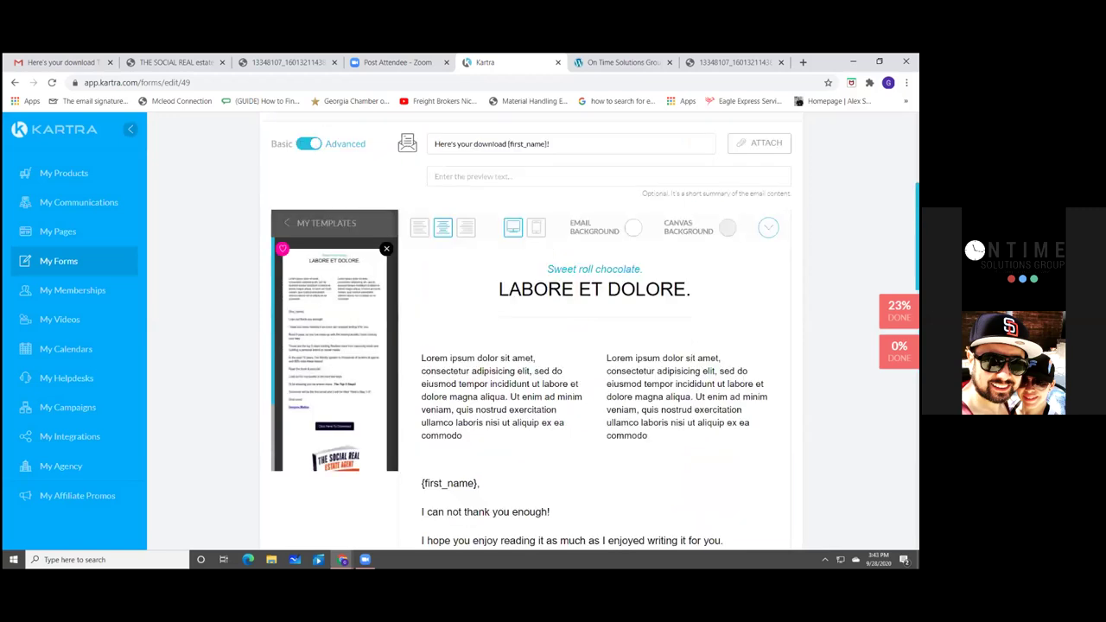
scroll(531, 346, "up", 2)
scroll(531, 346, "down", 1)
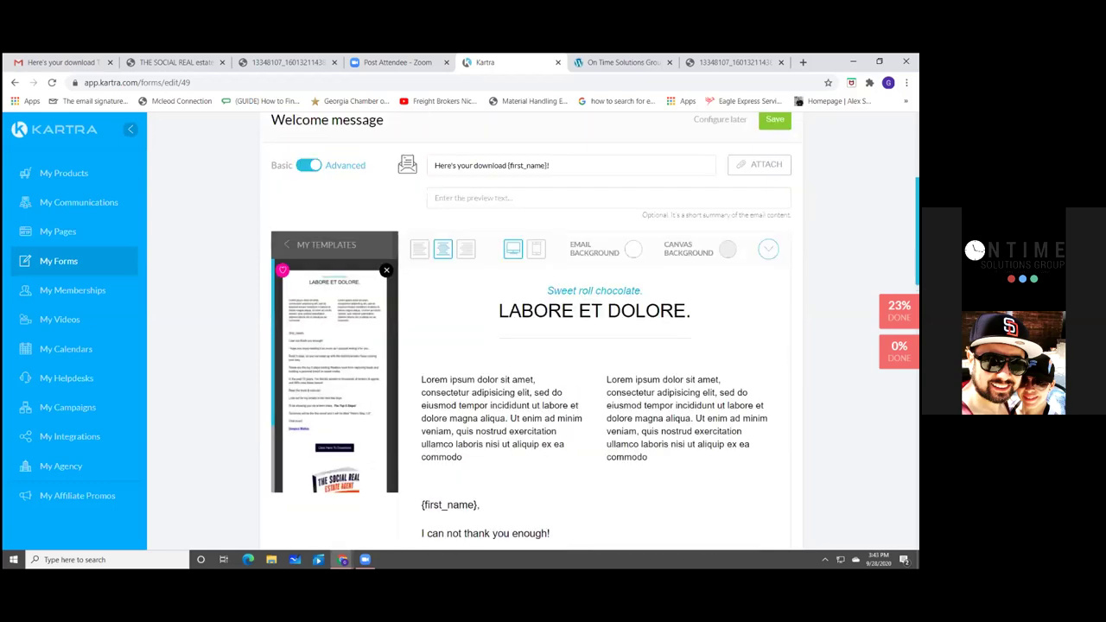
mouse_move(717, 292)
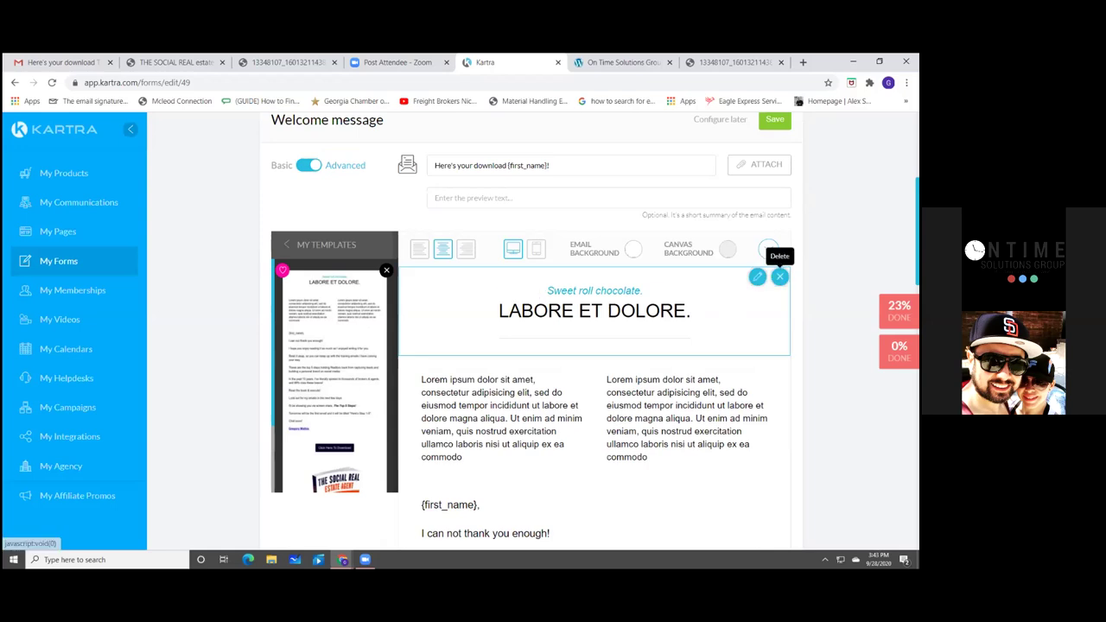
- Remove the LABORE ET DOLORE header and two-column blocks, then delete the saved template
left_click(779, 276)
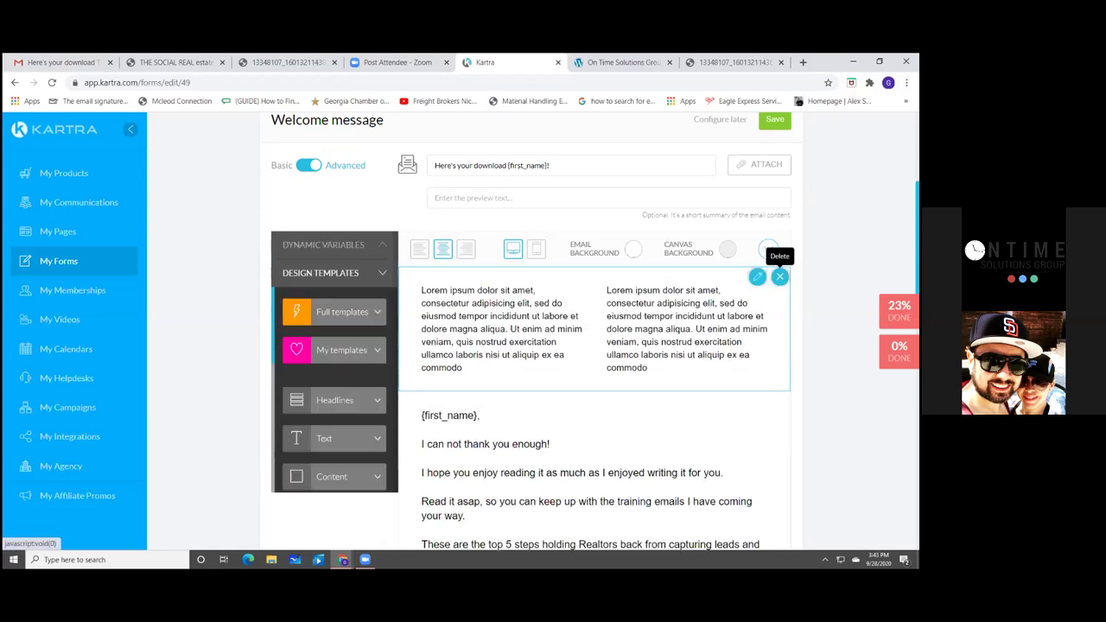
left_click(779, 277)
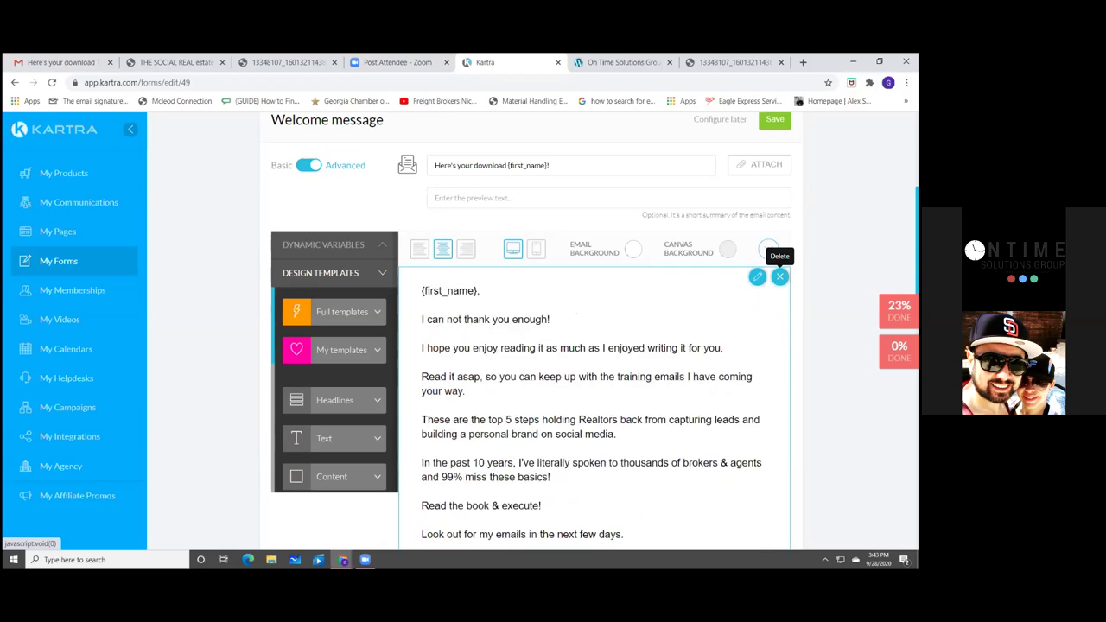
left_click(321, 352)
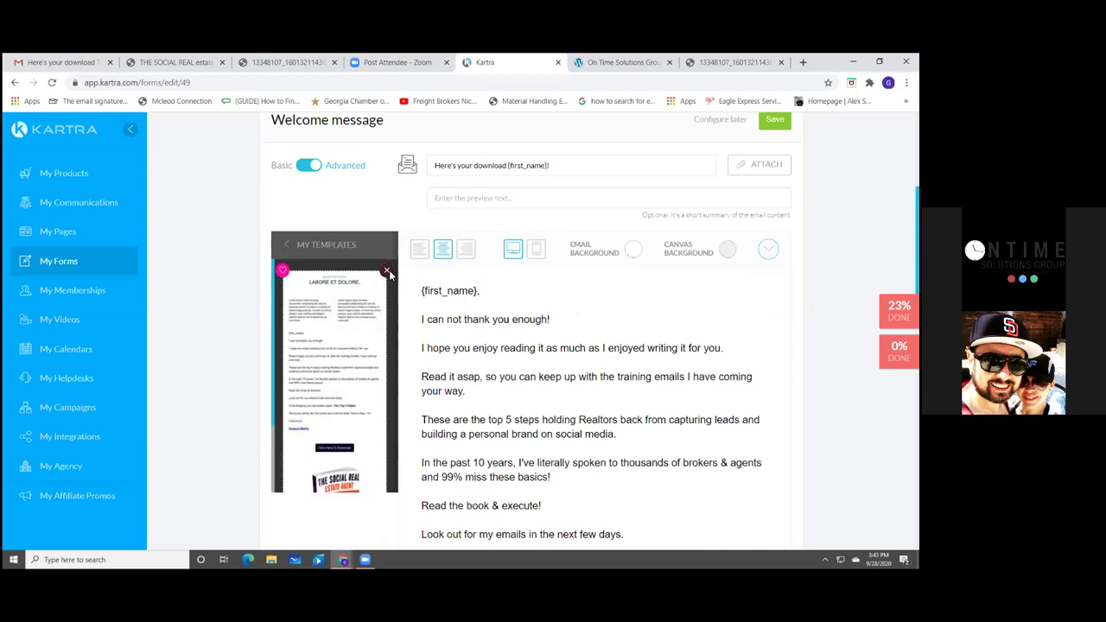
left_click(388, 272)
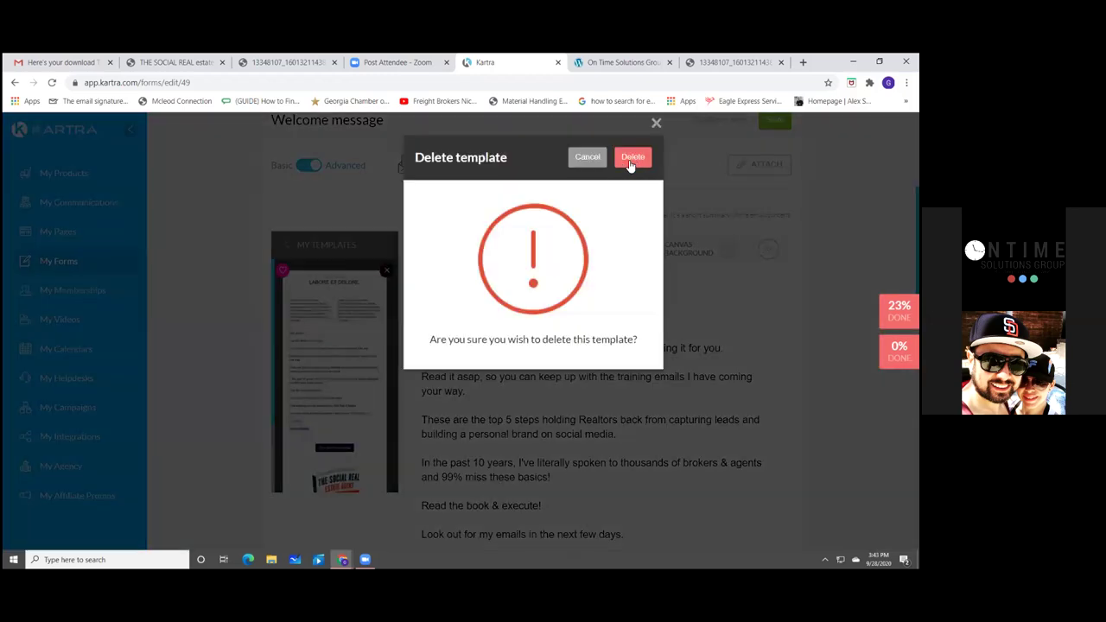
left_click(634, 159)
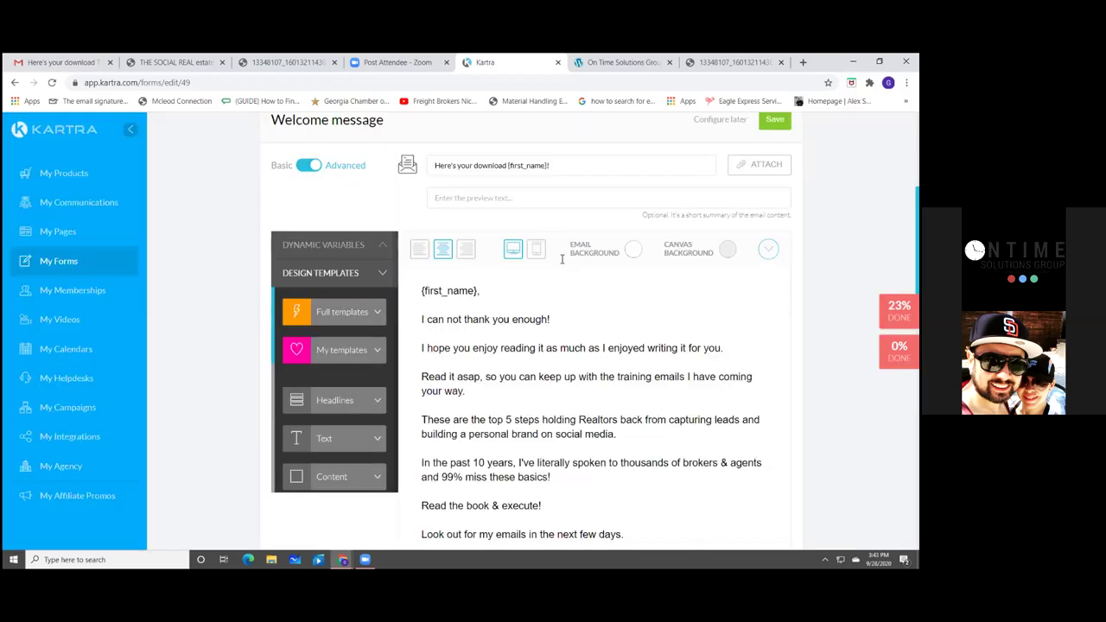
mouse_move(442, 294)
scroll(553, 346, "down", 2)
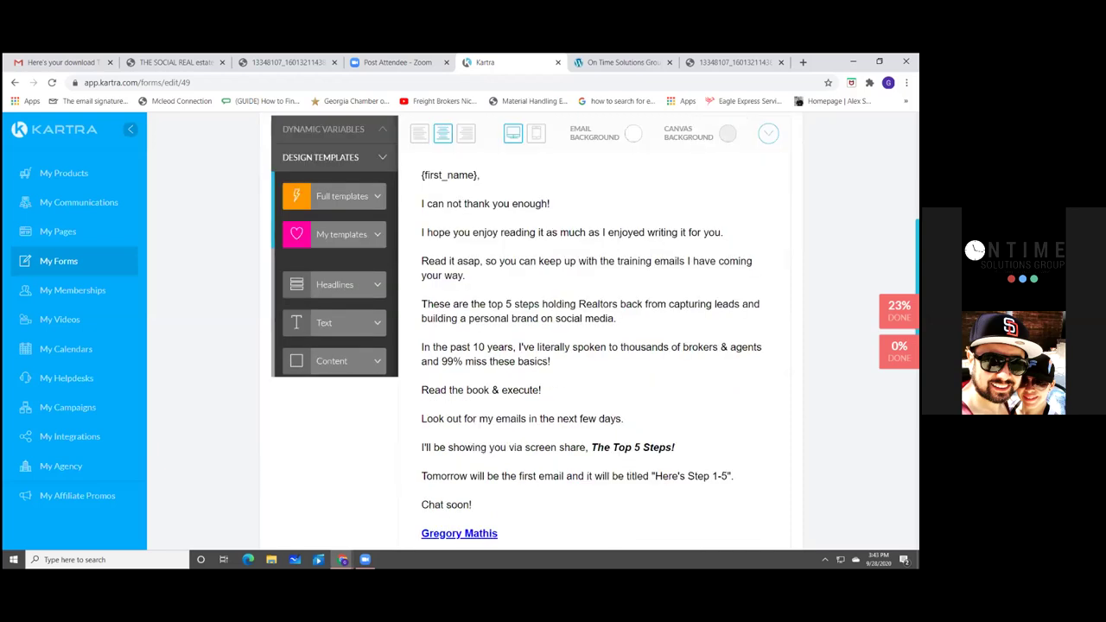
scroll(553, 345, "down", 2)
- Remove the social-icons block from the welcome email
scroll(728, 382, "down", 10)
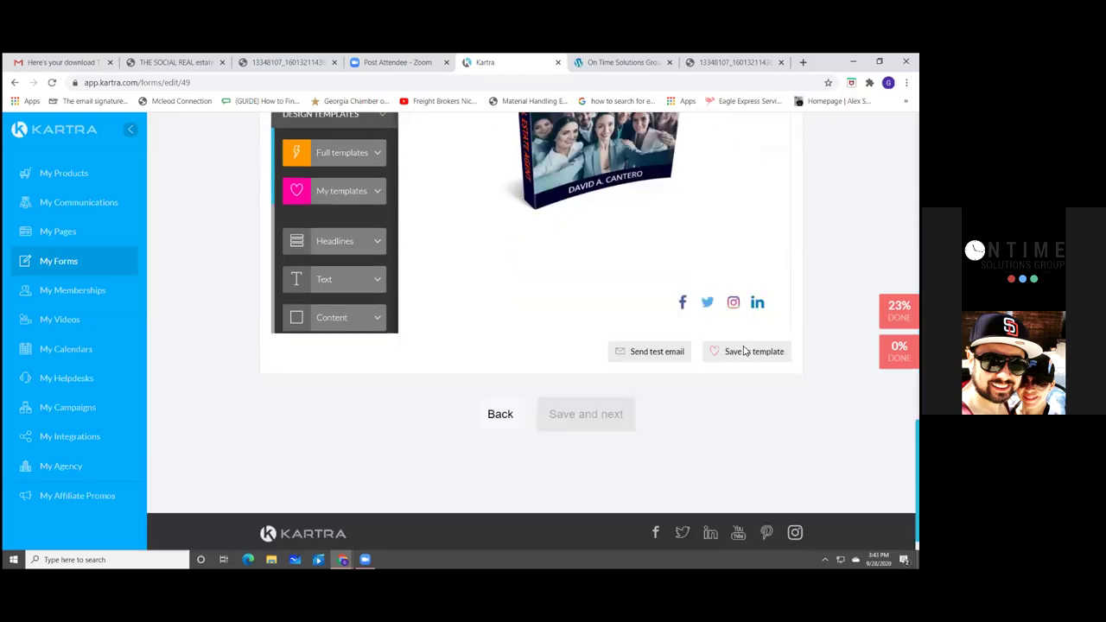
scroll(728, 382, "up", 1)
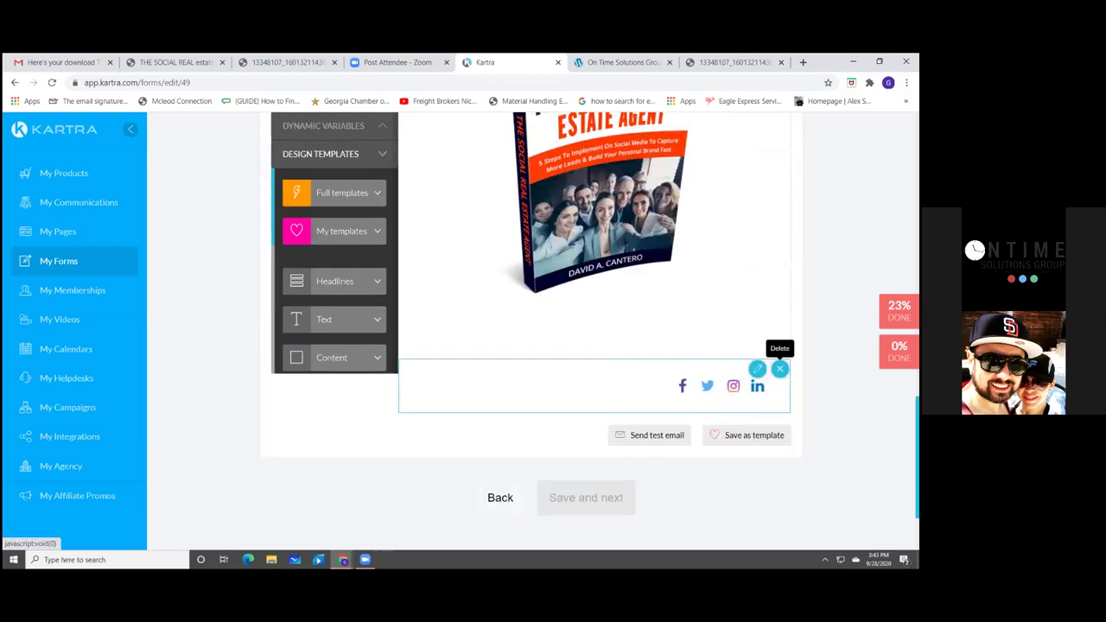
left_click(779, 369)
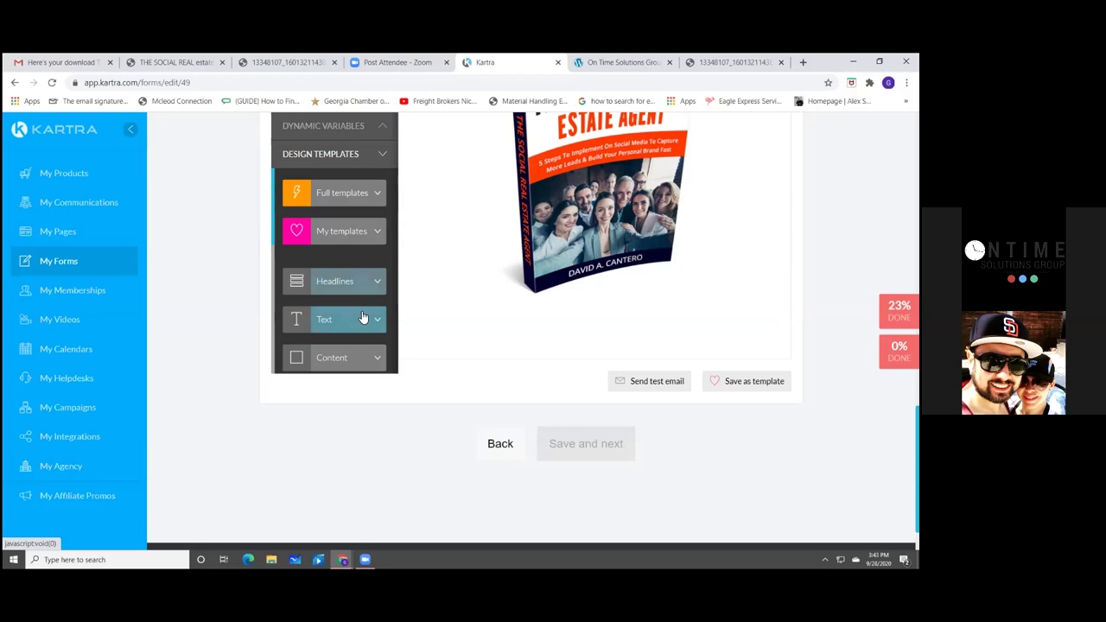
- Add a blue footer with social icons and '© 2016 All Rights Reserved.' below the book image
scroll(363, 319, "down", 5)
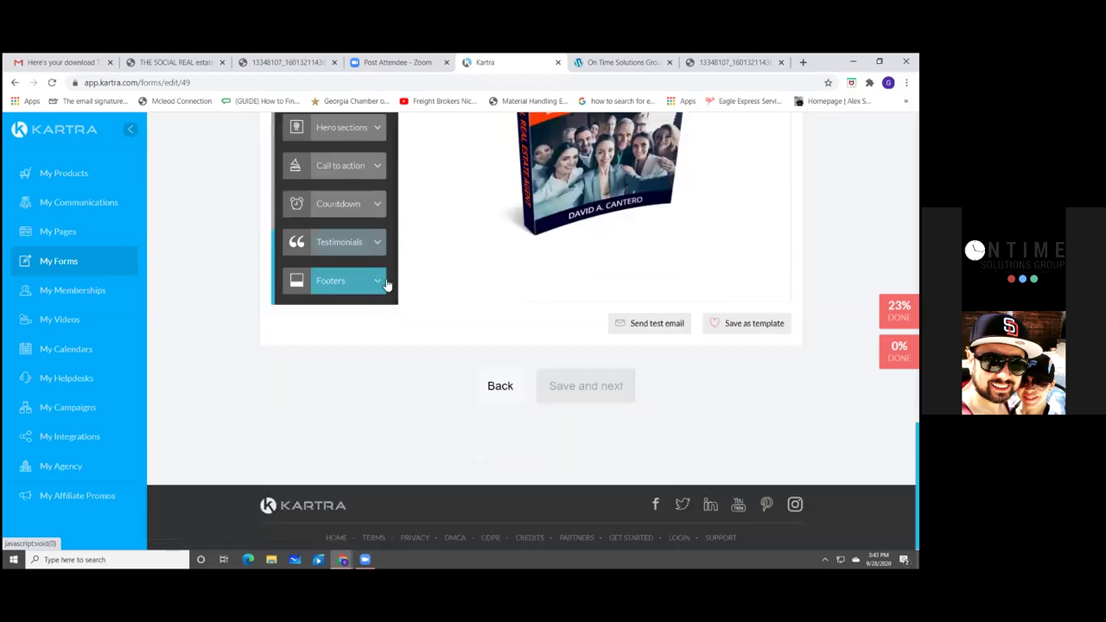
scroll(387, 285, "up", 5)
scroll(387, 285, "down", 4)
left_click(378, 280)
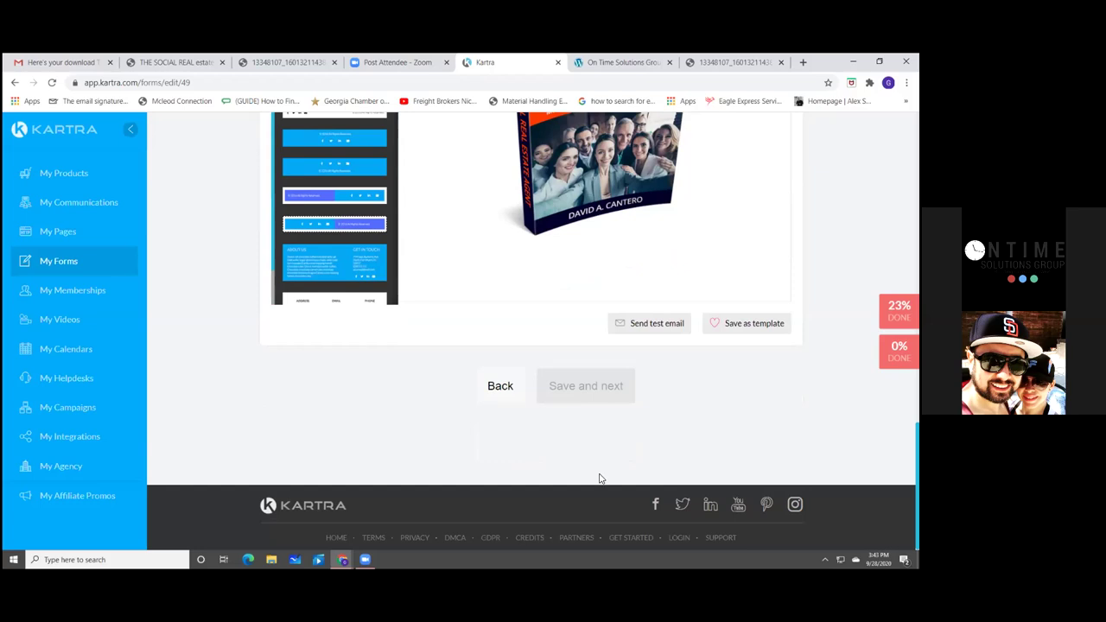
scroll(601, 478, "up", 3)
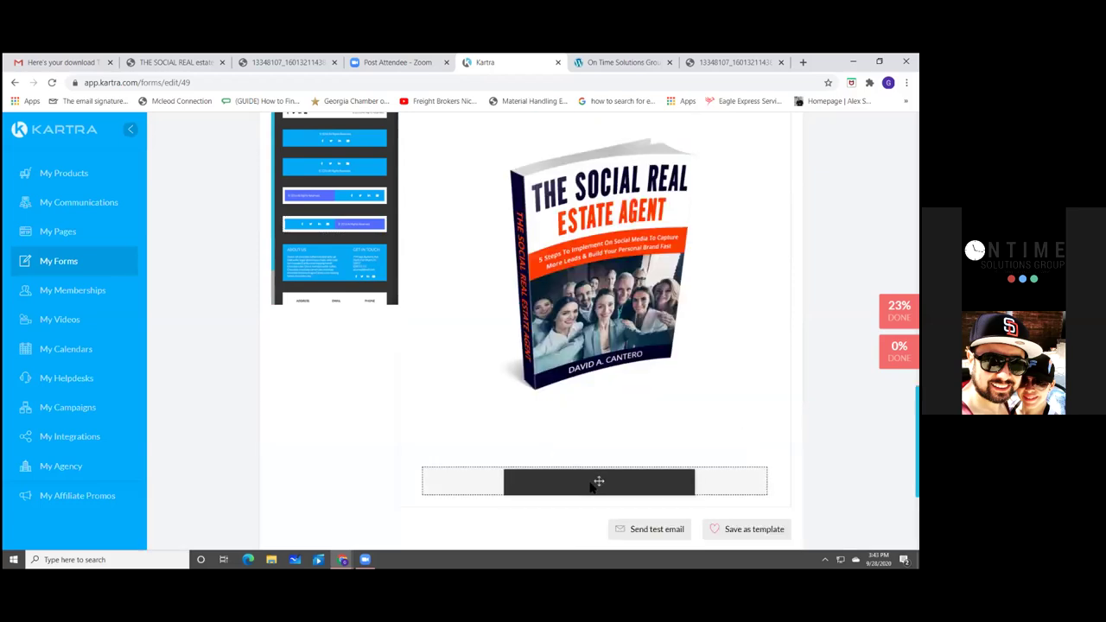
scroll(604, 404, "down", 2)
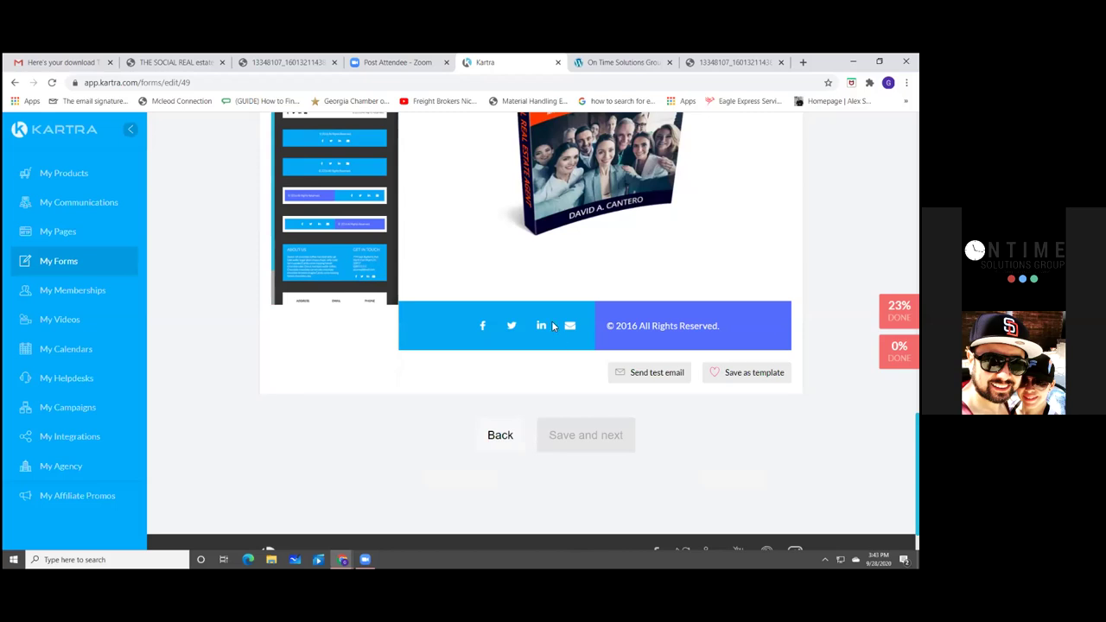
mouse_move(430, 312)
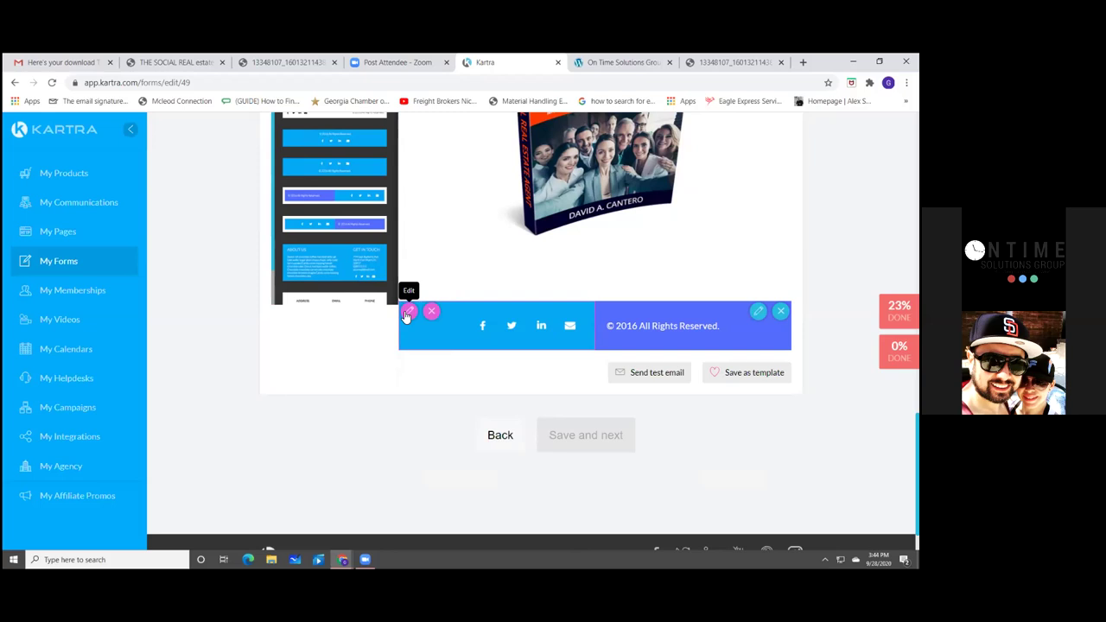
left_click(406, 313)
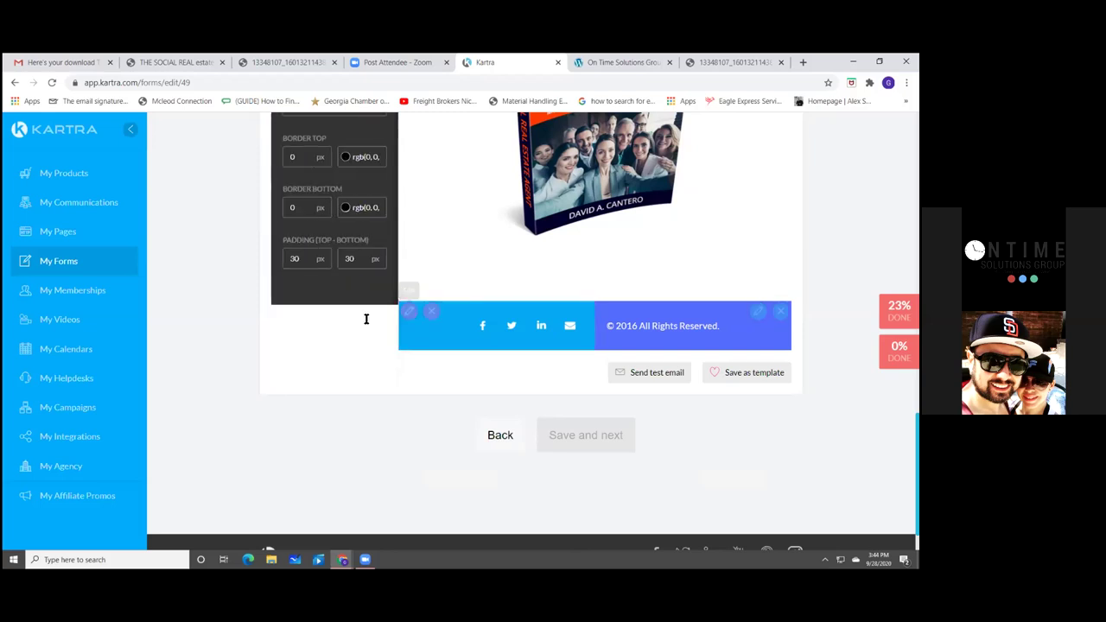
- Change the footer's social-icons background from bright blue to slate rgb(70, 99, 112)
scroll(319, 180, "up", 1)
left_click(318, 176)
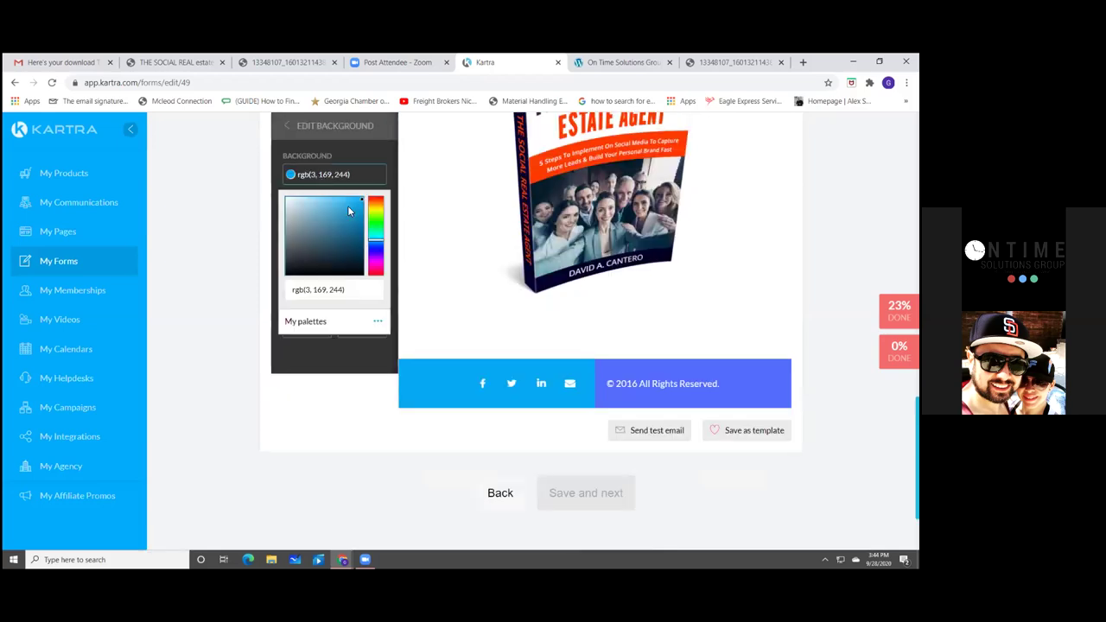
left_click(316, 247)
left_click(313, 242)
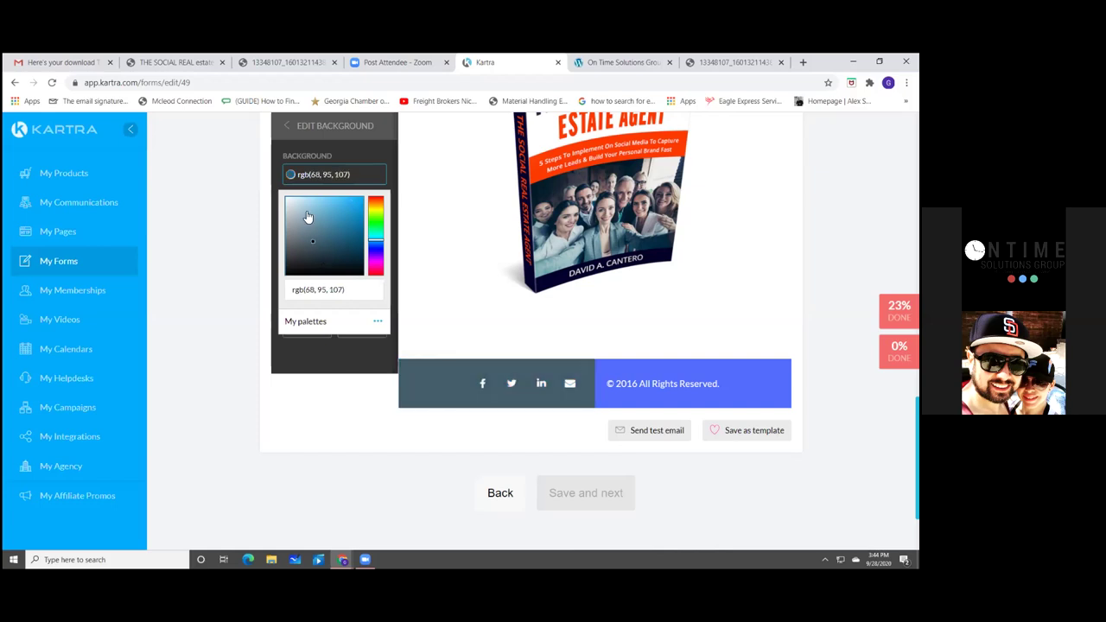
left_click(306, 214)
left_click(323, 210)
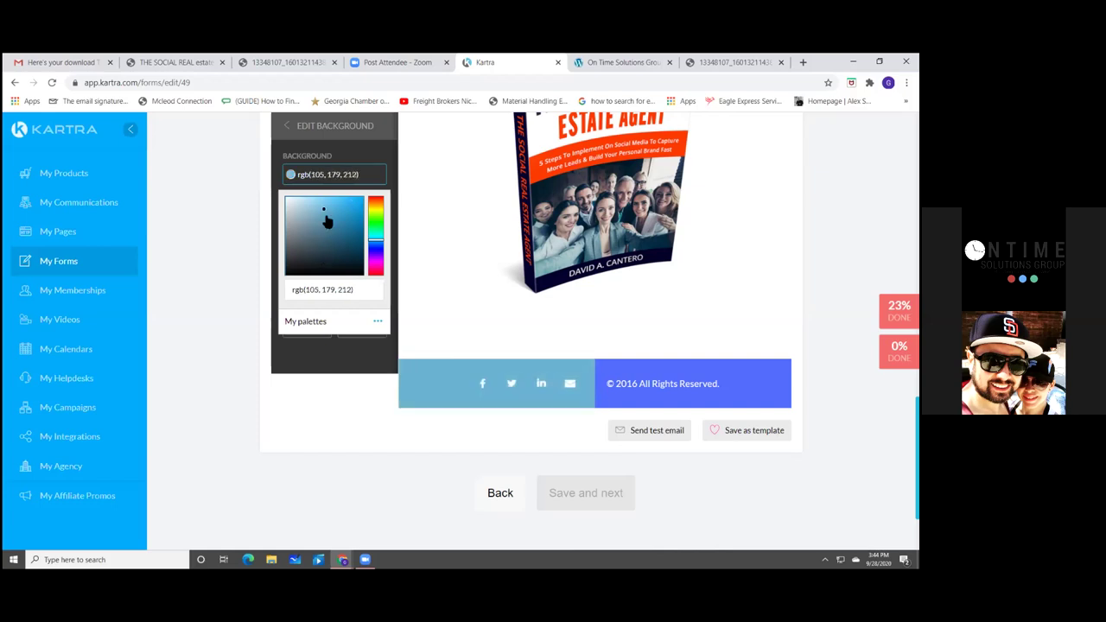
left_click(314, 248)
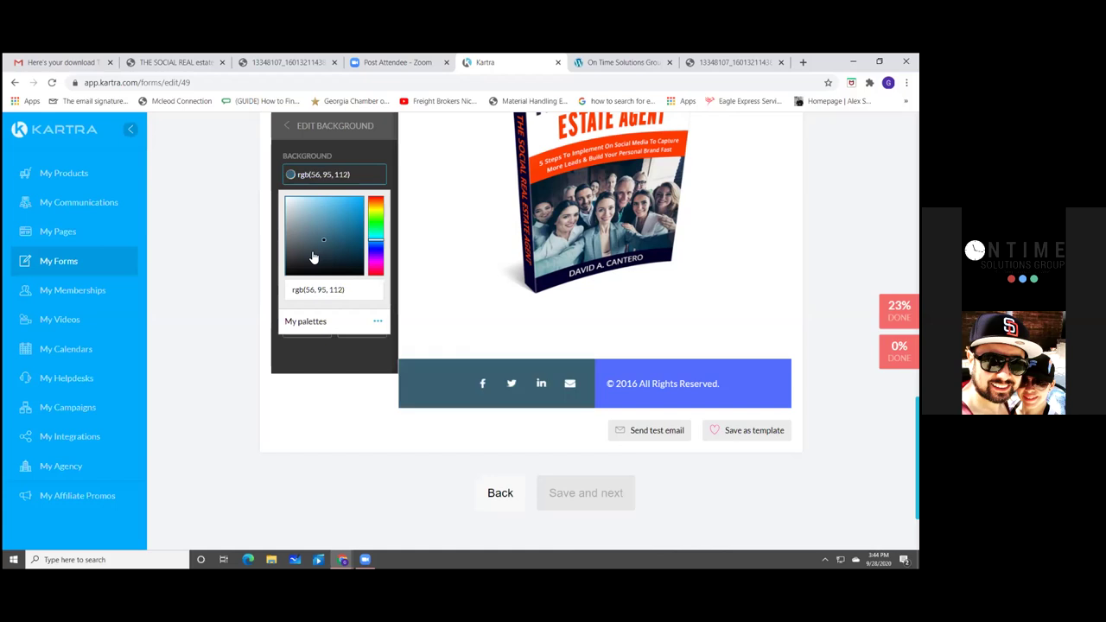
left_click(316, 246)
left_click(317, 247)
left_click(378, 323)
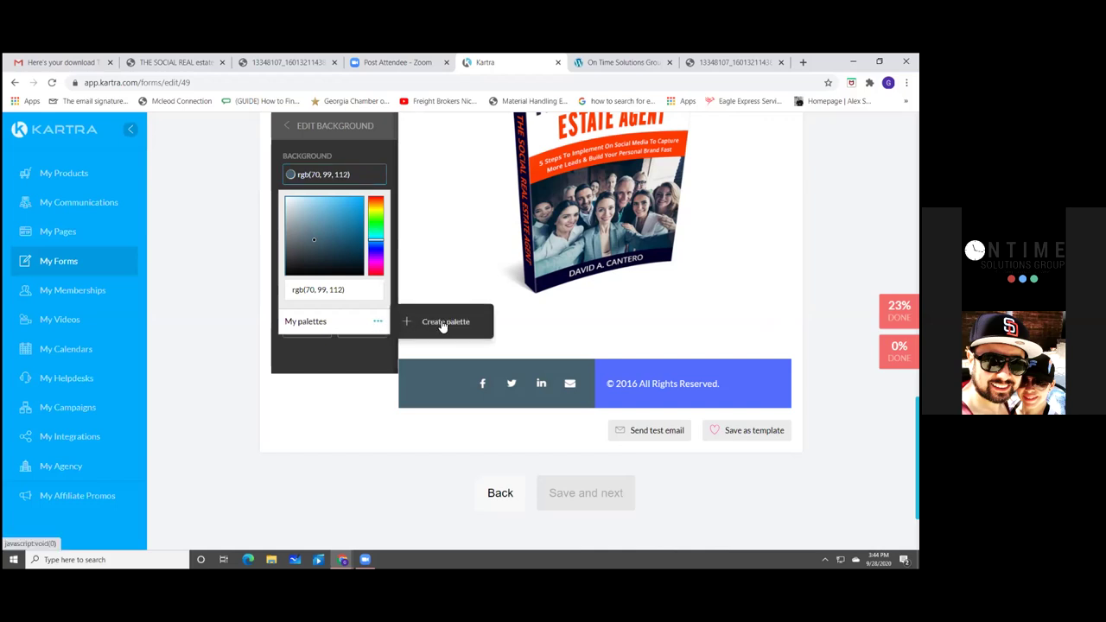
- Create a colour palette named 'gray' and add the footer's rgb(70, 99, 112) swatch to it
left_click(443, 322)
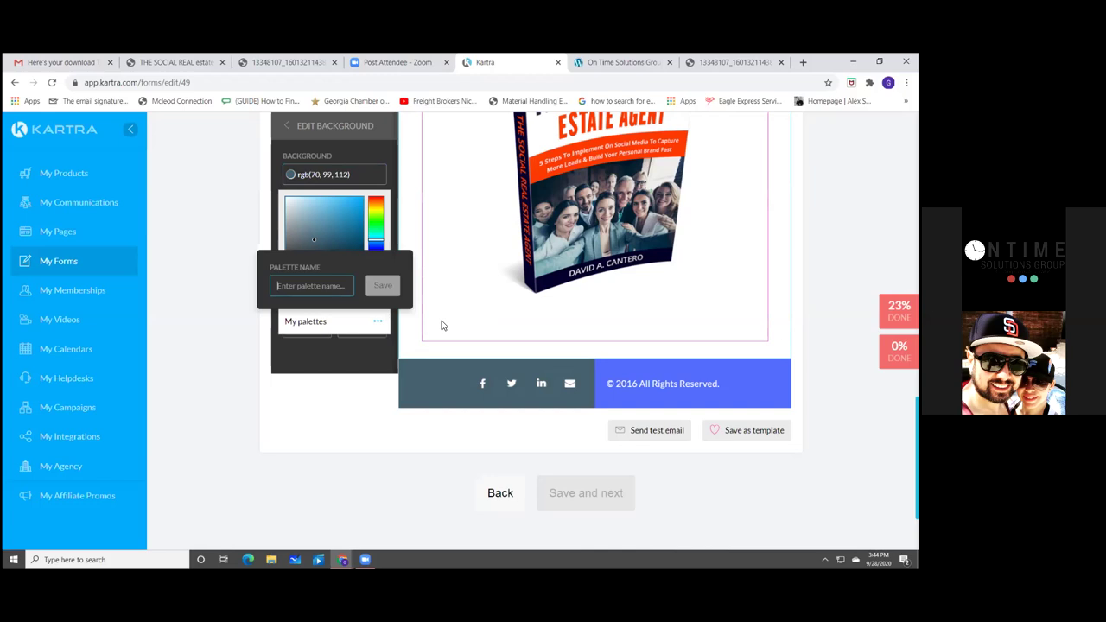
type("gray")
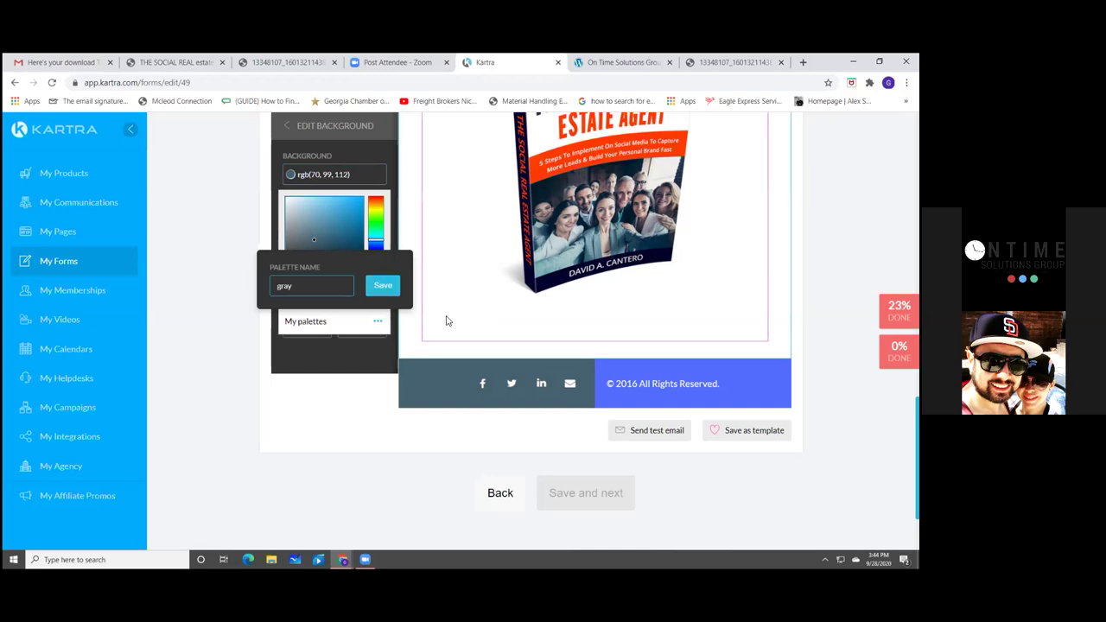
left_click(378, 287)
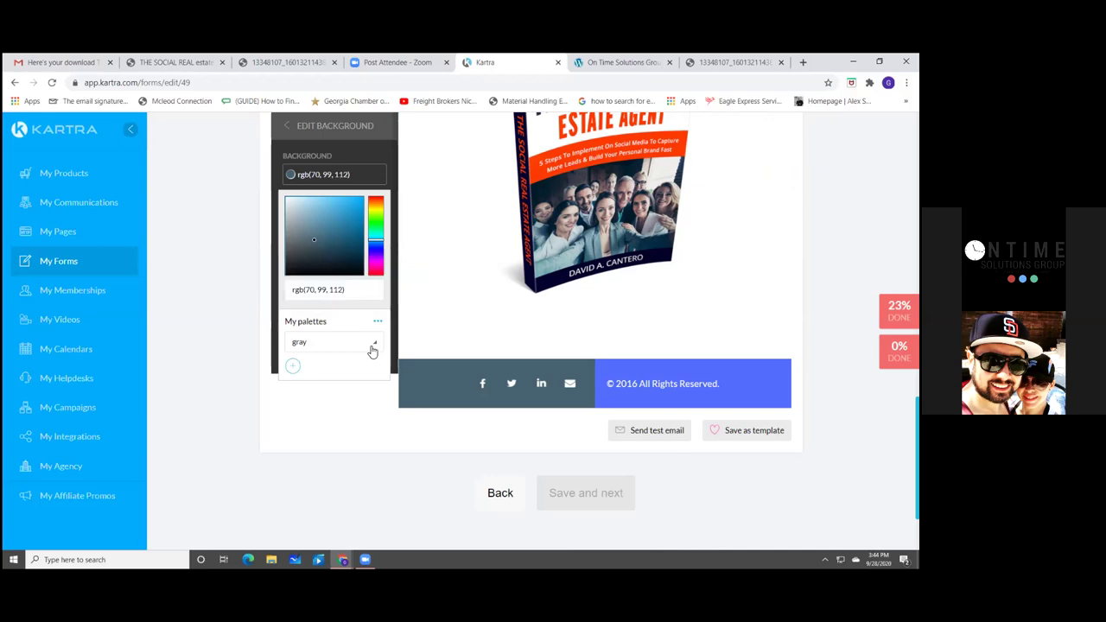
left_click(381, 322)
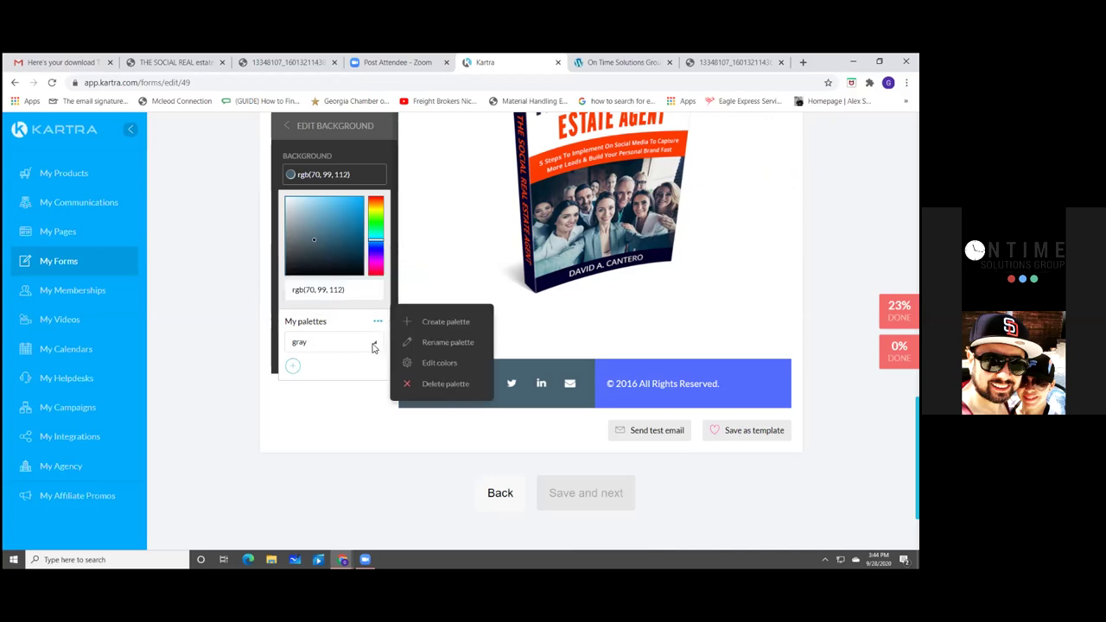
left_click(292, 367)
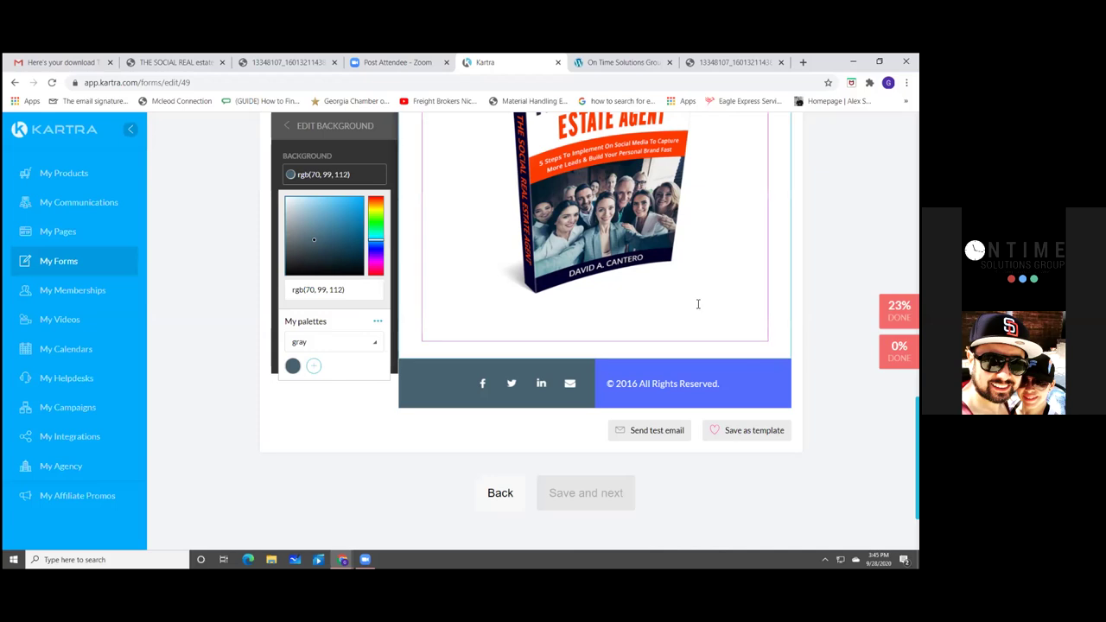
- Close the background settings and bring up the Full templates email design gallery
scroll(630, 356, "up", 10)
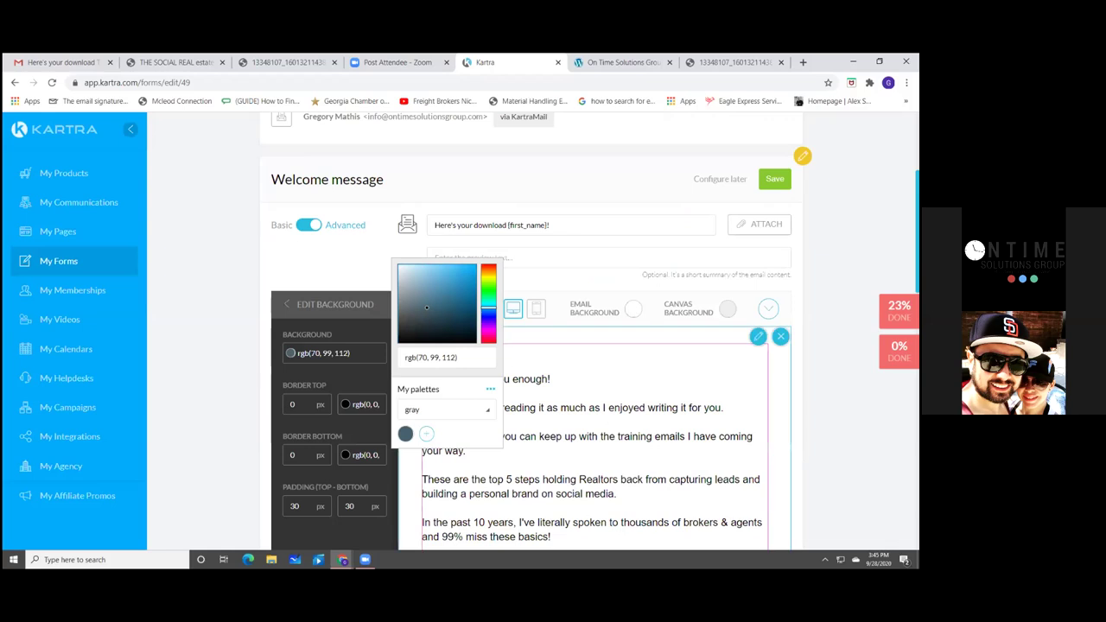
scroll(536, 345, "down", 1)
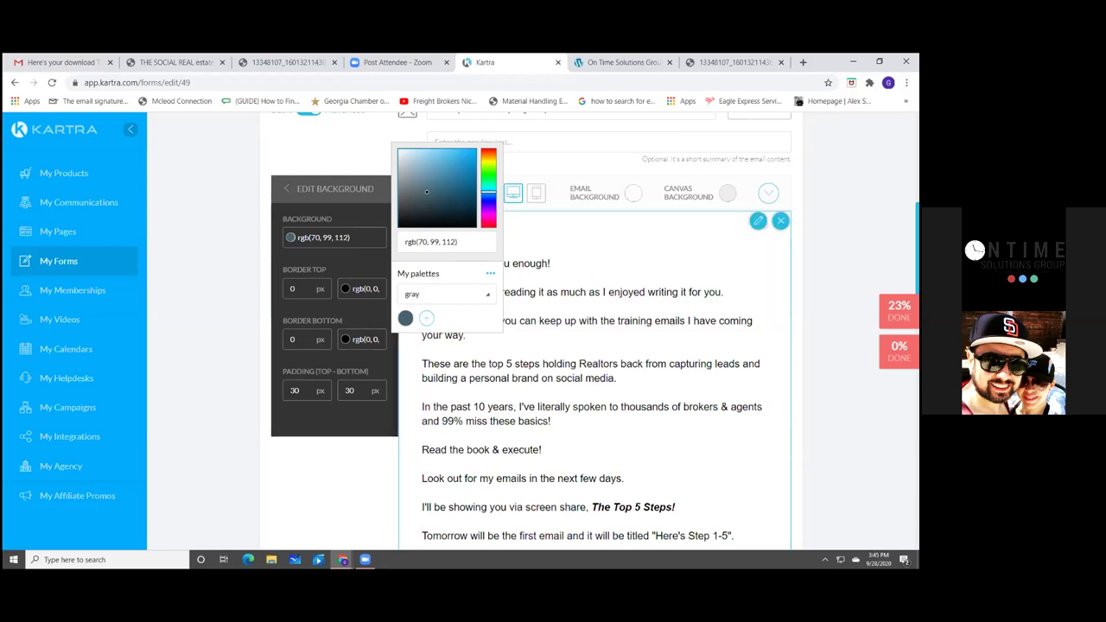
left_click(289, 190)
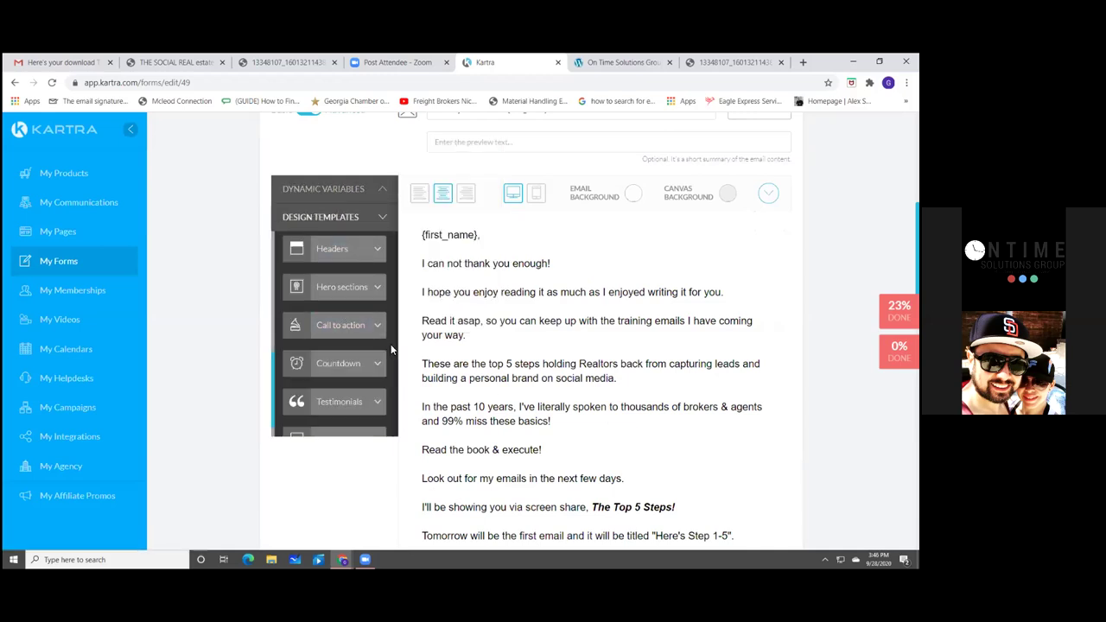
scroll(390, 349, "up", 3)
scroll(391, 350, "up", 3)
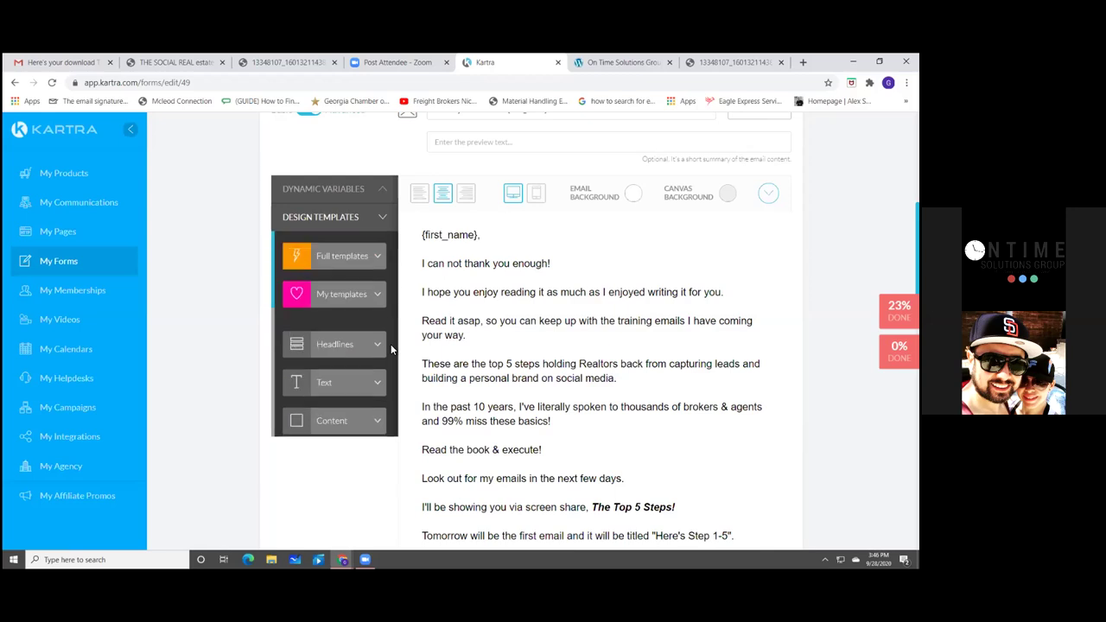
scroll(390, 349, "up", 1)
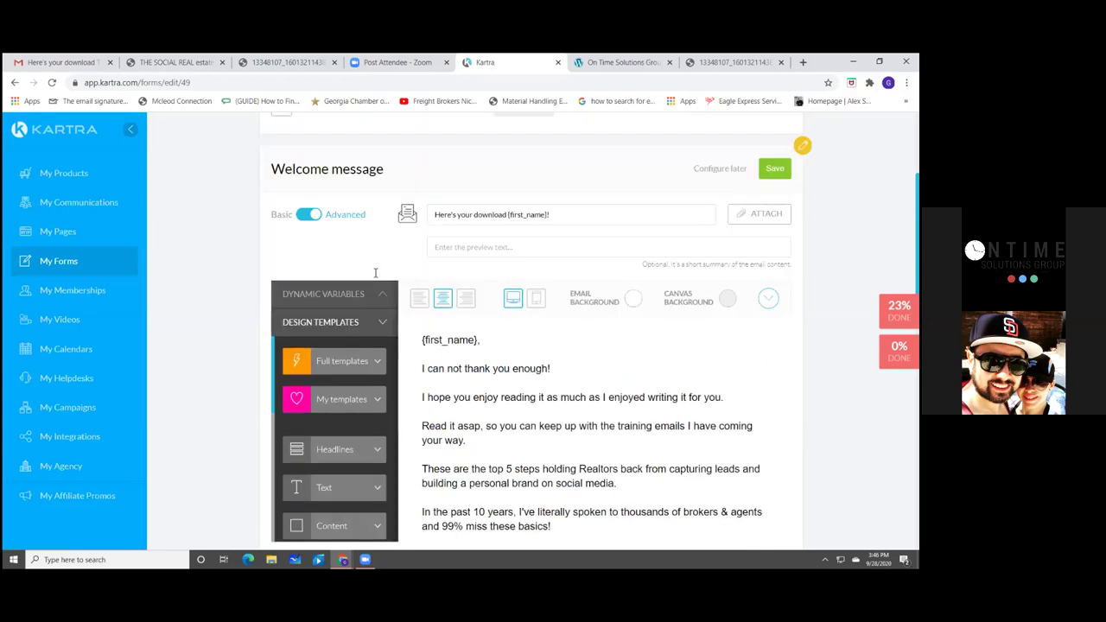
left_click(346, 350)
- Browse the full email template thumbnails, then go back to the design template categories
scroll(352, 372, "down", 2)
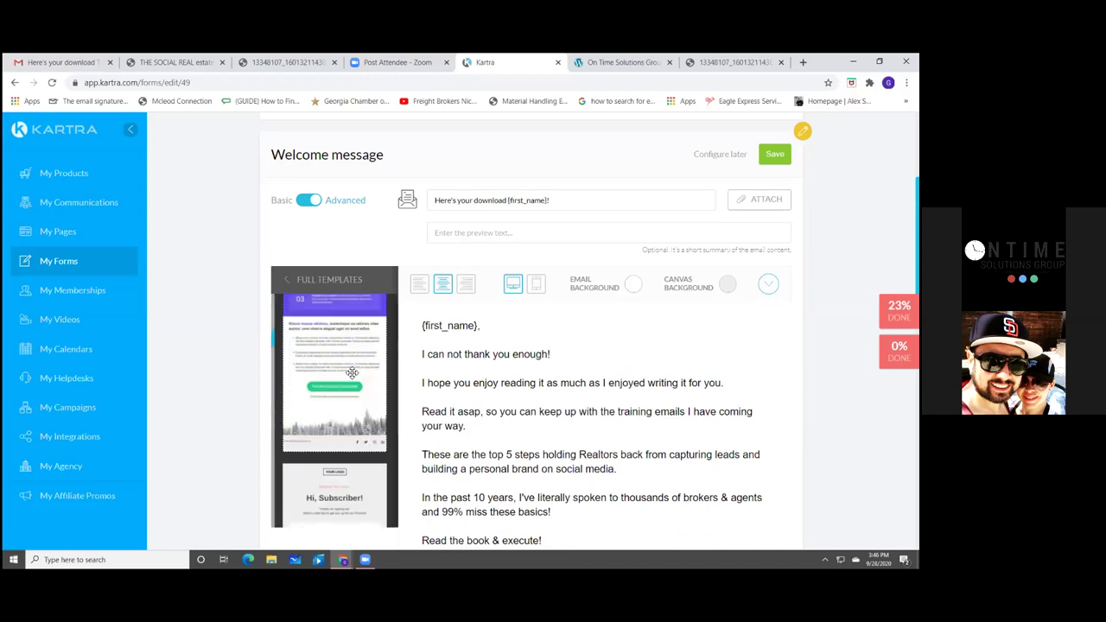
scroll(352, 373, "down", 2)
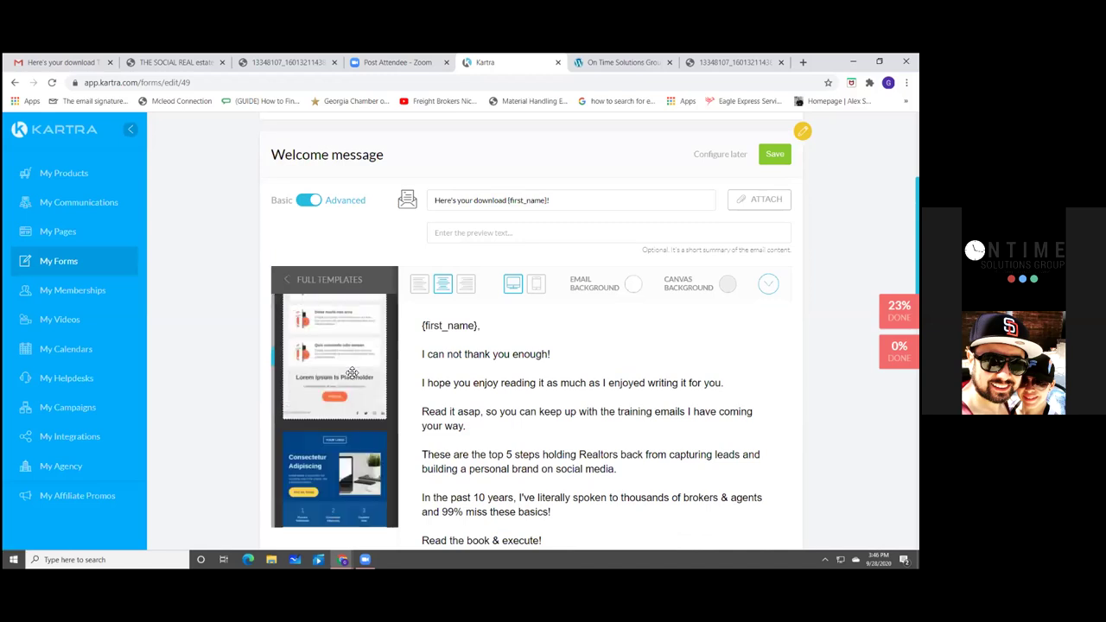
scroll(351, 373, "down", 2)
scroll(352, 372, "down", 2)
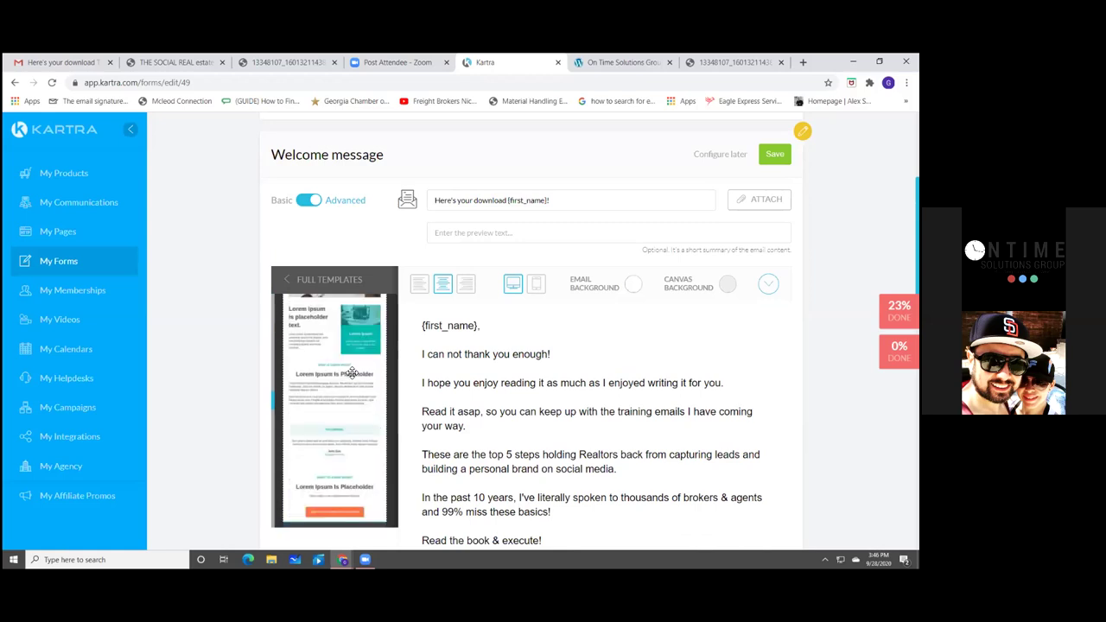
scroll(352, 373, "down", 2)
scroll(352, 373, "down", 2)
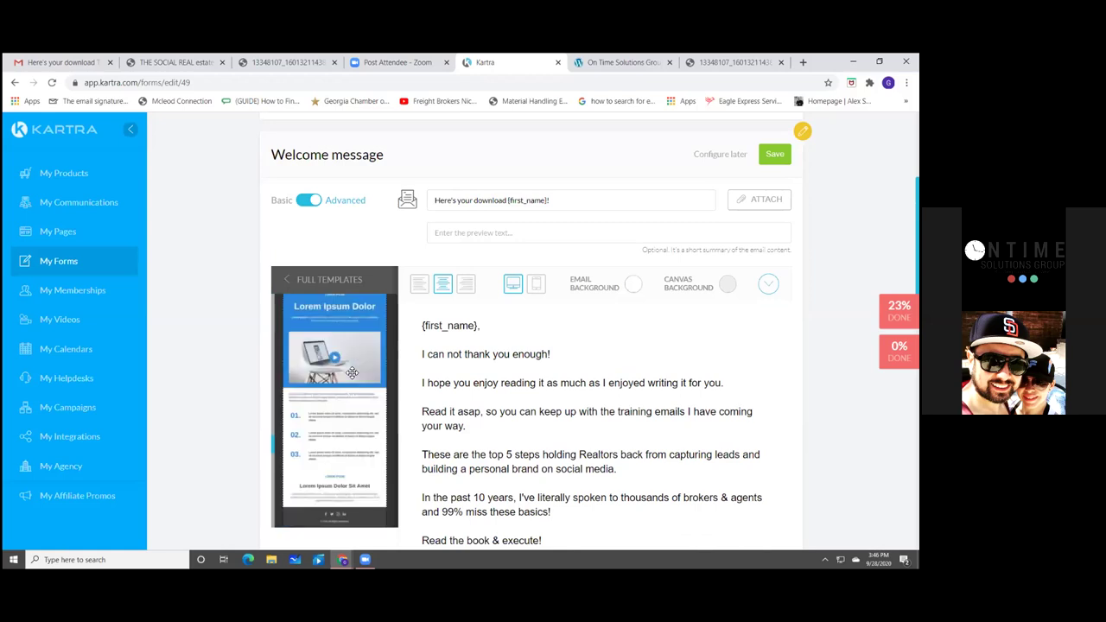
scroll(352, 373, "down", 2)
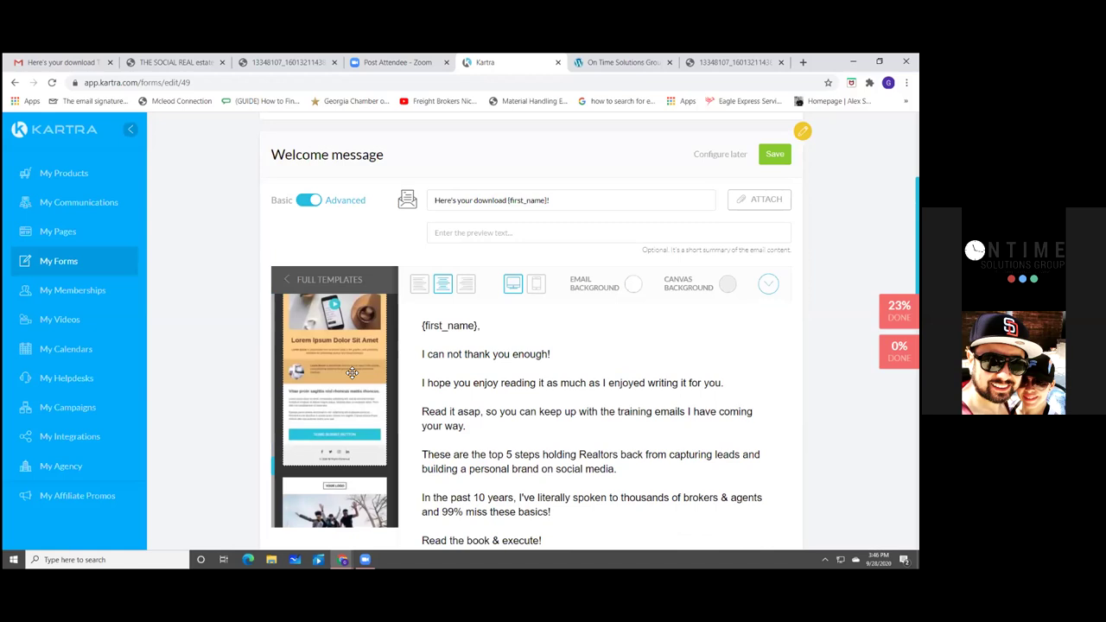
scroll(352, 372, "down", 2)
scroll(351, 373, "down", 2)
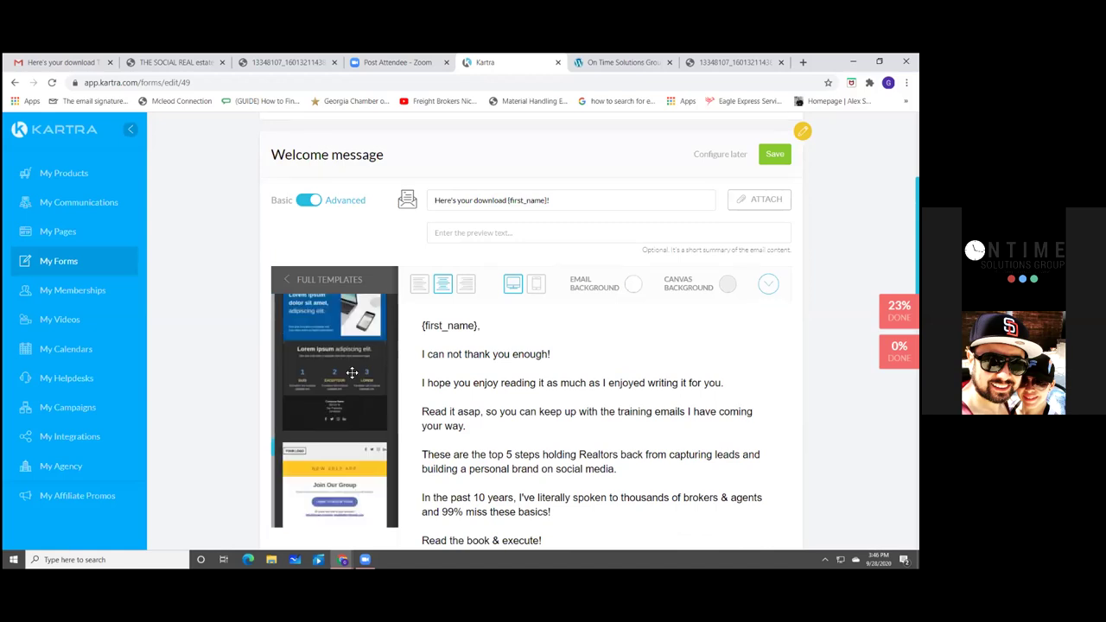
scroll(351, 373, "down", 2)
scroll(352, 372, "down", 2)
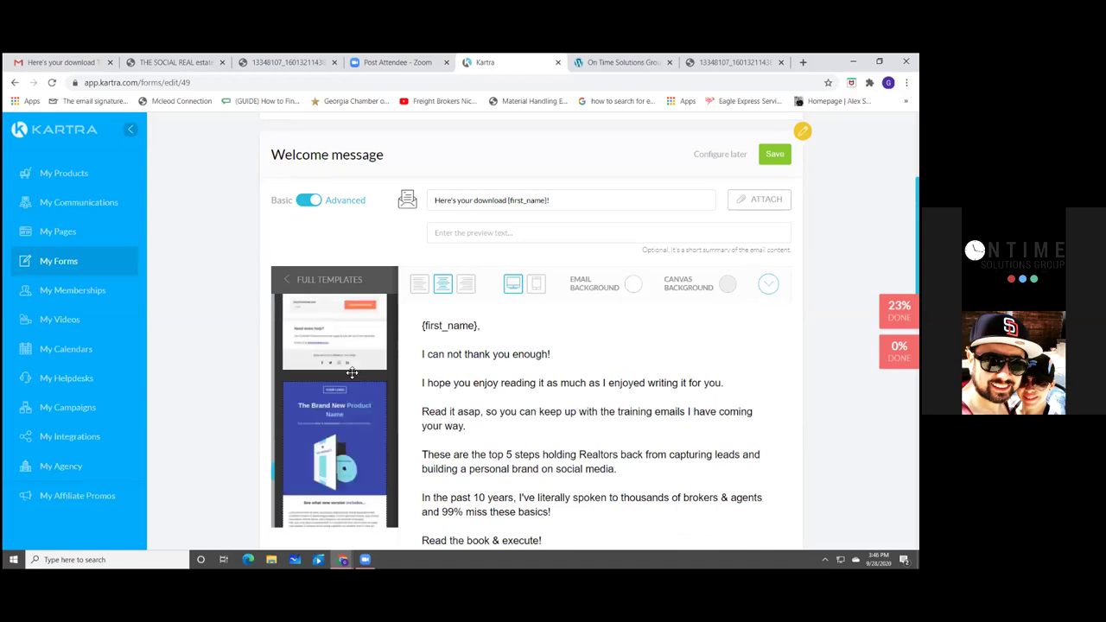
scroll(352, 372, "down", 2)
scroll(352, 373, "down", 2)
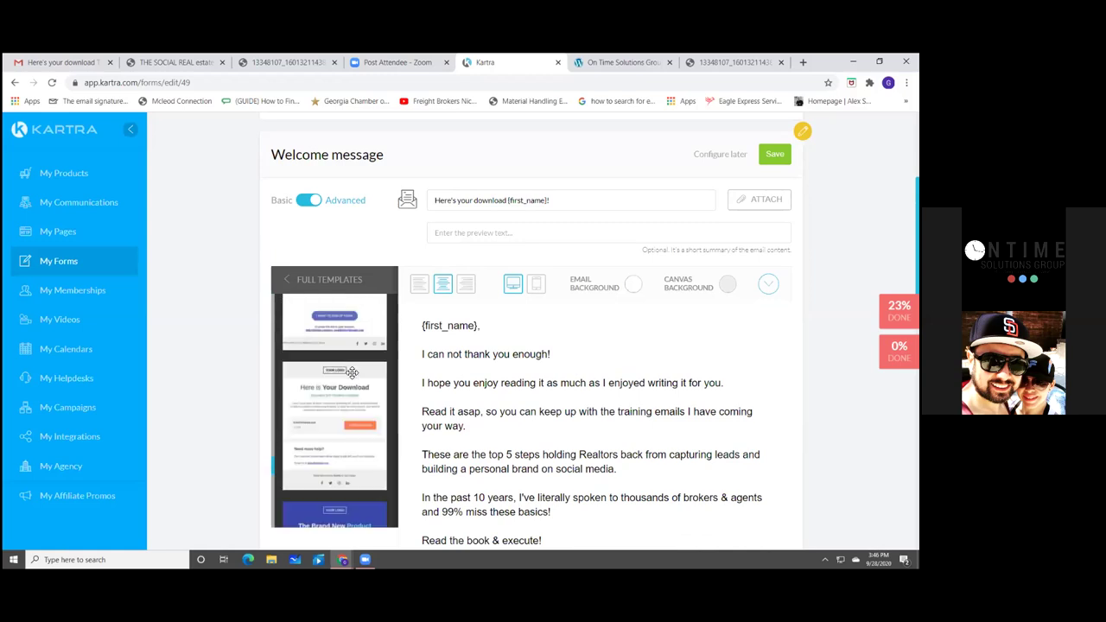
scroll(352, 372, "down", 2)
scroll(352, 372, "down", 2)
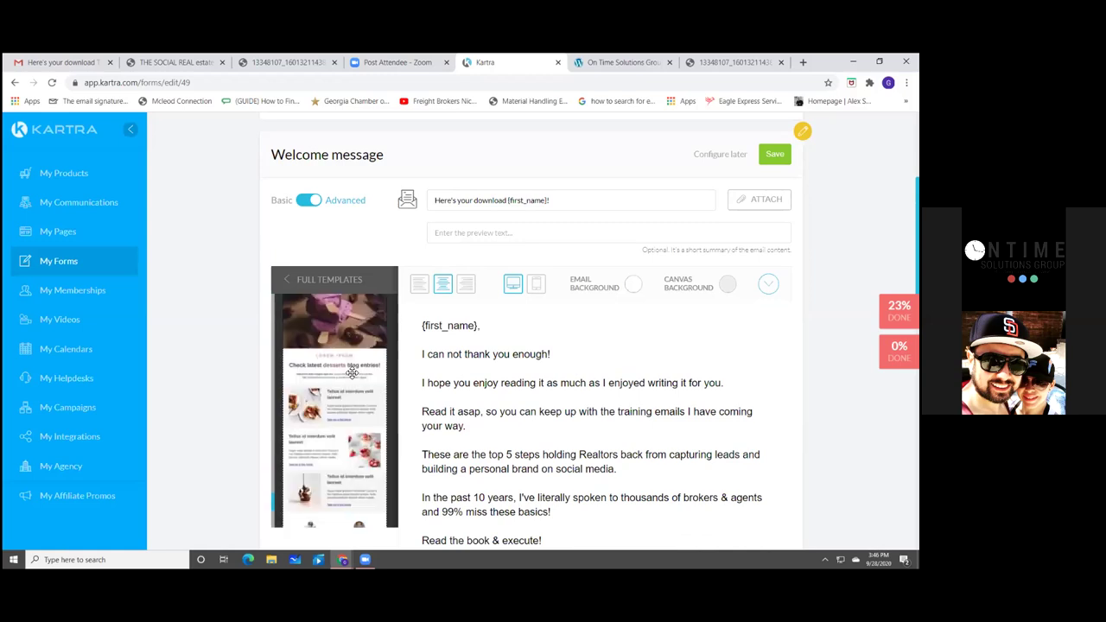
scroll(352, 372, "down", 1)
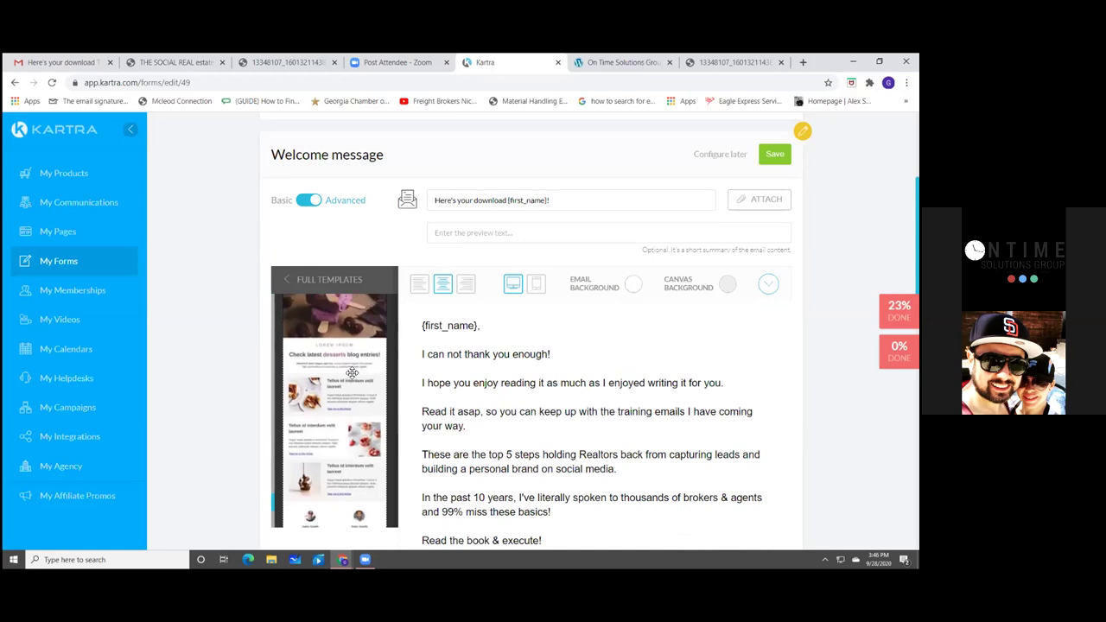
scroll(351, 372, "down", 2)
scroll(351, 373, "down", 2)
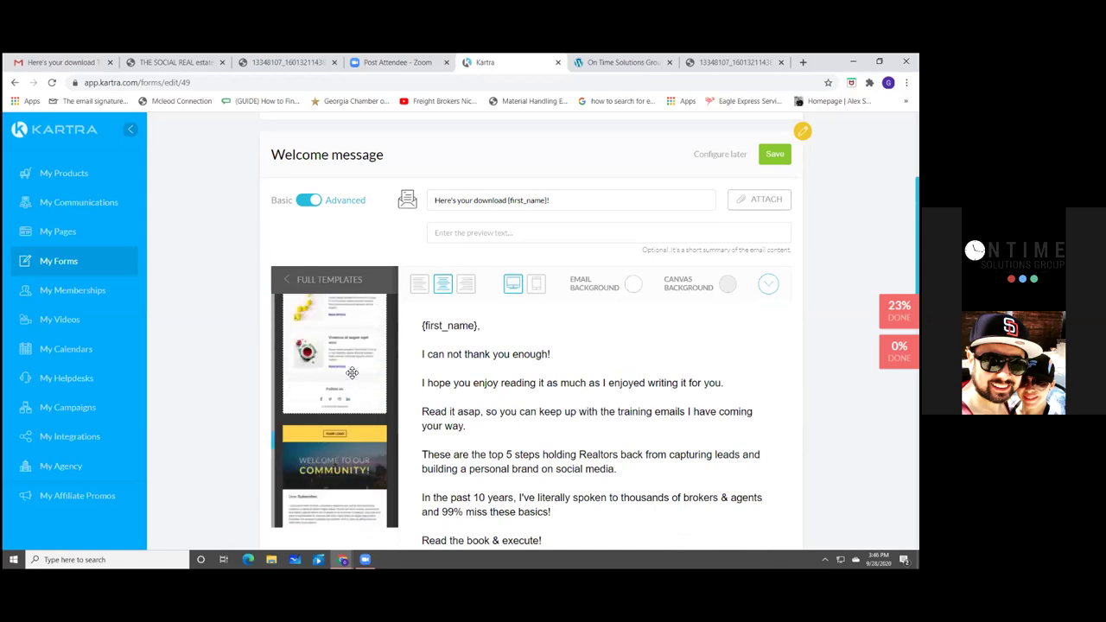
scroll(352, 372, "down", 3)
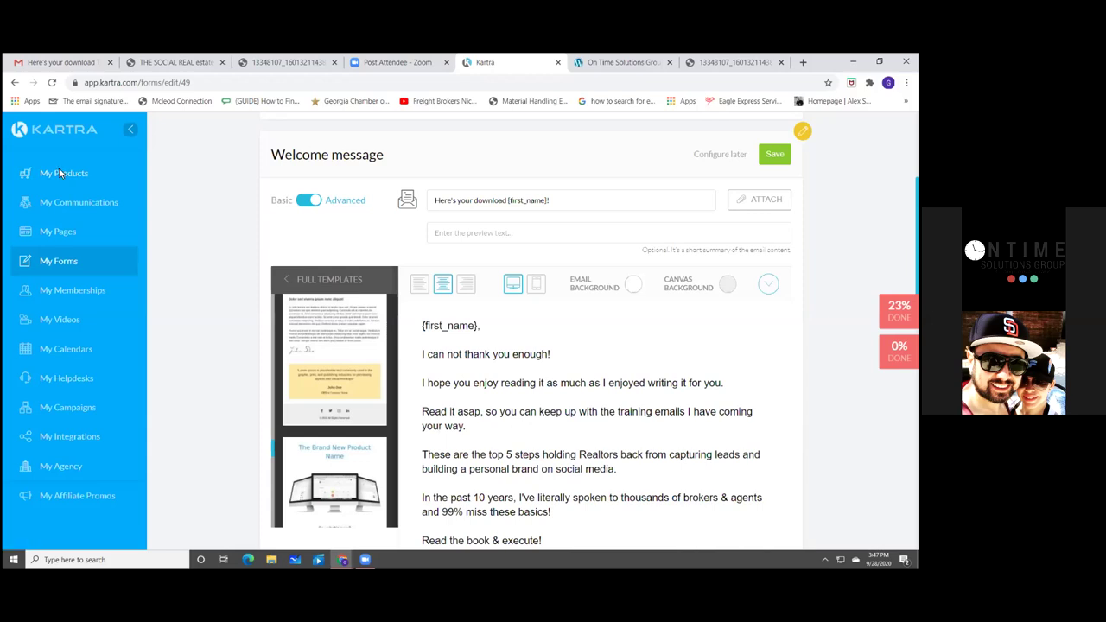
left_click(304, 281)
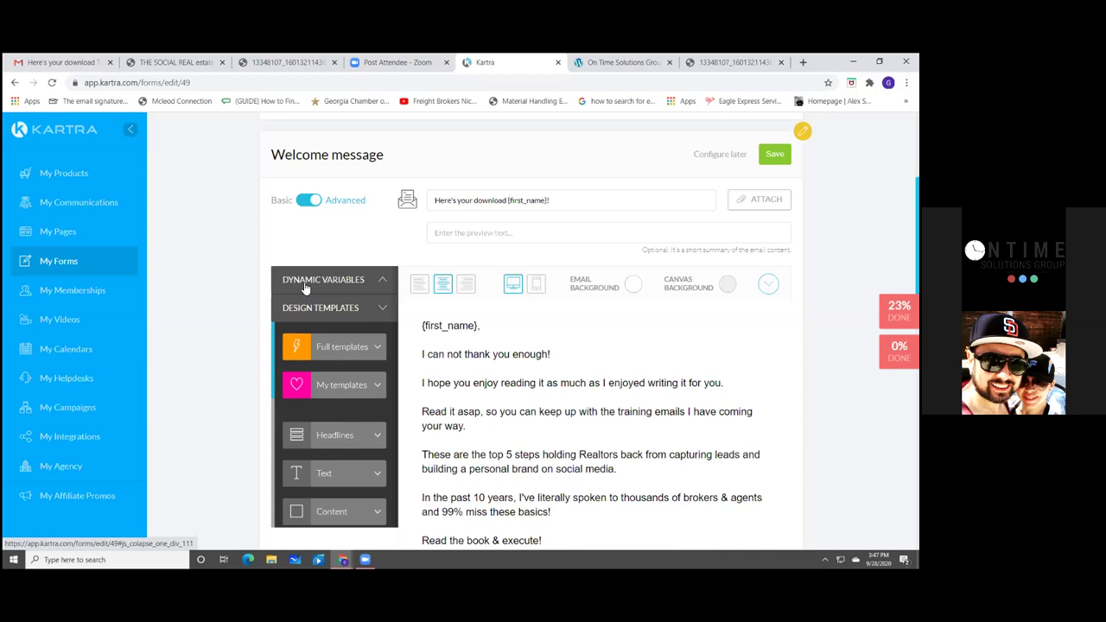
- Expand Dynamic Variables and copy the {first_name} variable
left_click(320, 281)
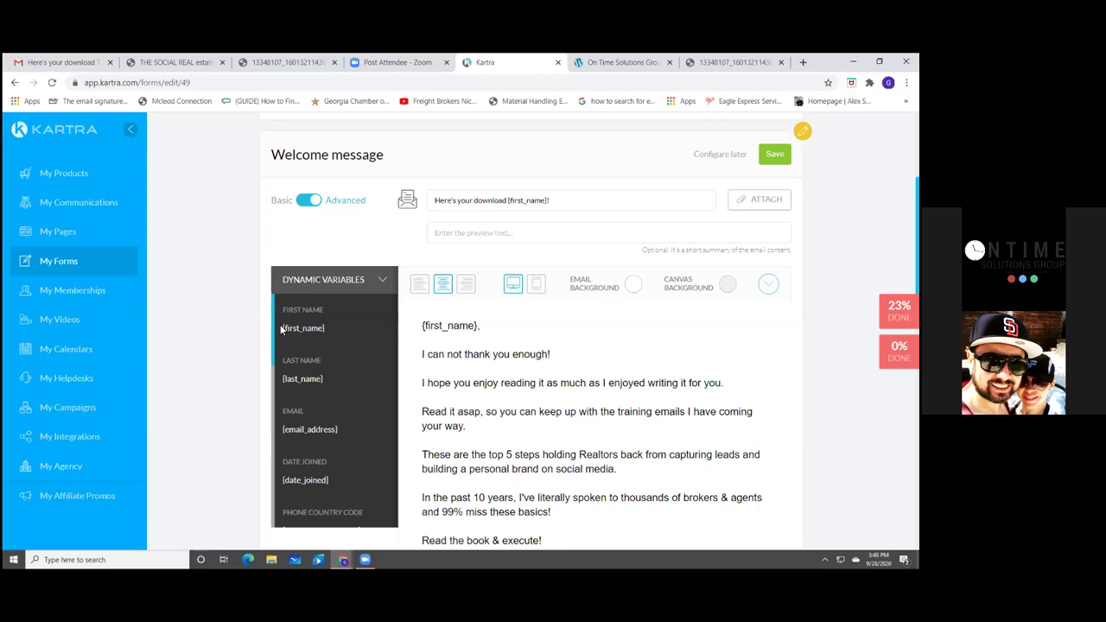
left_click_drag(285, 330, 321, 329)
right_click(319, 328)
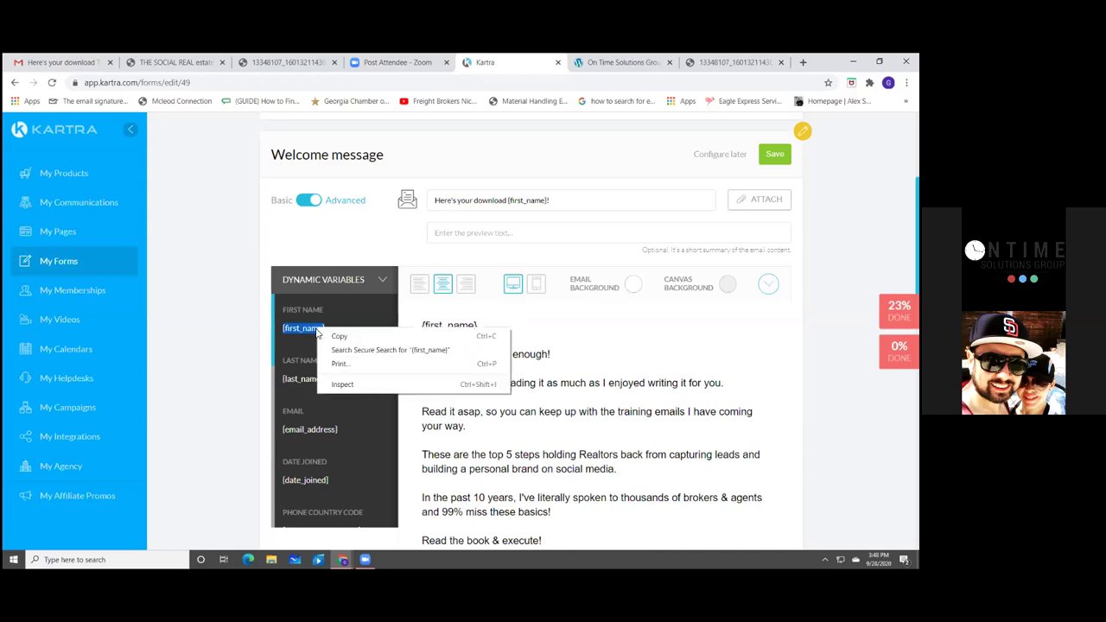
left_click(339, 336)
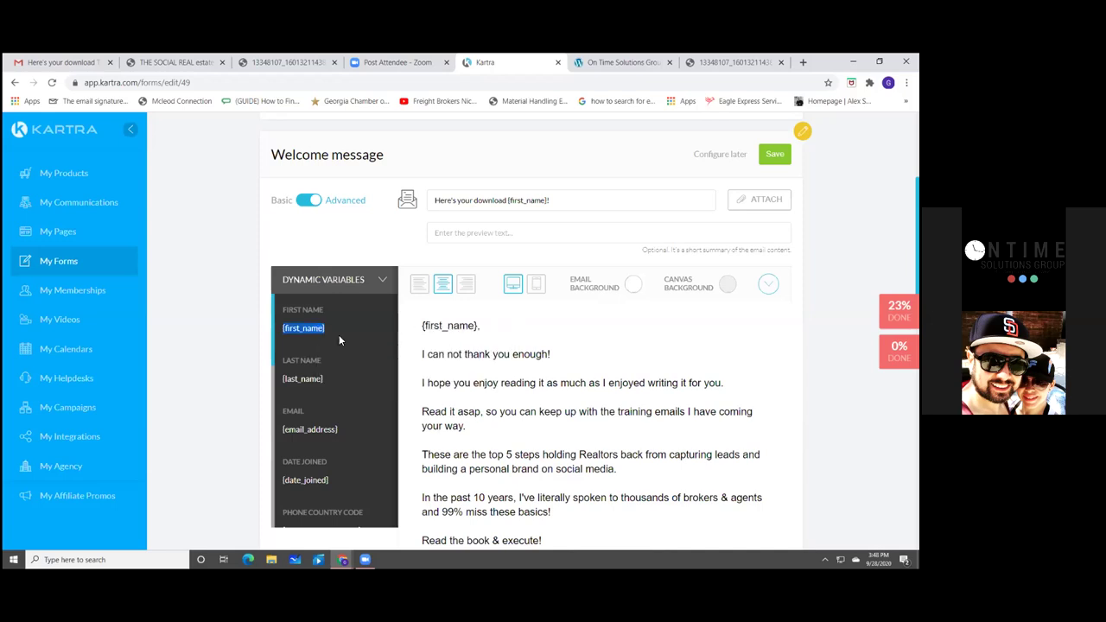
- Paste {first_name} after the first sentence, remove it again, and save the welcome message
left_click(577, 355)
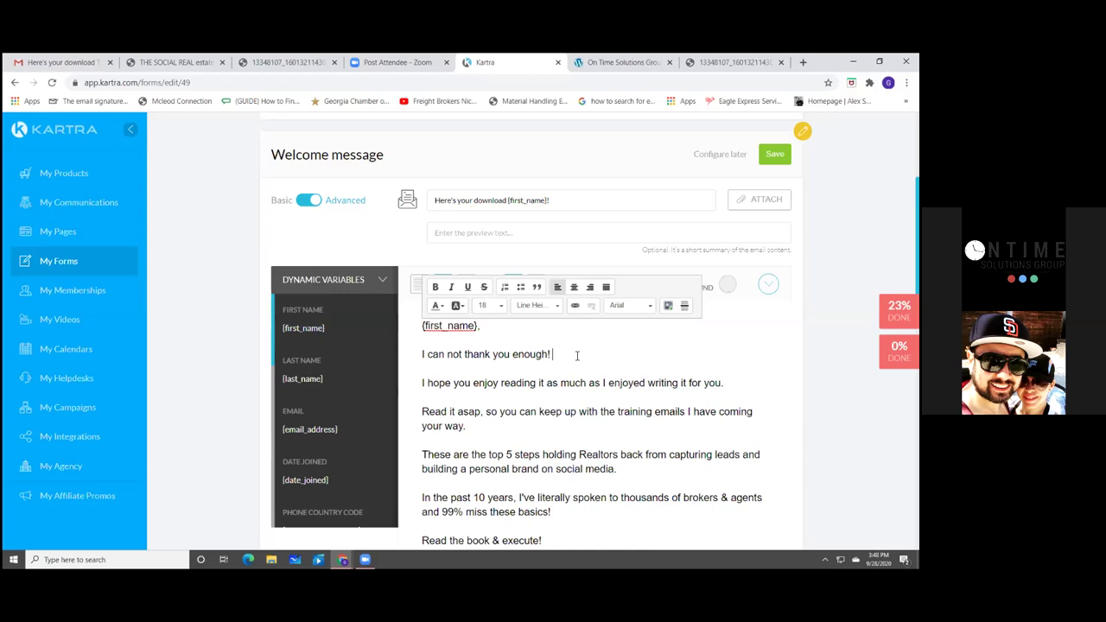
key("ctrl+v")
key("BackSpace")
key("BackSpace")
key("BackSpace")
key("BackSpace")
key("BackSpace")
key("BackSpace")
key("BackSpace")
key("BackSpace")
key("BackSpace")
key("BackSpace")
key("BackSpace")
key("BackSpace")
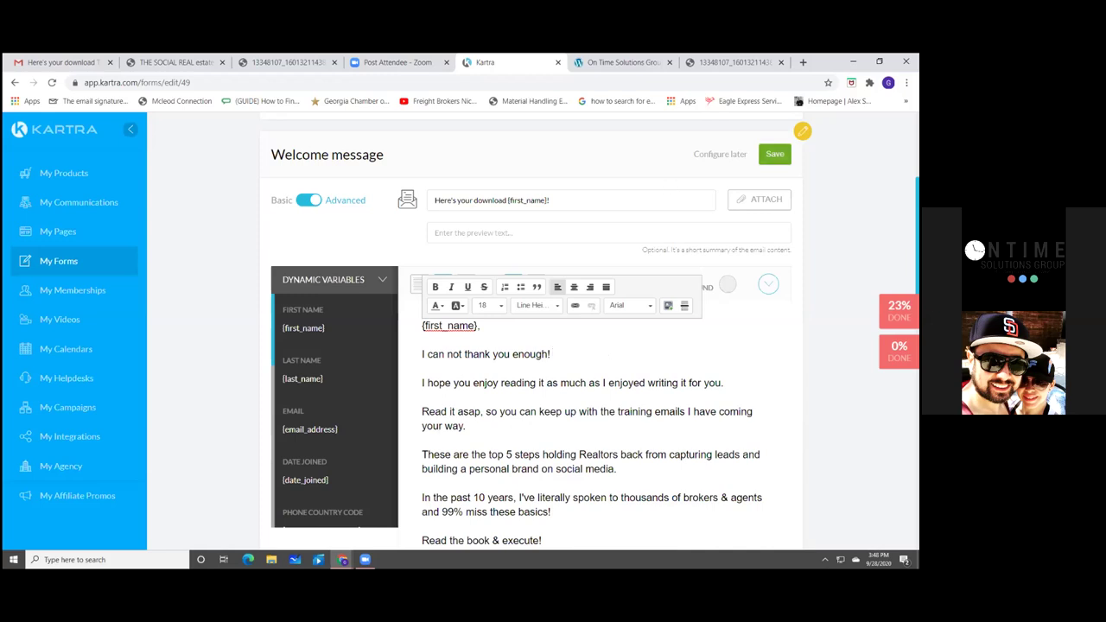
left_click(774, 154)
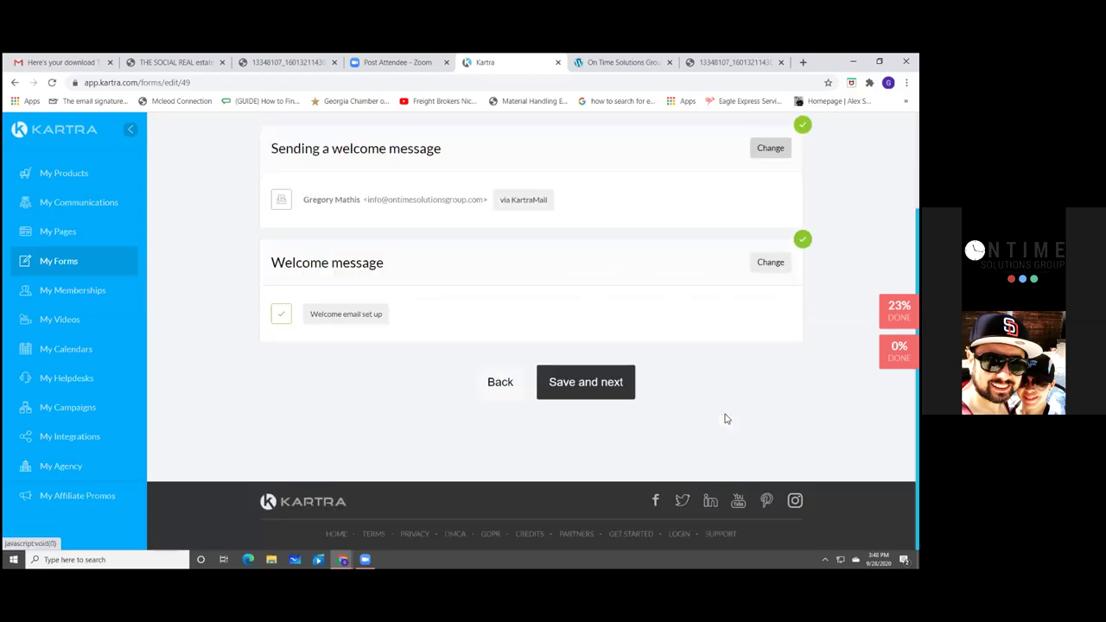
- Save the Welcome step, then save the tag and list subscription automations to reach Form design
scroll(739, 420, "up", 2)
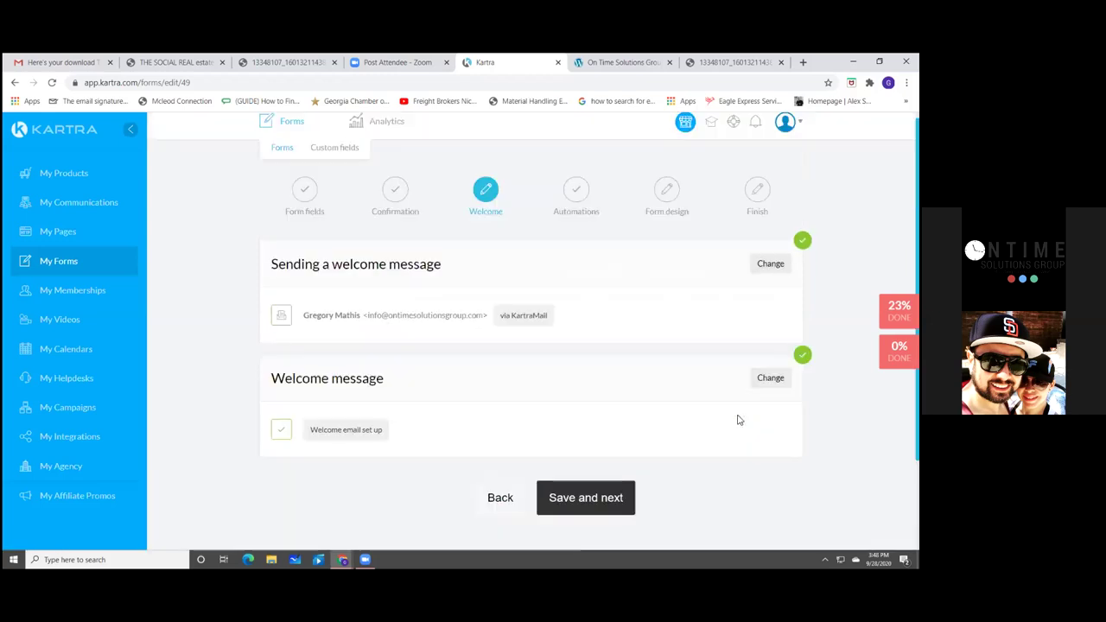
left_click(601, 499)
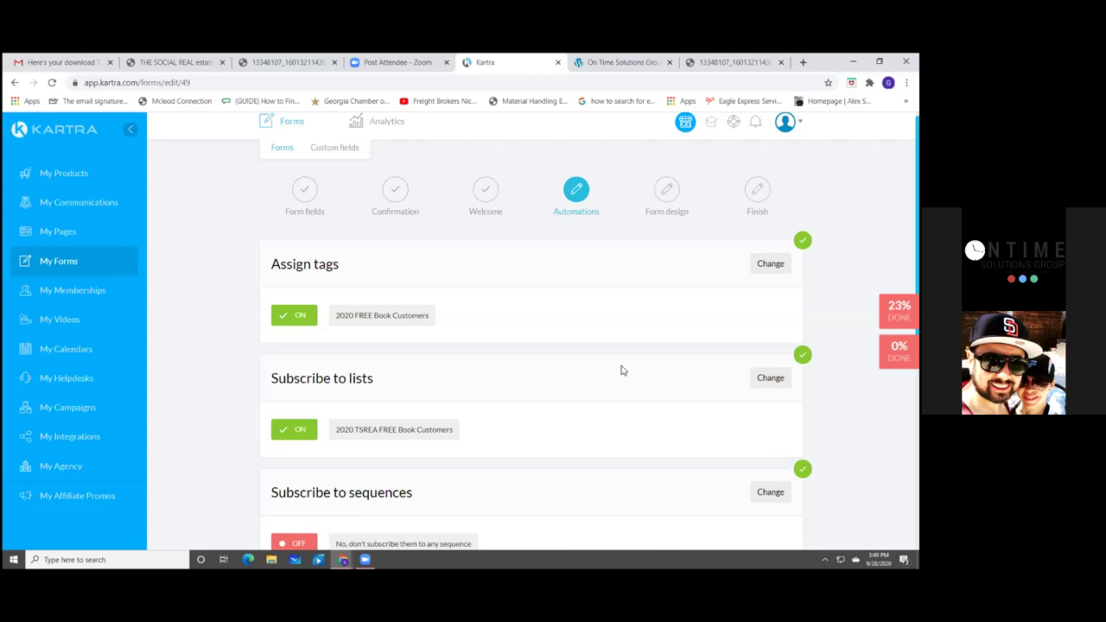
scroll(621, 369, "down", 1)
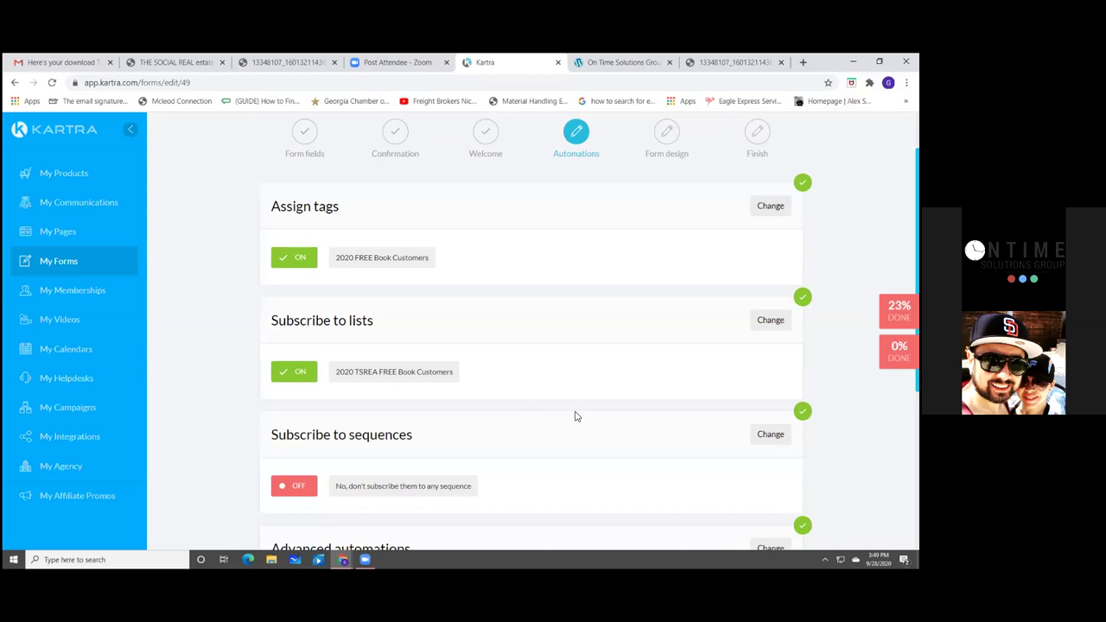
scroll(578, 417, "down", 1)
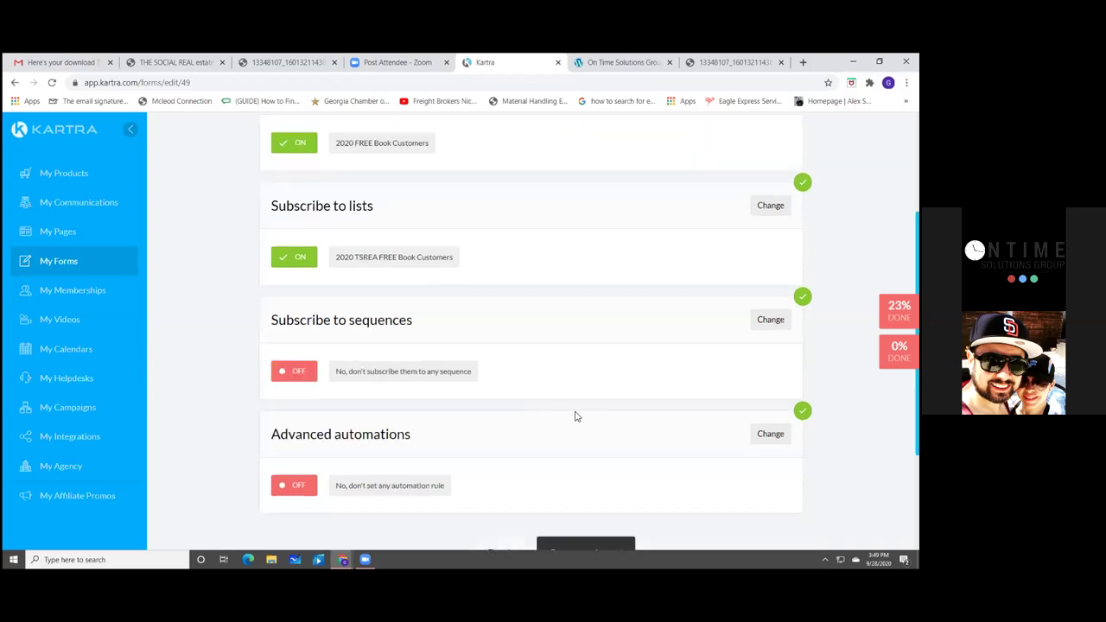
scroll(577, 417, "down", 1)
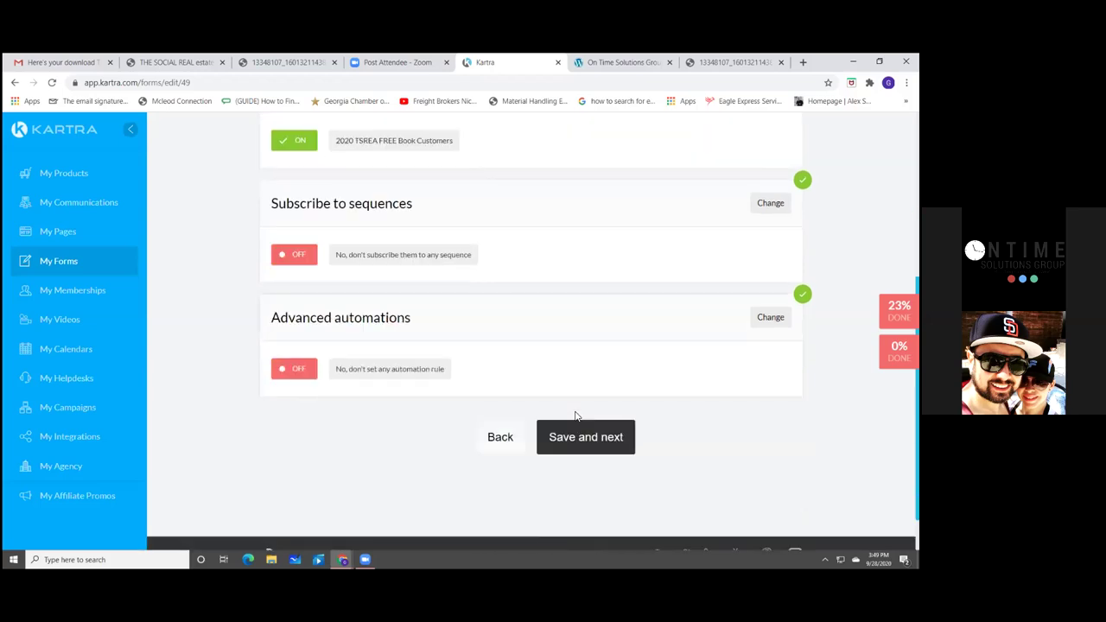
left_click(613, 438)
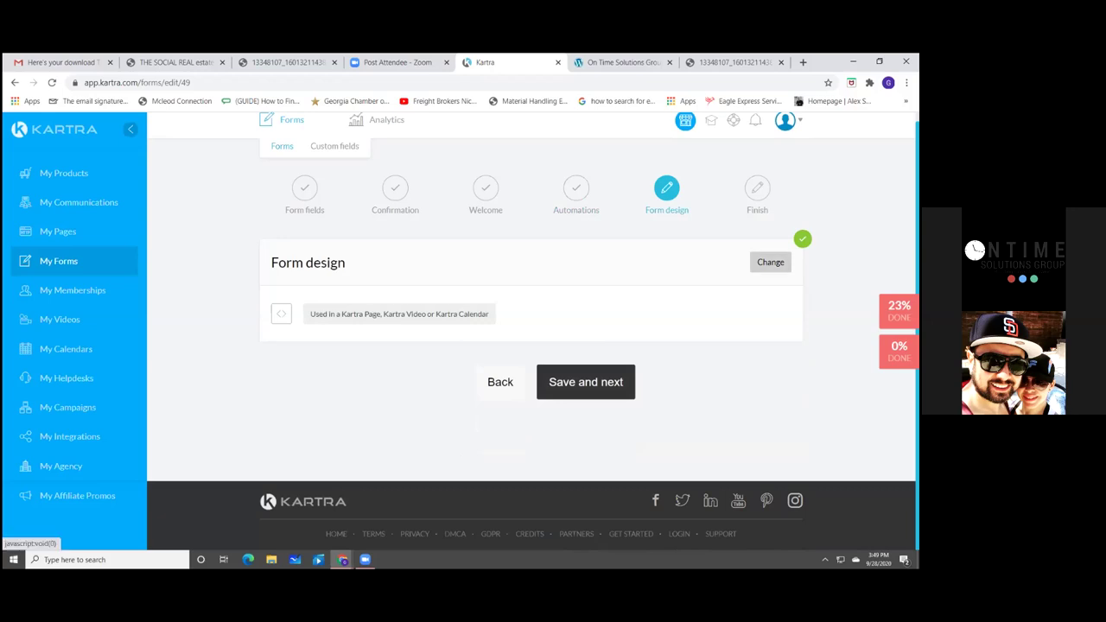
- Set the form design to 'use in another Kartra asset', save it, and go to Communications
left_click(770, 261)
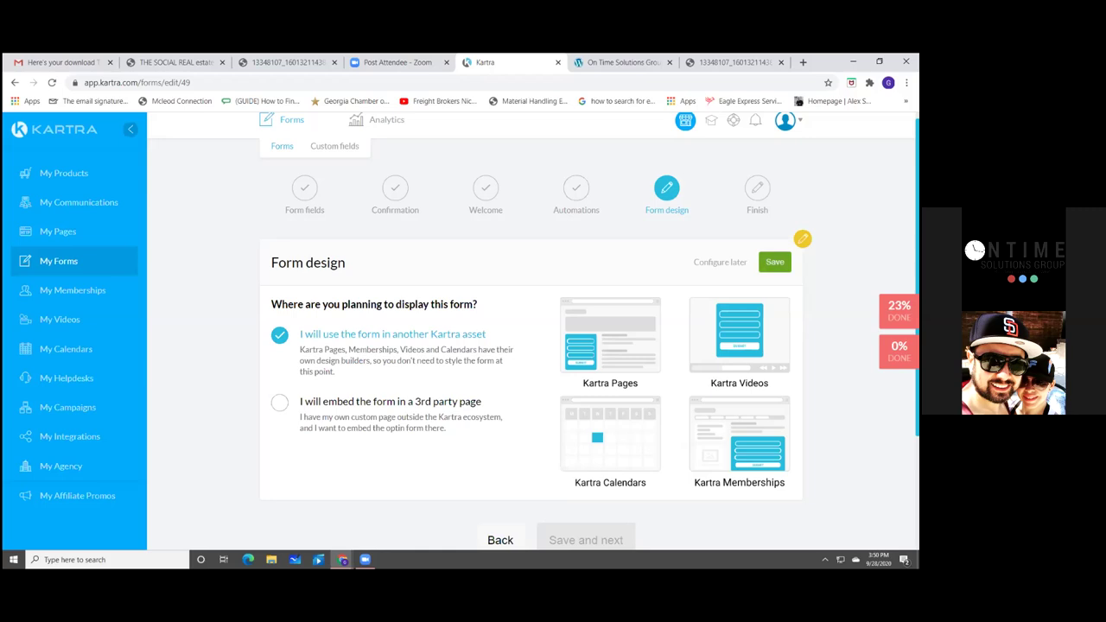
left_click(775, 262)
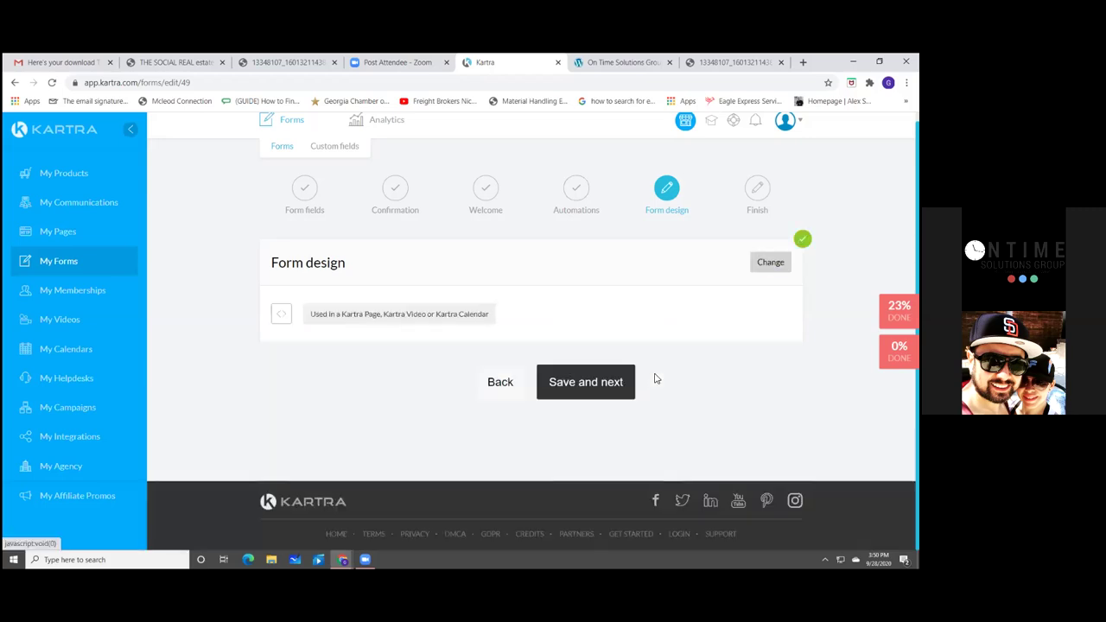
left_click(614, 383)
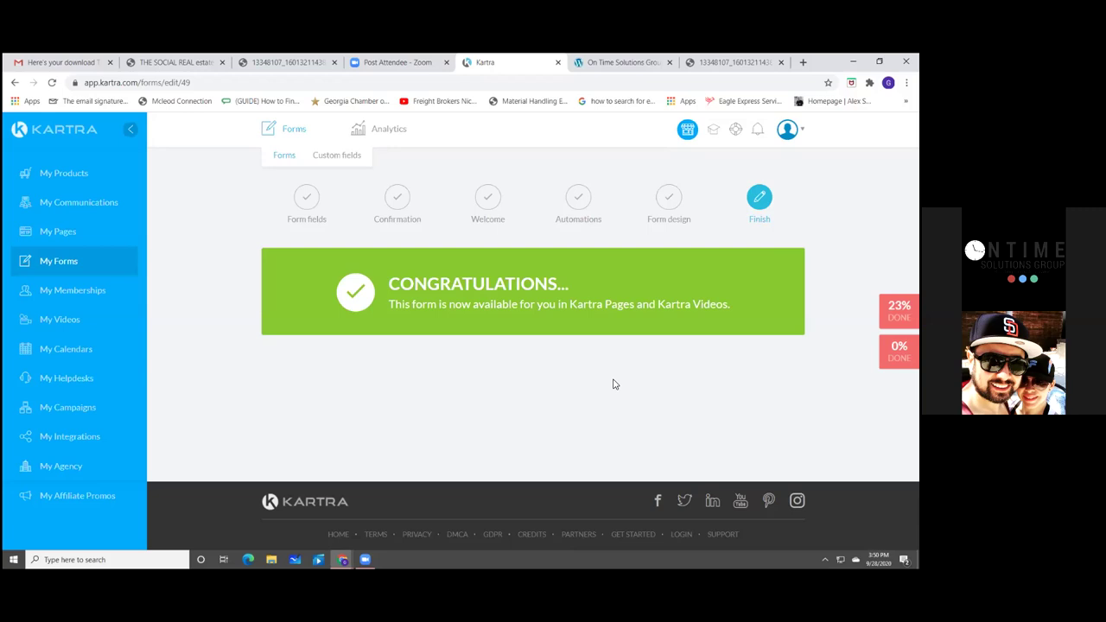
left_click(109, 205)
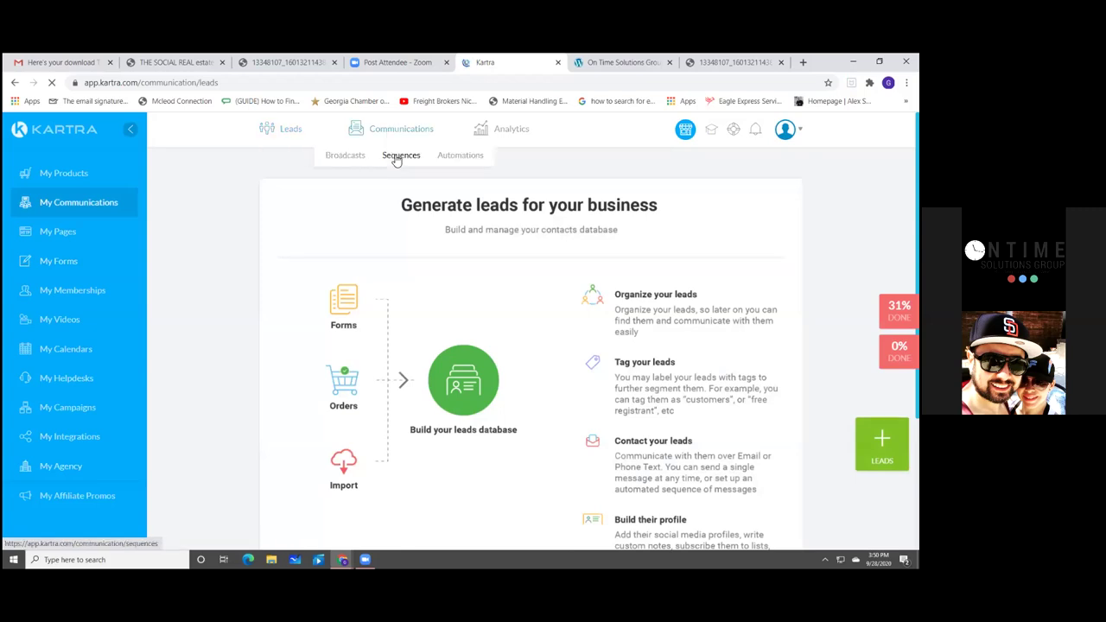
- Open the Biz Credit EBook sequence from the Sequences list in the Sequence Builder
left_click(396, 162)
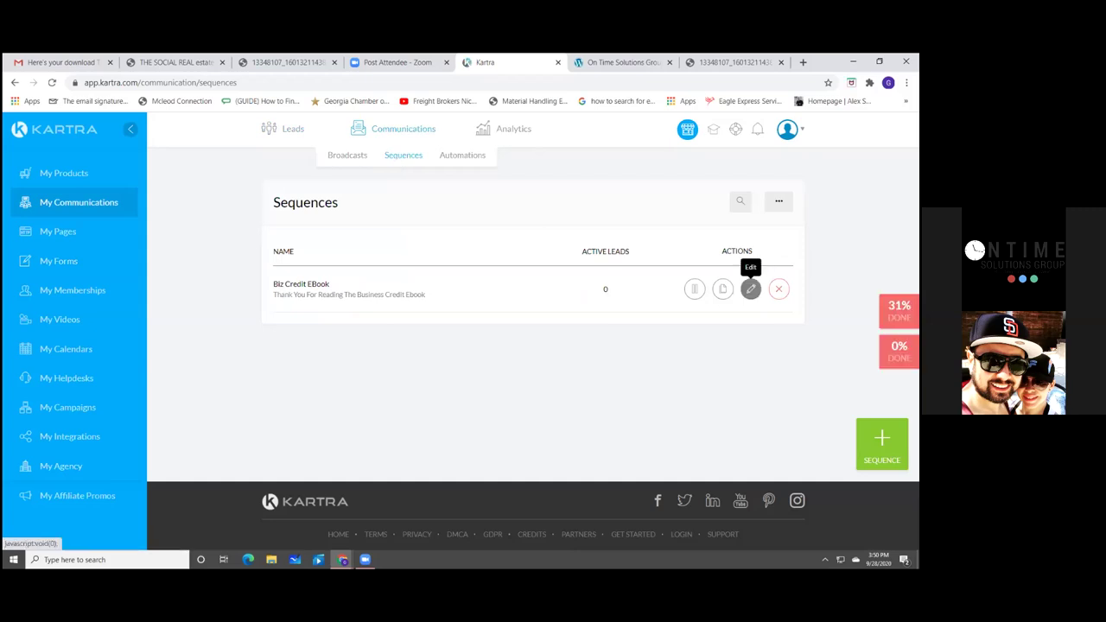
left_click(750, 288)
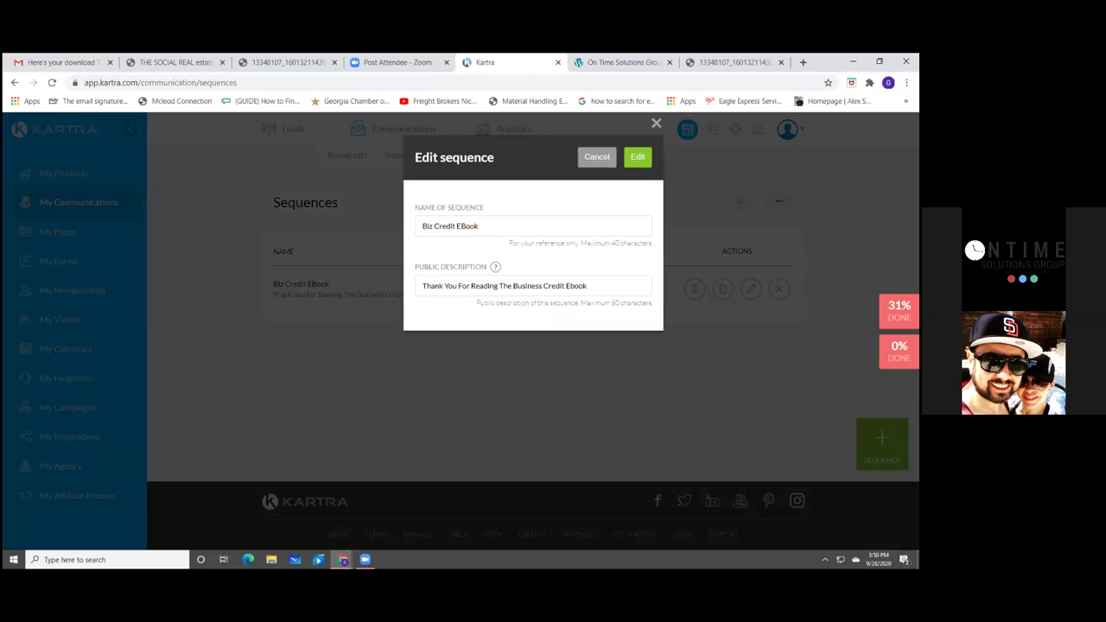
left_click(638, 158)
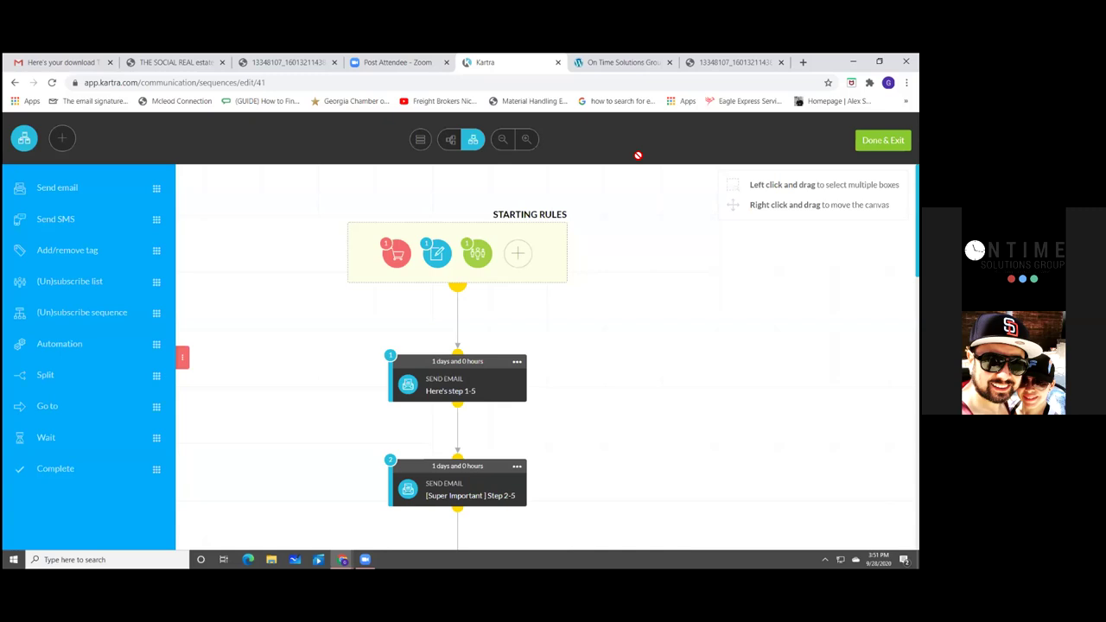
- Open the sequence's starting rules and delete the 2020 Ebook purchase trigger
left_click(516, 363)
mouse_move(398, 249)
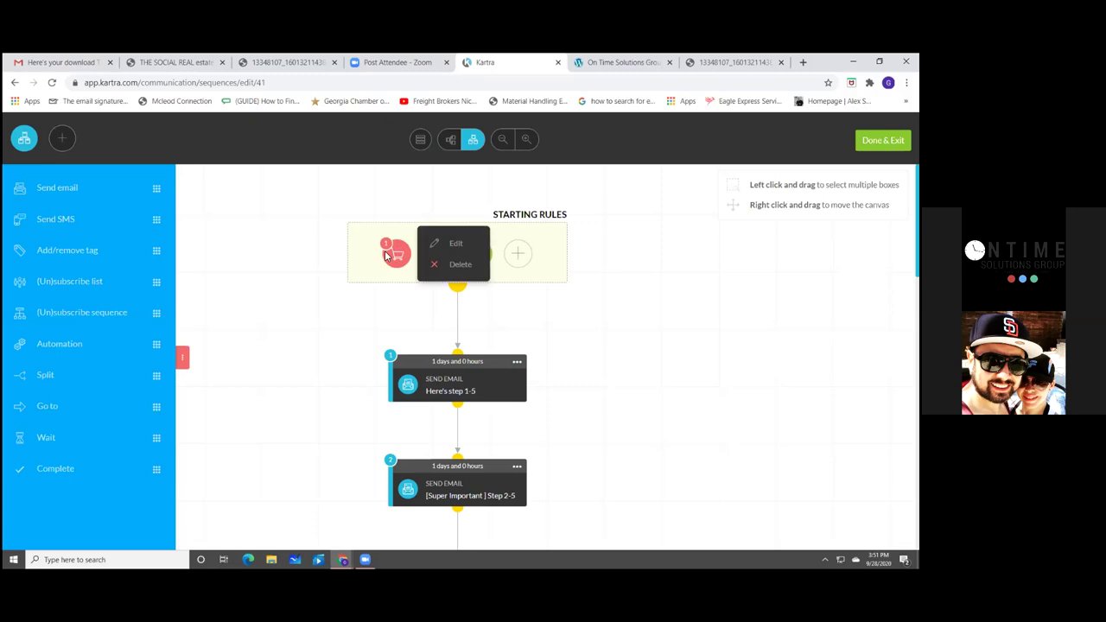
left_click(456, 244)
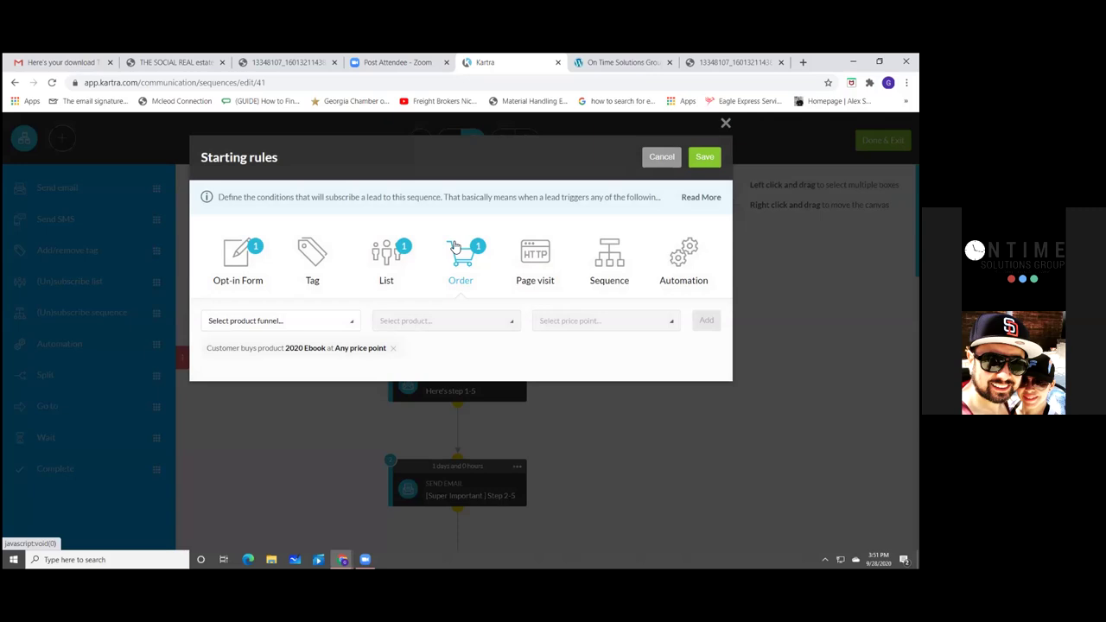
left_click(392, 350)
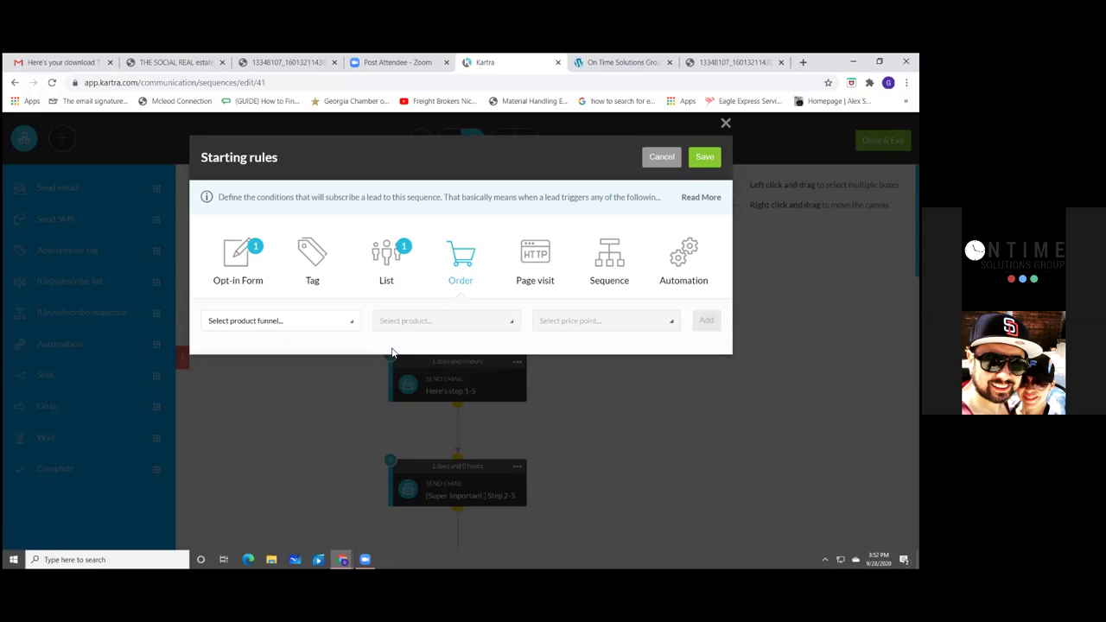
- Delete the list subscription trigger and save the Biz Credit EBook opt-in form trigger
left_click(394, 256)
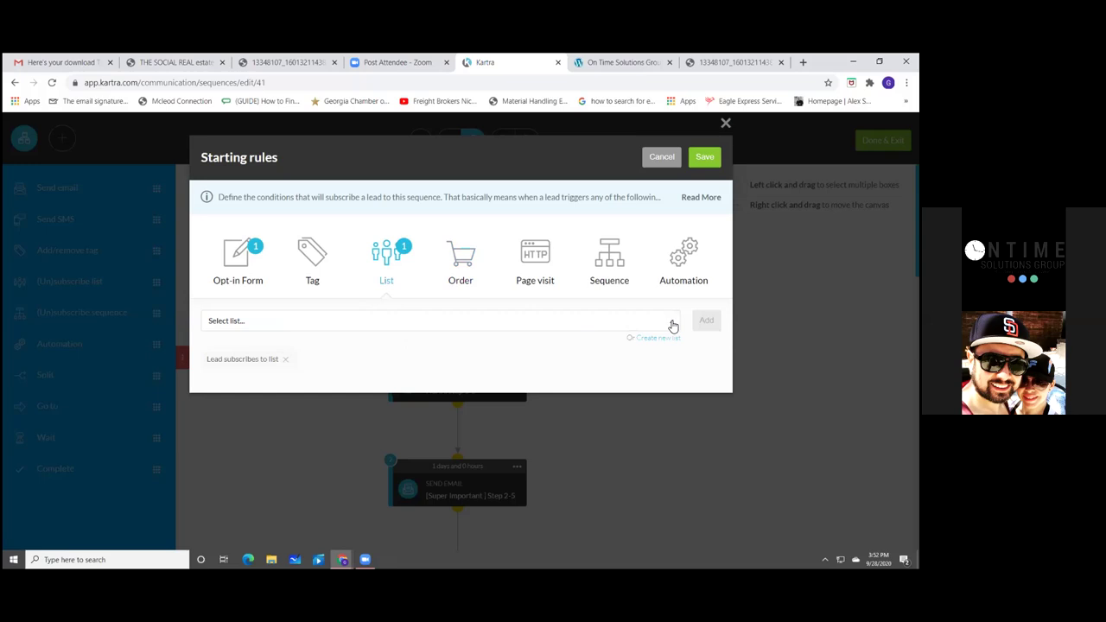
left_click(285, 361)
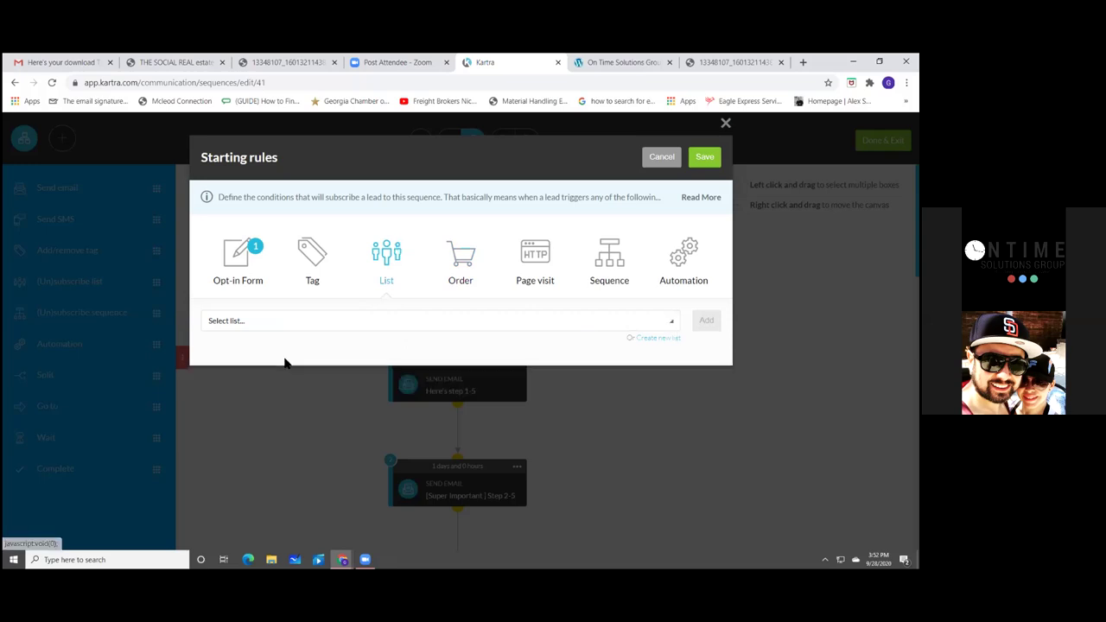
left_click(238, 263)
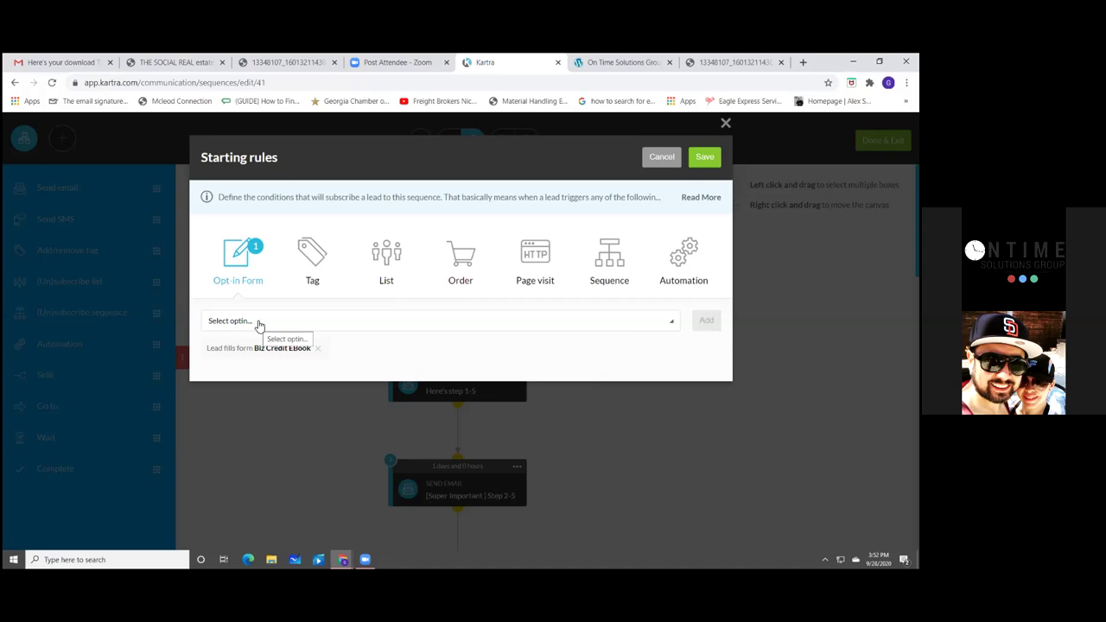
left_click(707, 156)
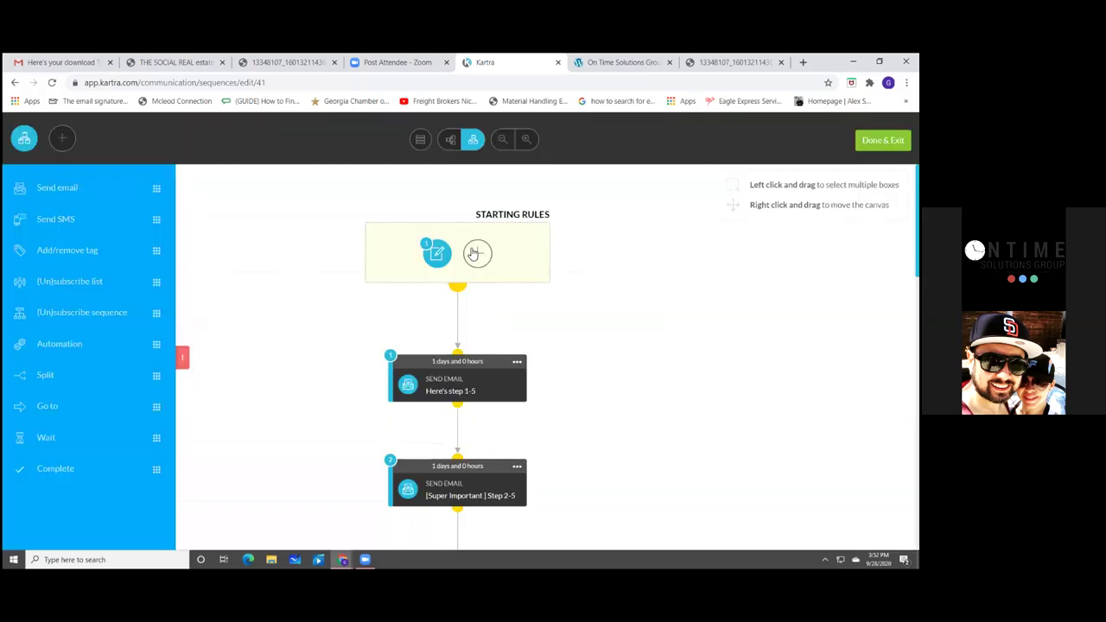
left_click(436, 255)
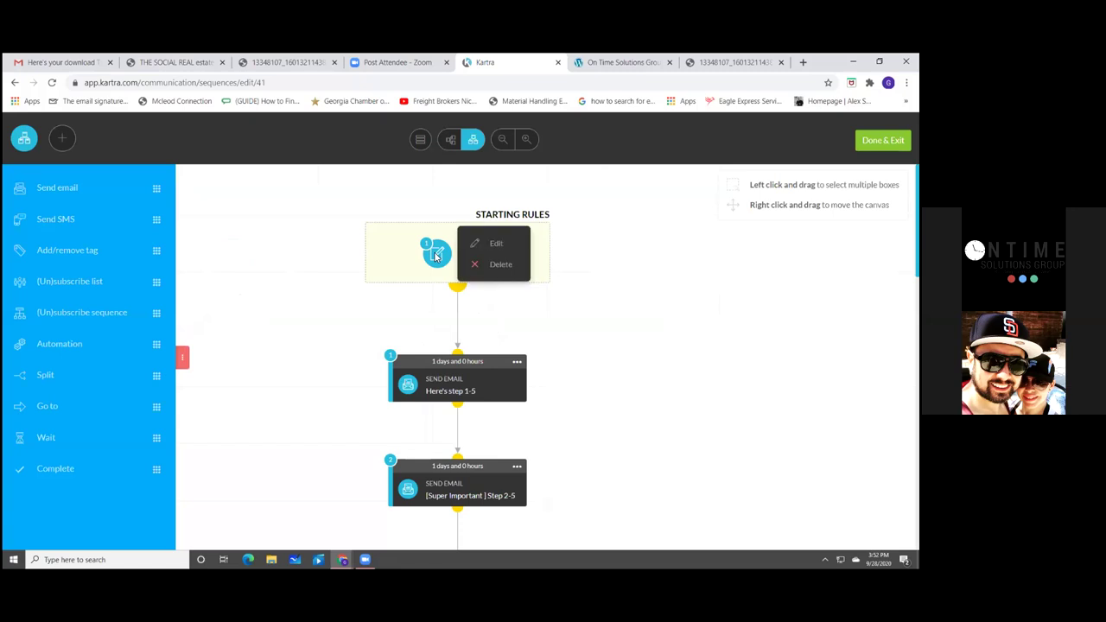
- Open the 'Here's step 1-5' email step to review its 1-day delay and KartraMail settings
left_click(447, 276)
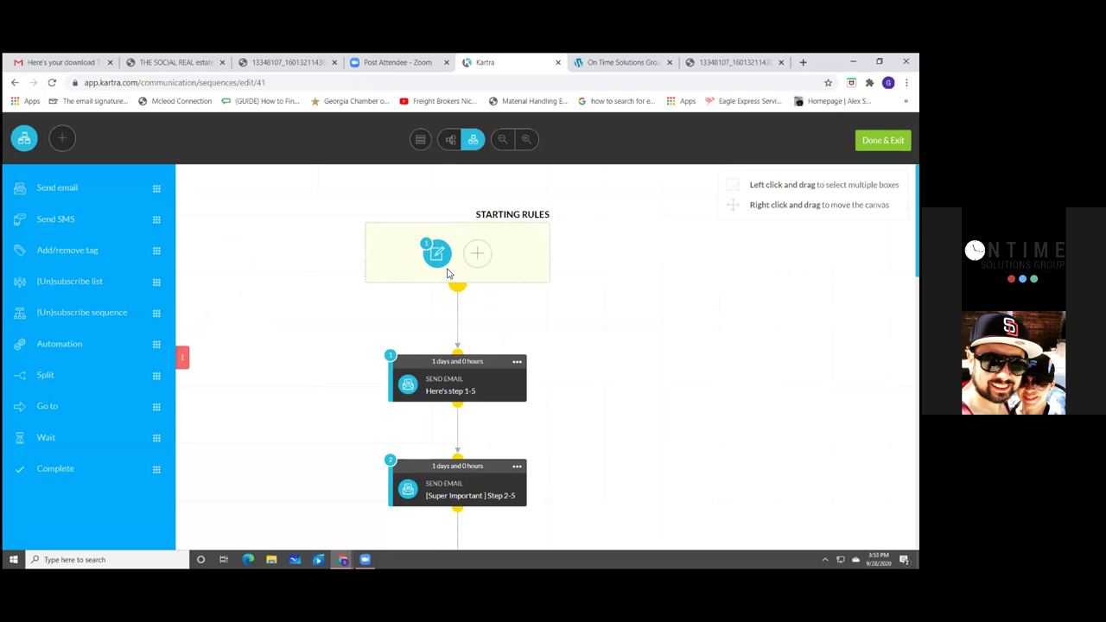
left_click(519, 362)
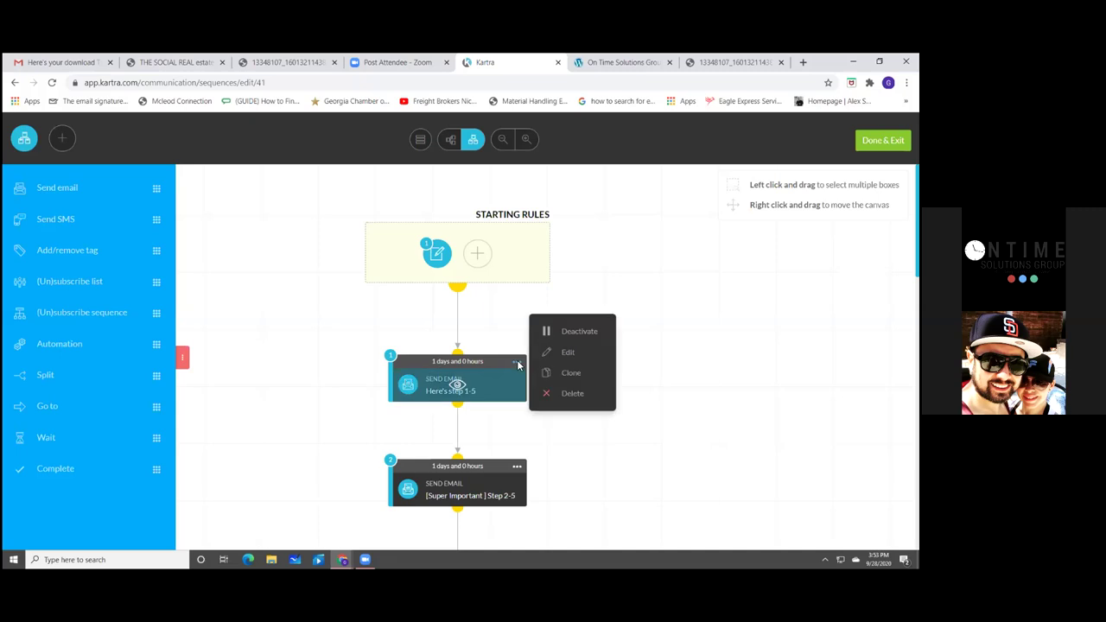
left_click(567, 352)
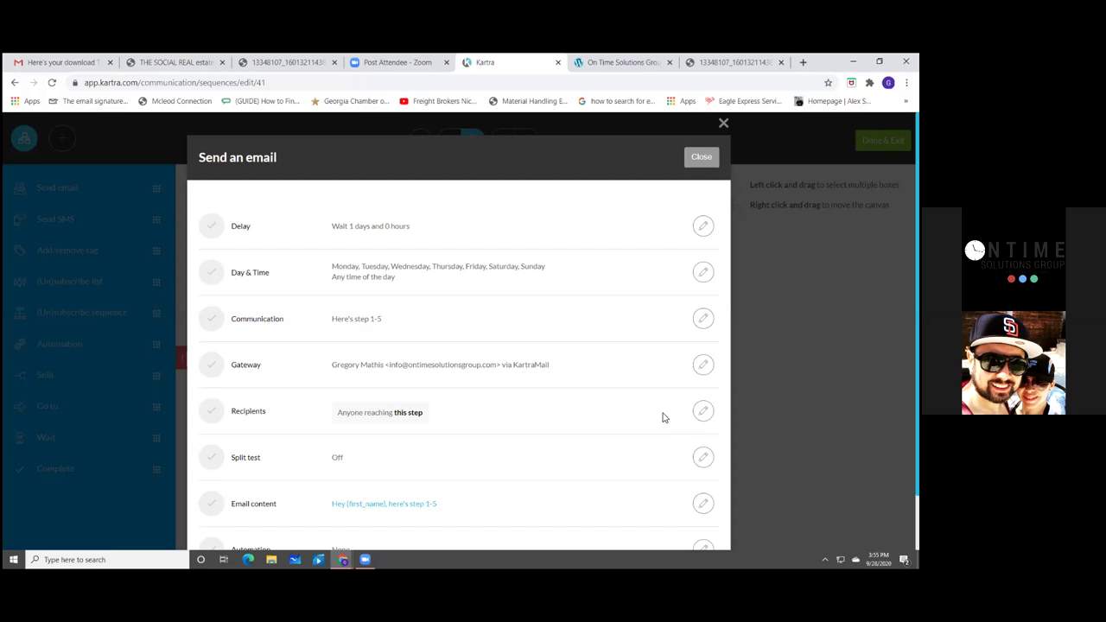
- Open the step 1-5 email body and scroll through its Chapter 4 content and links
left_click(702, 504)
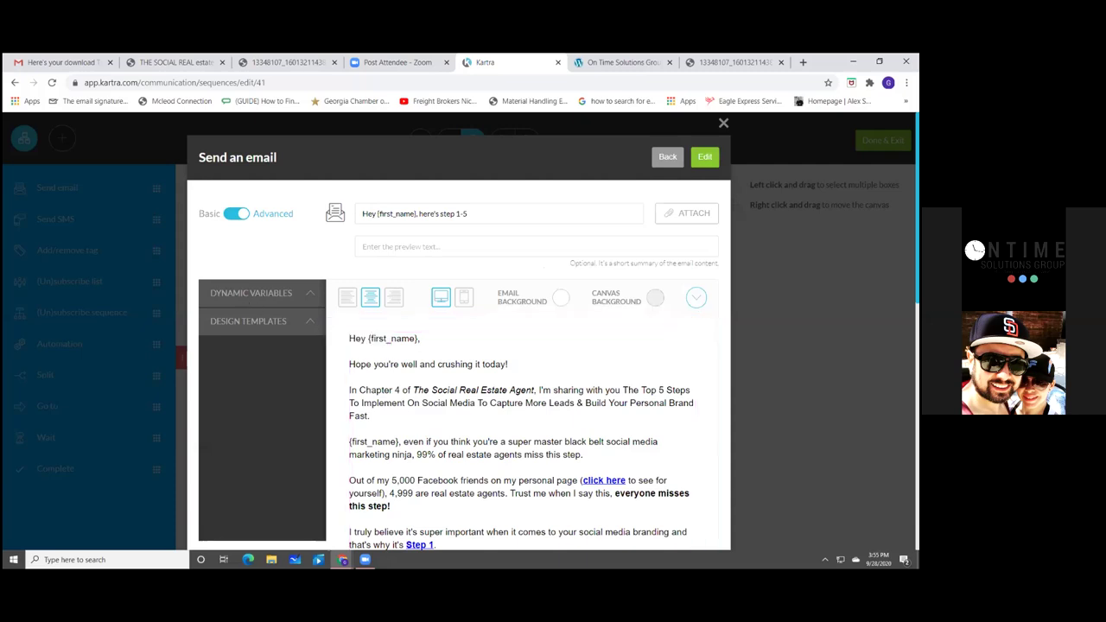
scroll(518, 389, "down", 2)
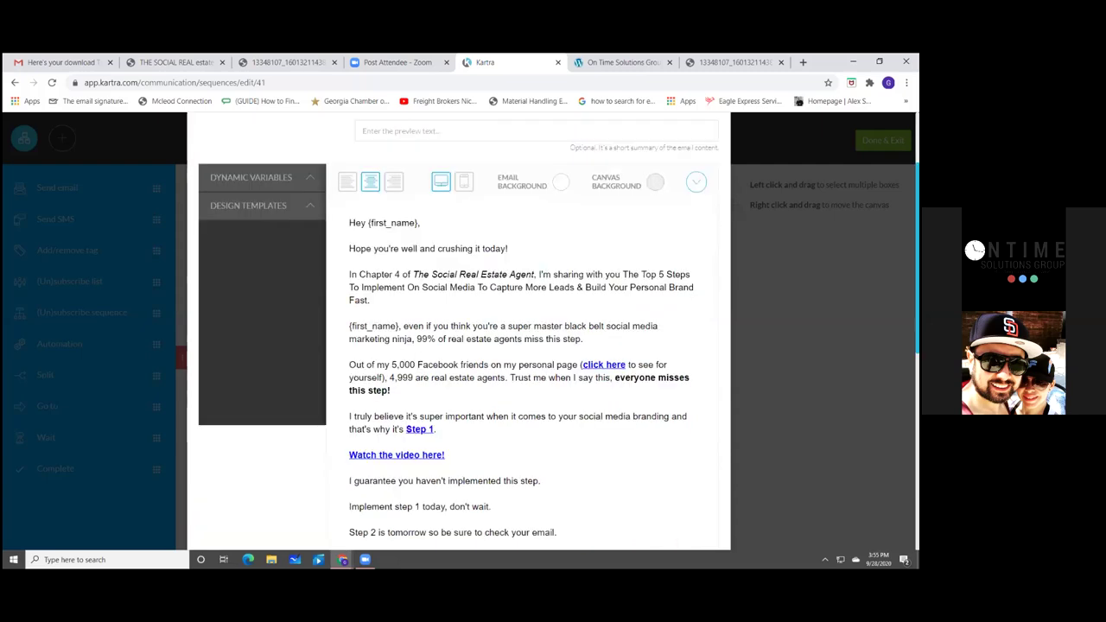
scroll(518, 345, "down", 3)
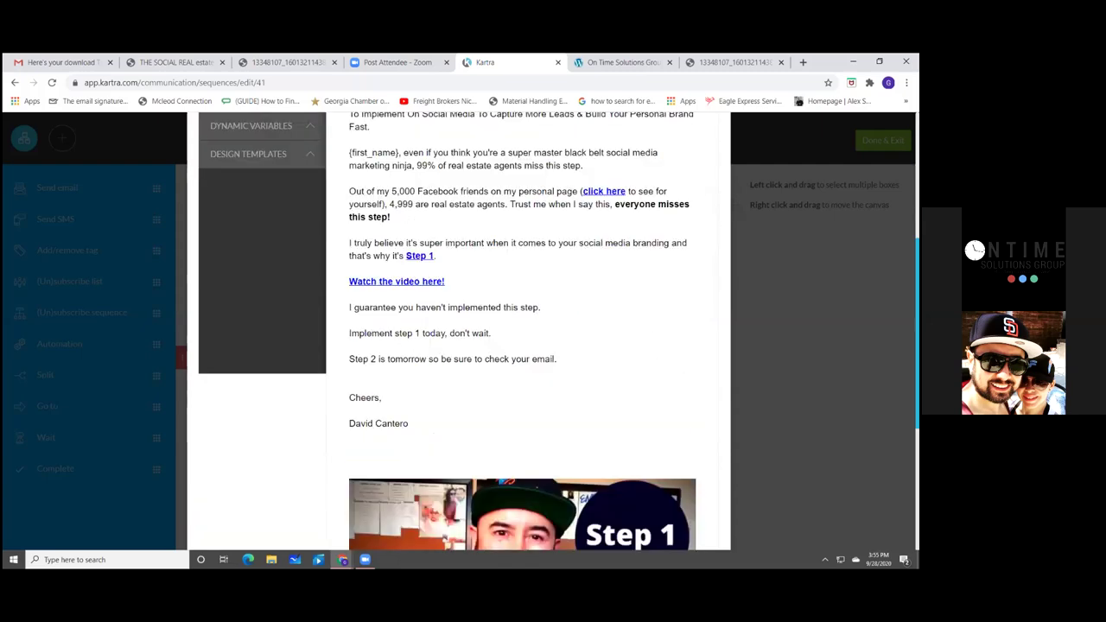
scroll(527, 346, "up", 2)
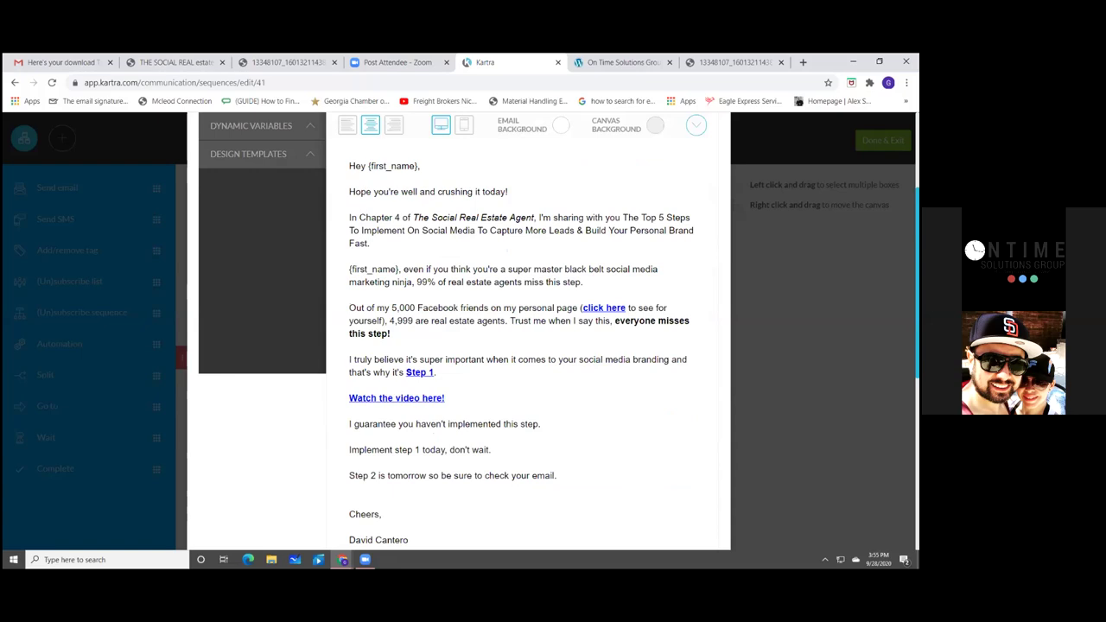
scroll(527, 345, "up", 2)
scroll(527, 346, "down", 1)
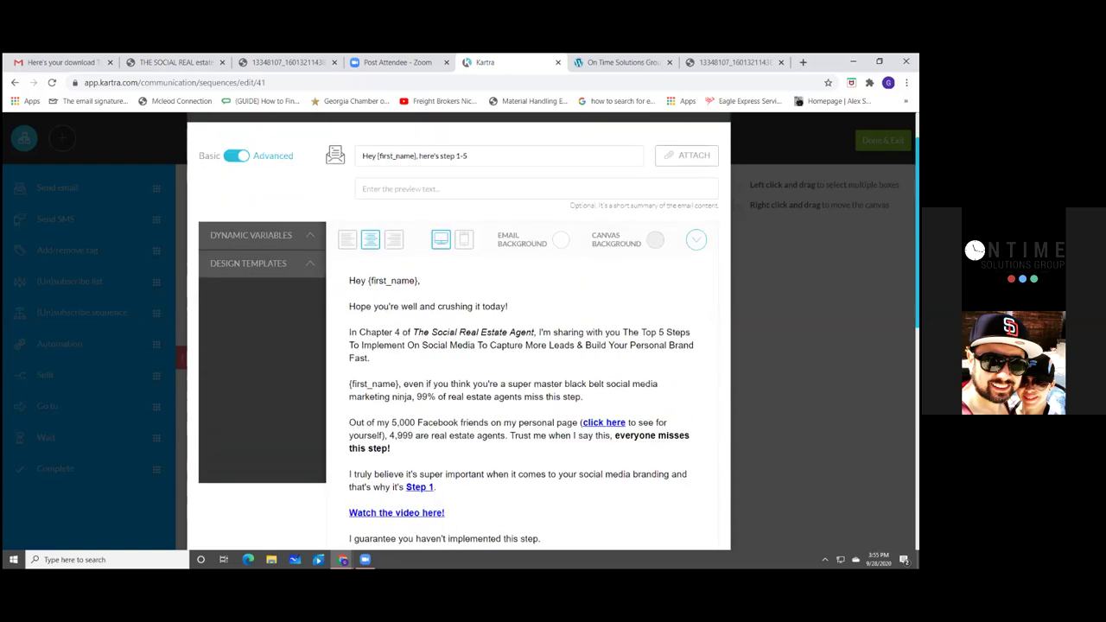